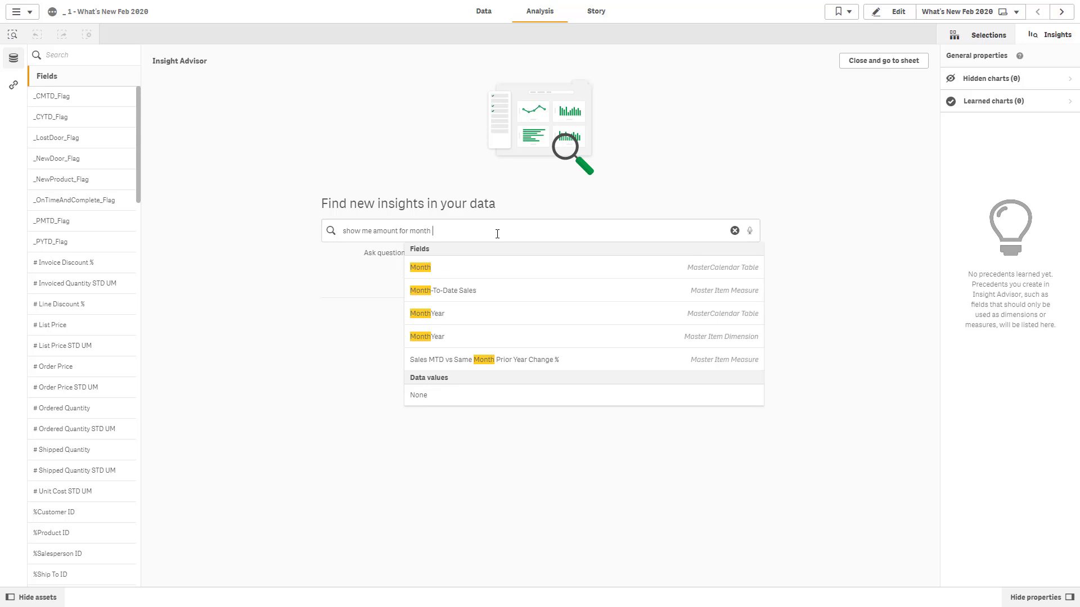
Step: Ask Insight Advisor to "show me amount for month for 2014" and add the matching line chart to the sheet
{"action": "type", "text": "or"}
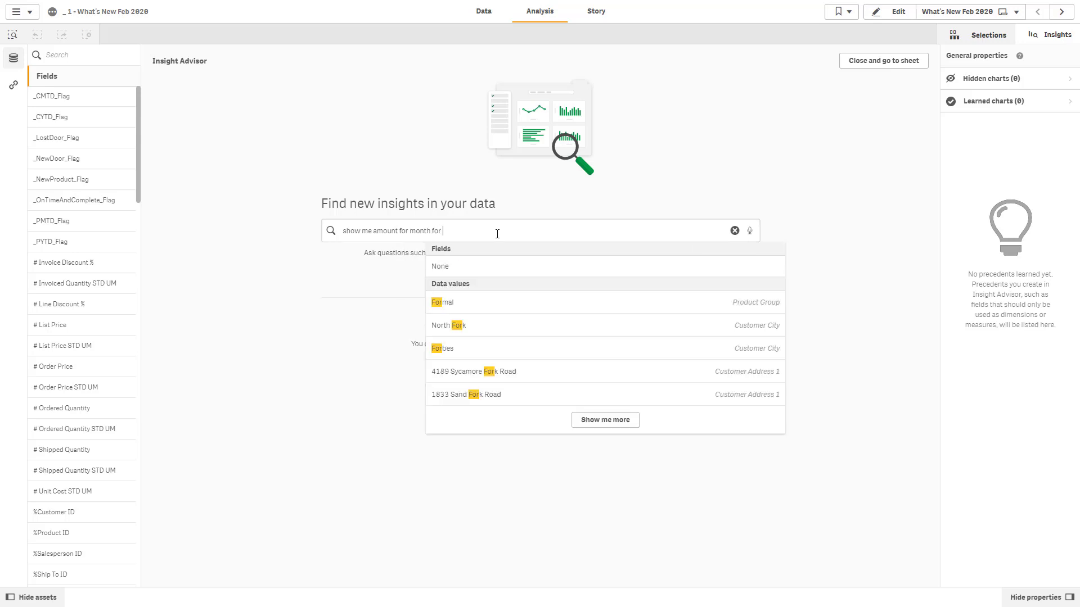
{"action": "type", "text": " 2014"}
{"action": "key", "text": "Return"}
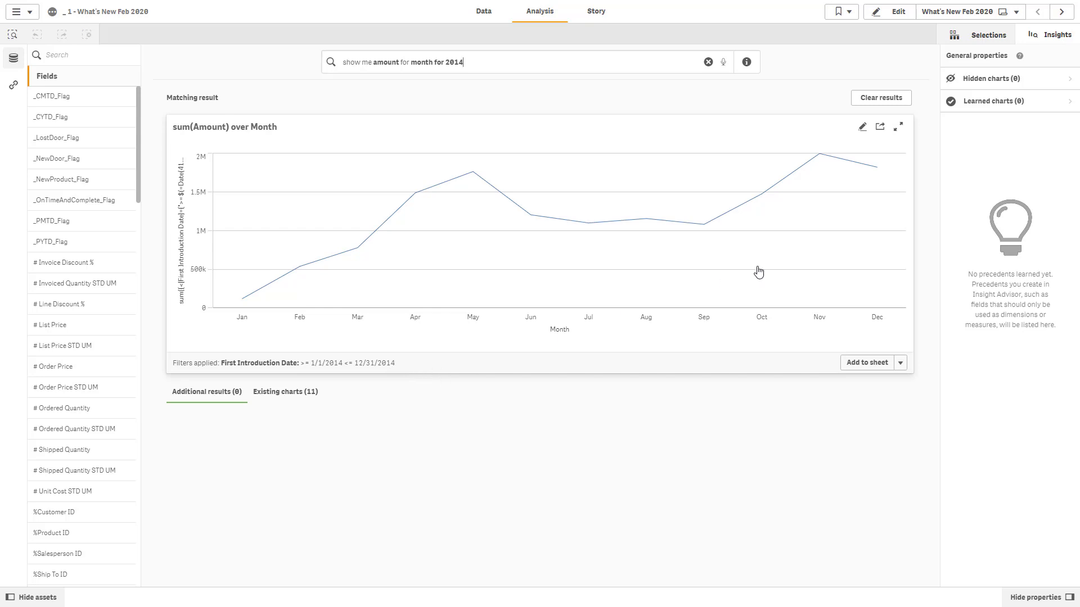
{"action": "left_click", "coordinate": [861, 363]}
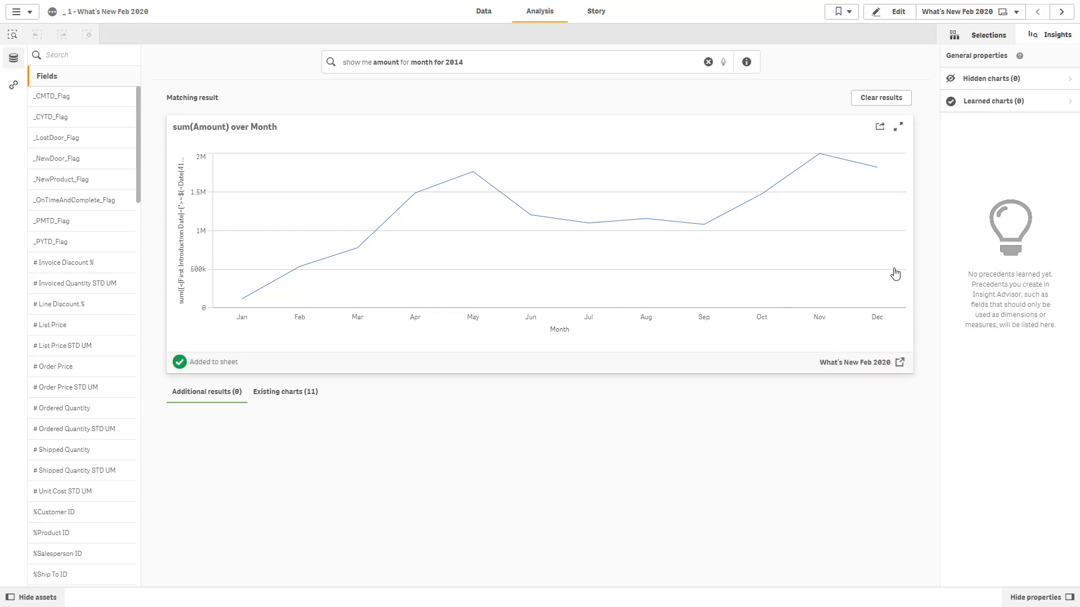
Step: Open the sheet for editing and widen the sum(Amount) over Month chart to nearly the full sheet width
{"action": "left_click", "coordinate": [891, 12]}
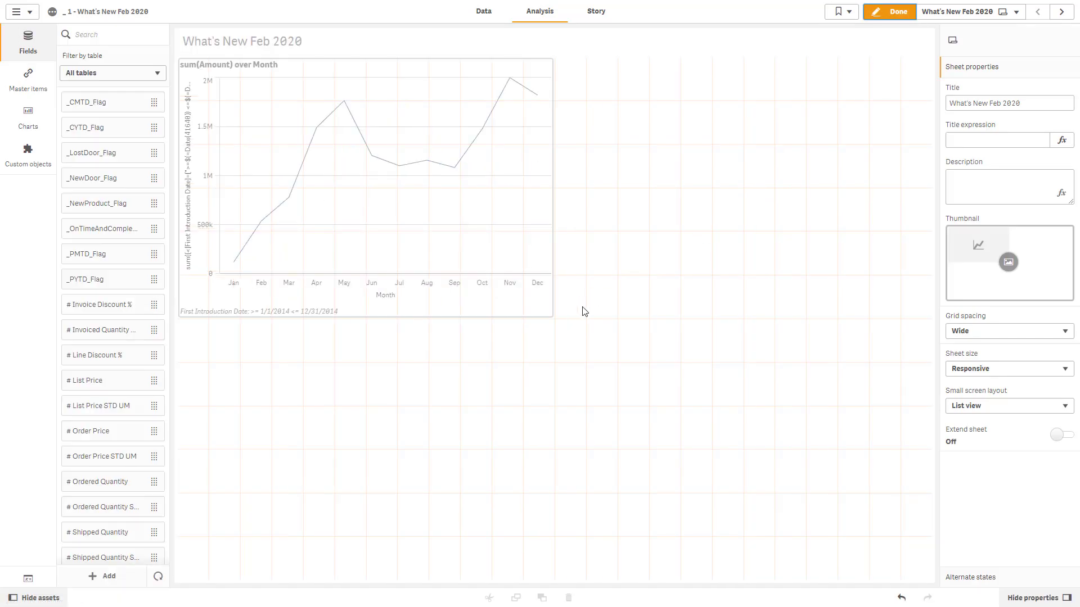
{"action": "left_click", "coordinate": [550, 312]}
{"action": "left_click_drag", "start_coordinate": [645, 316], "coordinate": [906, 337]}
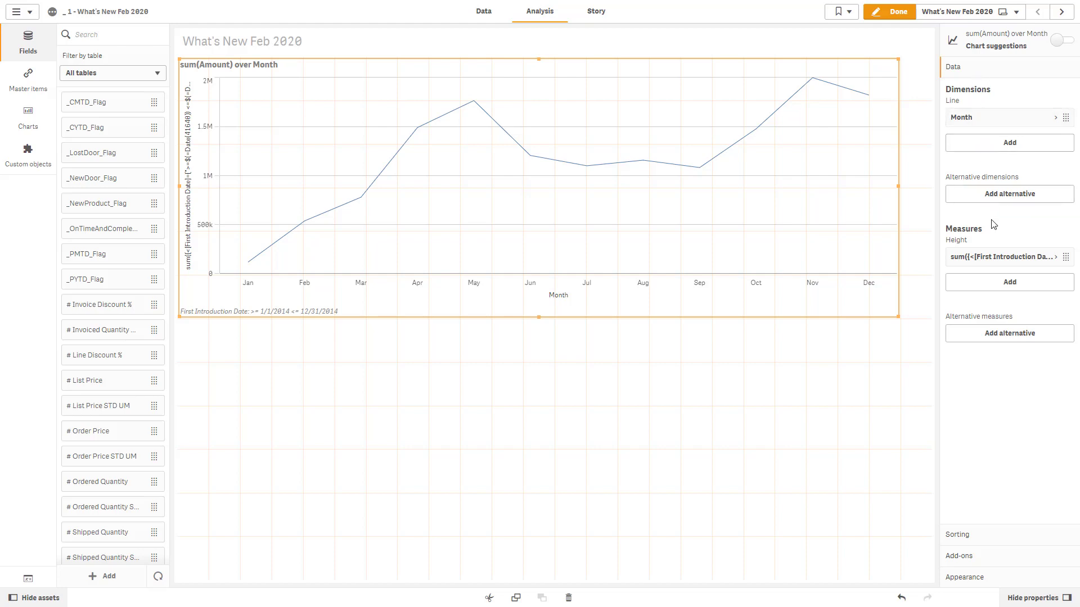
Step: Add a trend line to the line chart's amount measure
{"action": "left_click", "coordinate": [984, 261]}
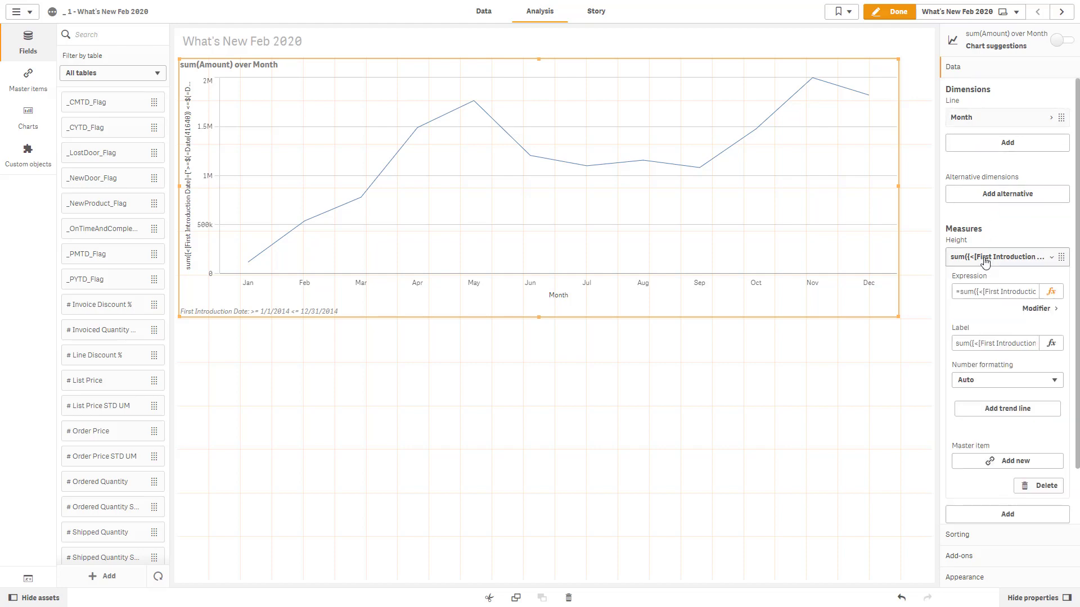
{"action": "left_click", "coordinate": [1003, 416]}
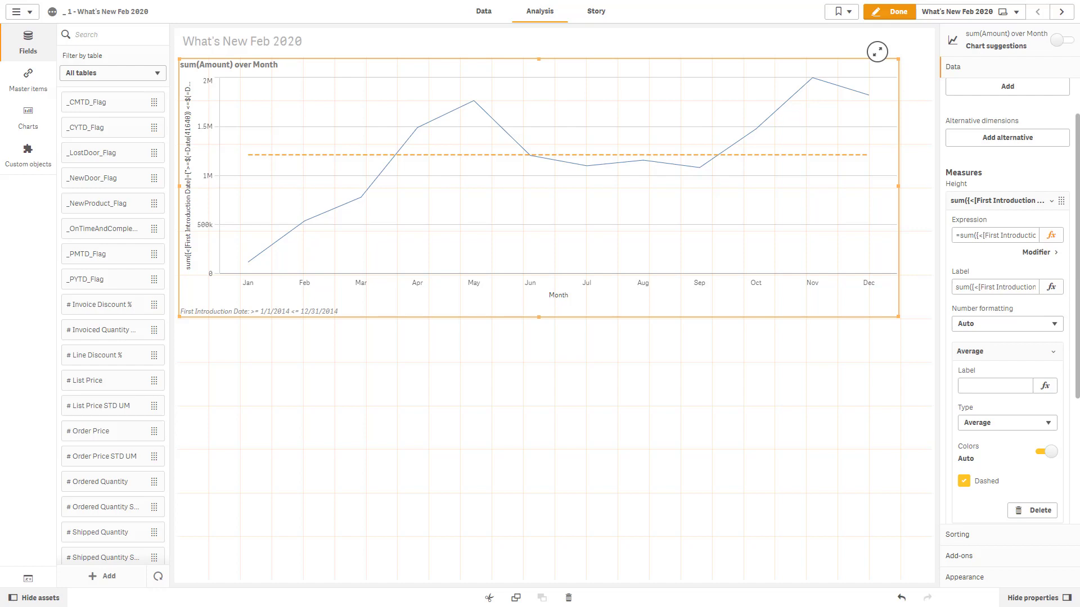
Step: Try the linear, second degree polynomial, exponential and logarithmic types for the trend line
{"action": "left_click", "coordinate": [1014, 430]}
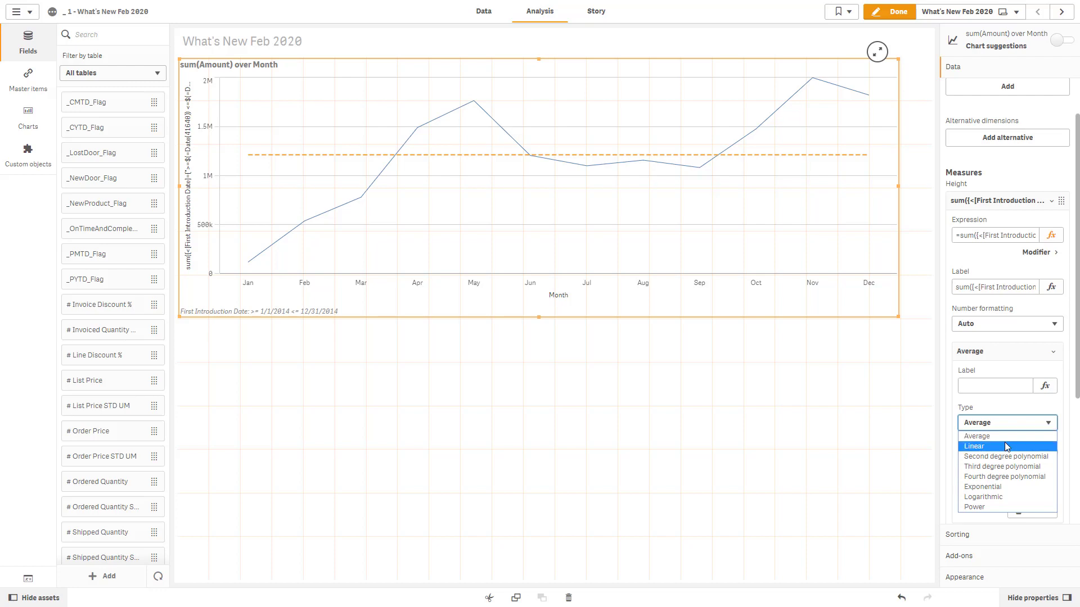
{"action": "left_click", "coordinate": [1006, 445]}
{"action": "left_click", "coordinate": [1000, 423]}
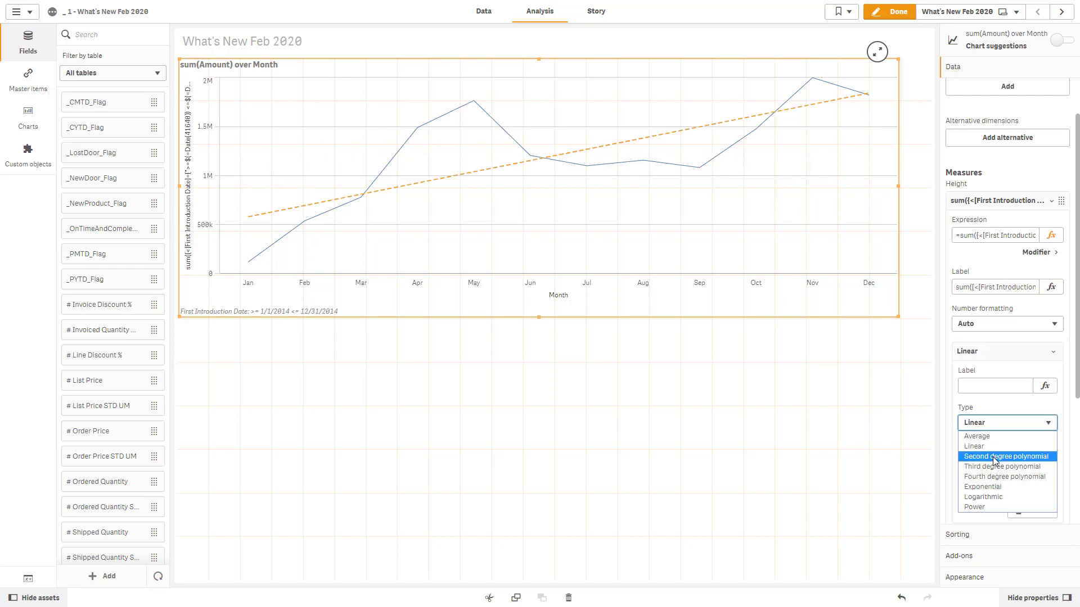
{"action": "left_click", "coordinate": [994, 460]}
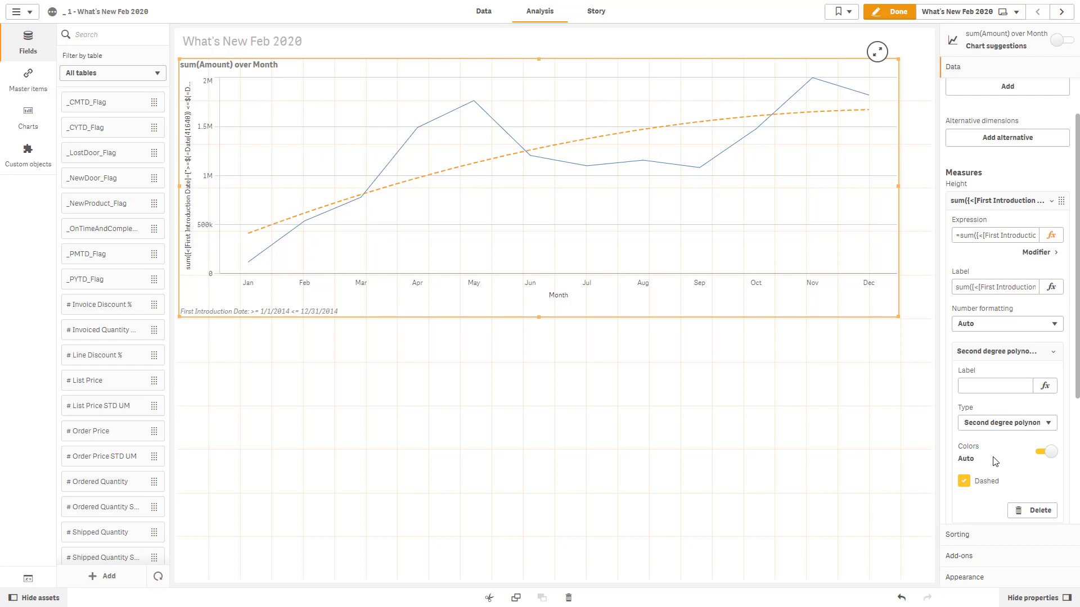
{"action": "left_click", "coordinate": [994, 427]}
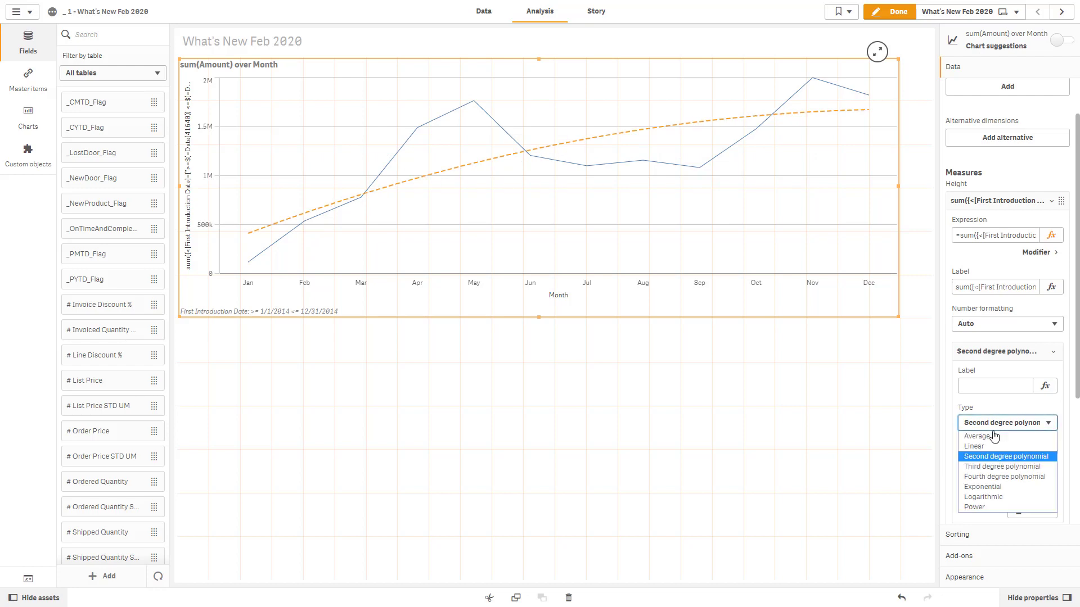
{"action": "left_click", "coordinate": [999, 487]}
{"action": "left_click", "coordinate": [999, 432]}
{"action": "left_click", "coordinate": [1002, 475]}
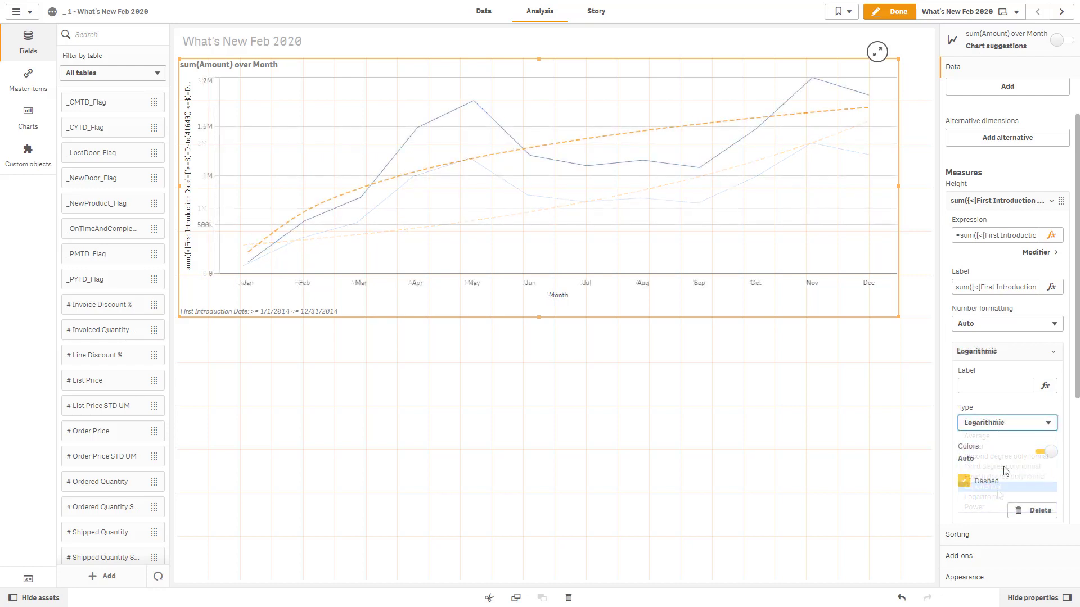
Step: Set the trend line type to Power and give it a custom light green color, keeping it dashed
{"action": "left_click", "coordinate": [999, 426]}
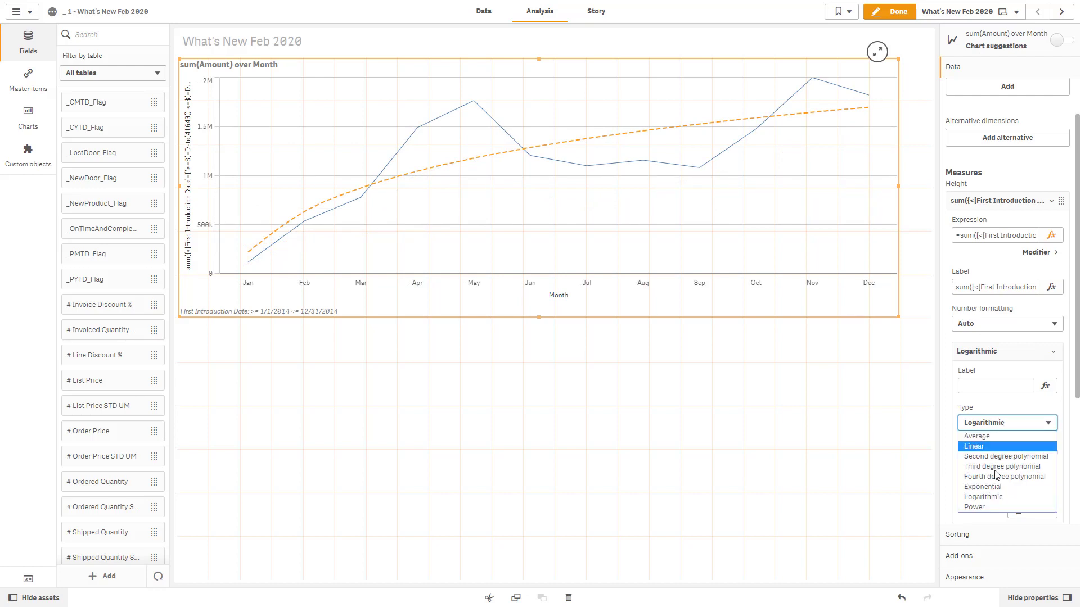
{"action": "left_click", "coordinate": [990, 508]}
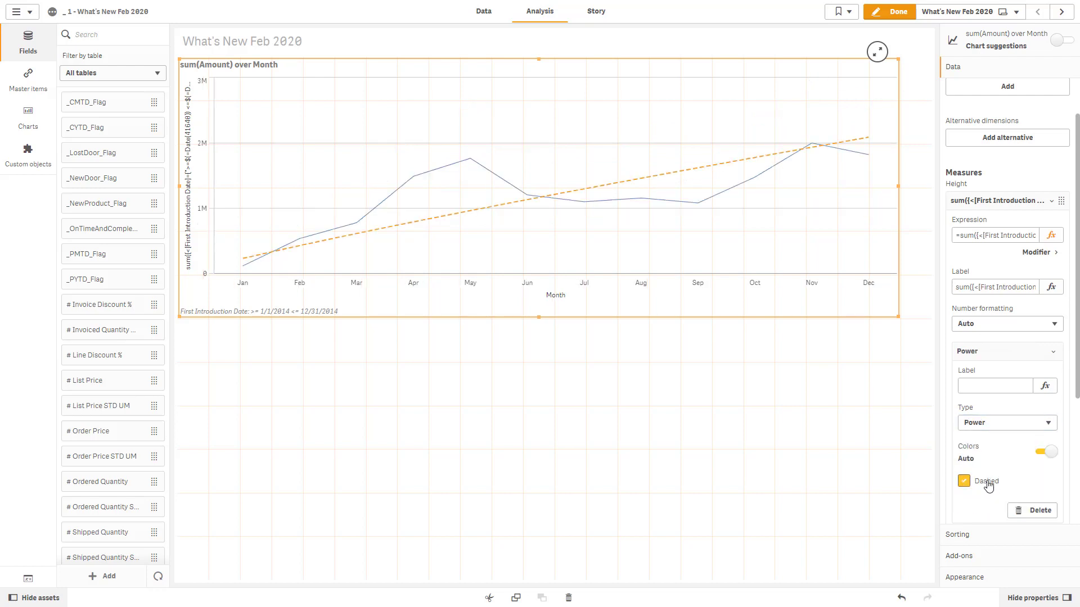
{"action": "left_click", "coordinate": [988, 483]}
{"action": "left_click", "coordinate": [988, 484]}
{"action": "left_click", "coordinate": [1047, 453]}
{"action": "left_click", "coordinate": [1041, 482]}
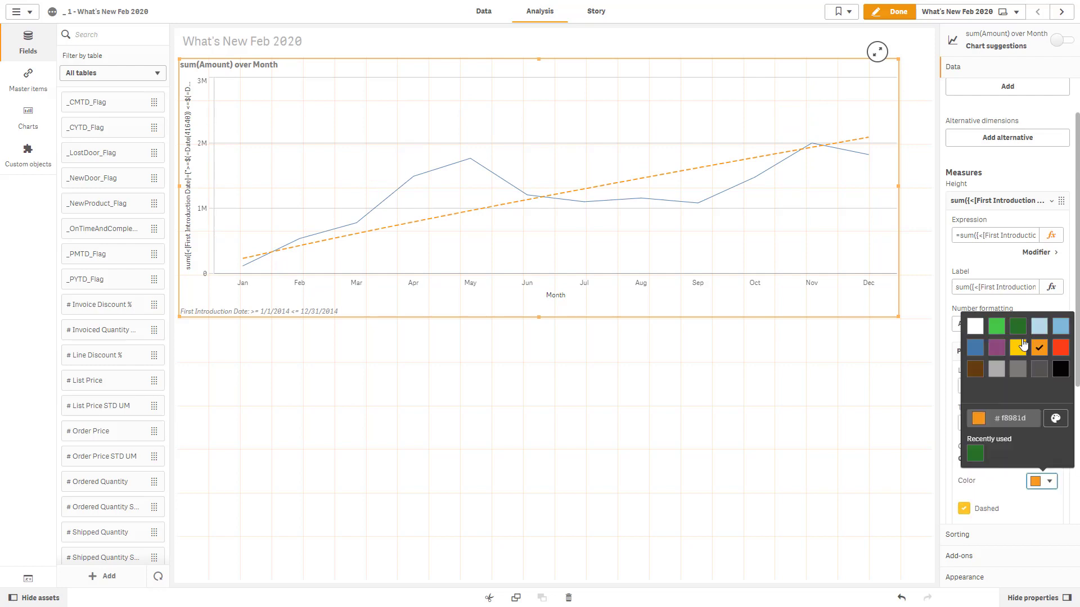
{"action": "left_click", "coordinate": [997, 328]}
{"action": "left_click", "coordinate": [880, 431]}
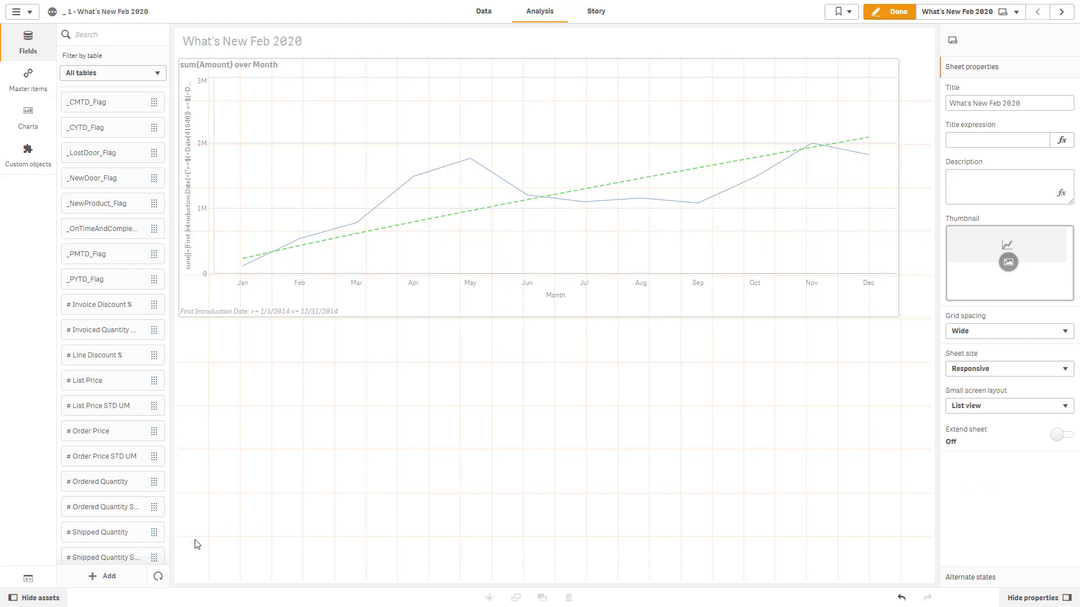
Step: Duplicate the line chart below the original and widen the copy to the full sheet width
{"action": "left_click", "coordinate": [29, 118]}
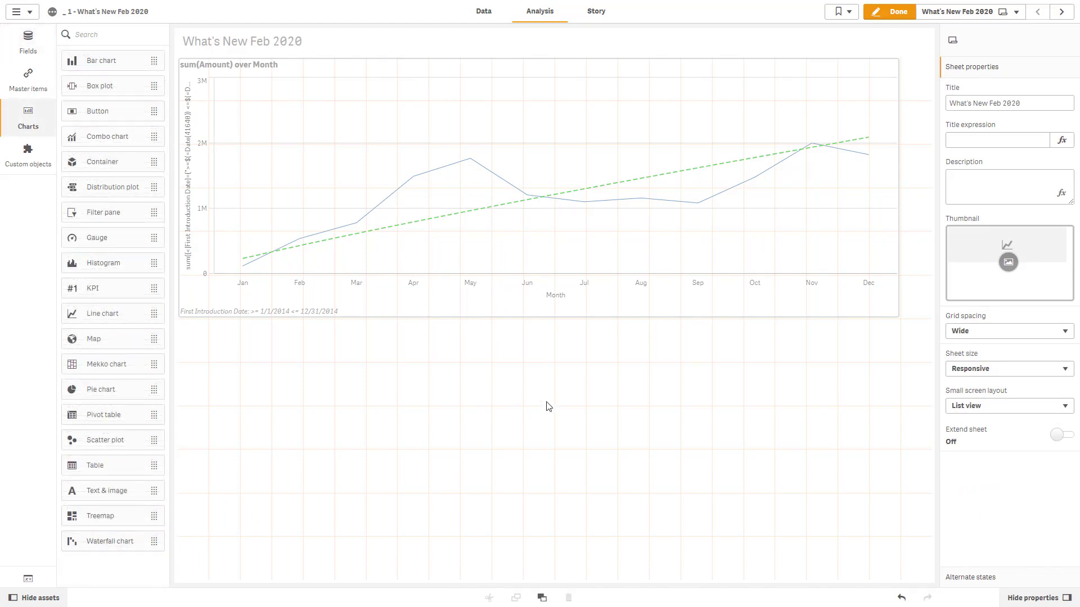
{"action": "left_click", "coordinate": [583, 278]}
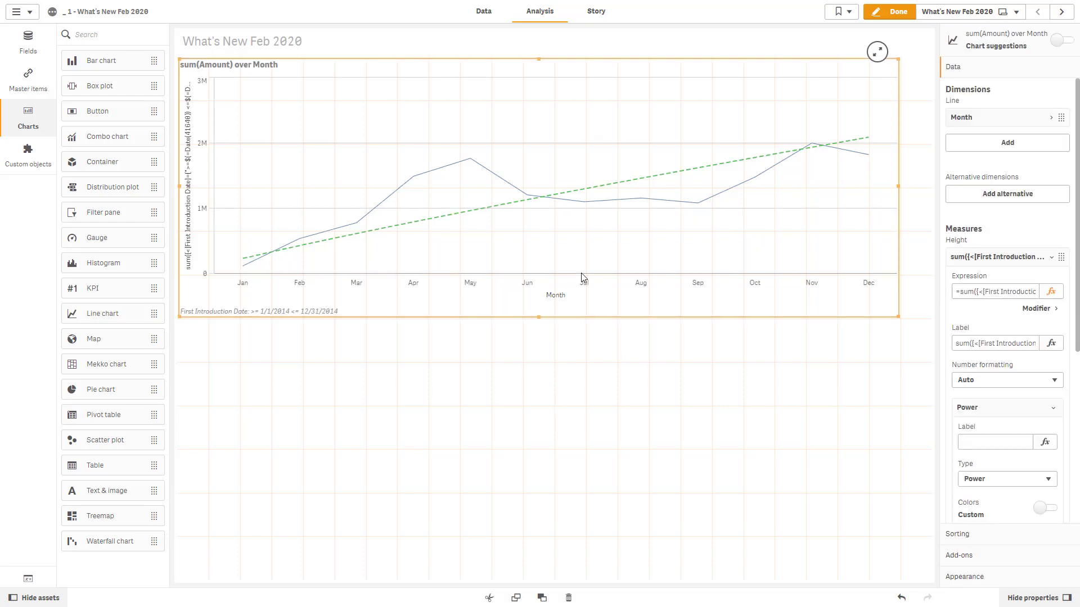
{"action": "key", "text": "ctrl+c"}
{"action": "key", "text": "ctrl+v"}
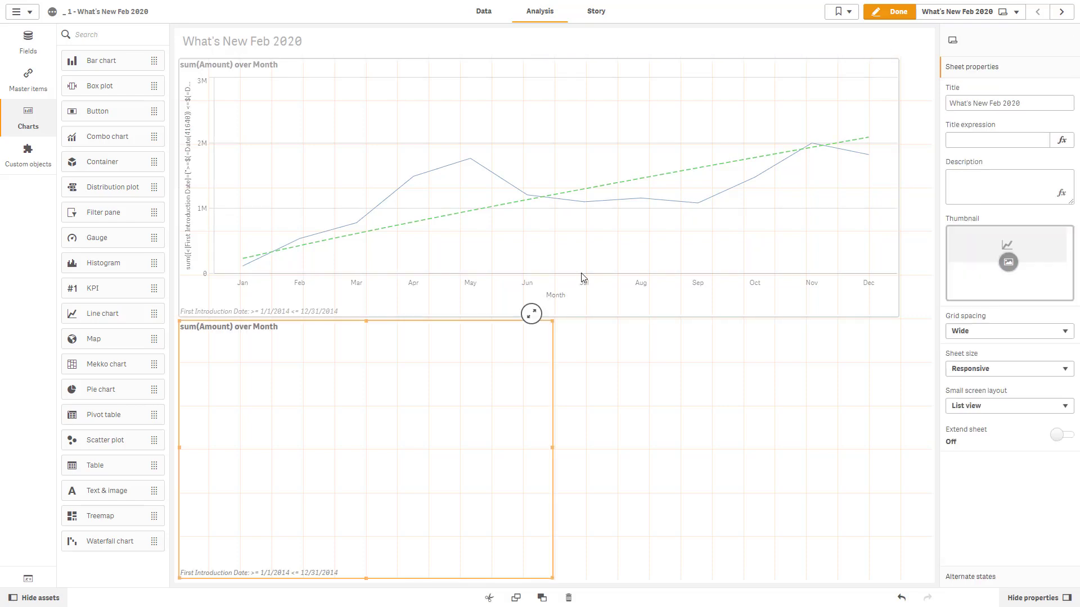
{"action": "left_click_drag", "start_coordinate": [552, 448], "coordinate": [929, 478]}
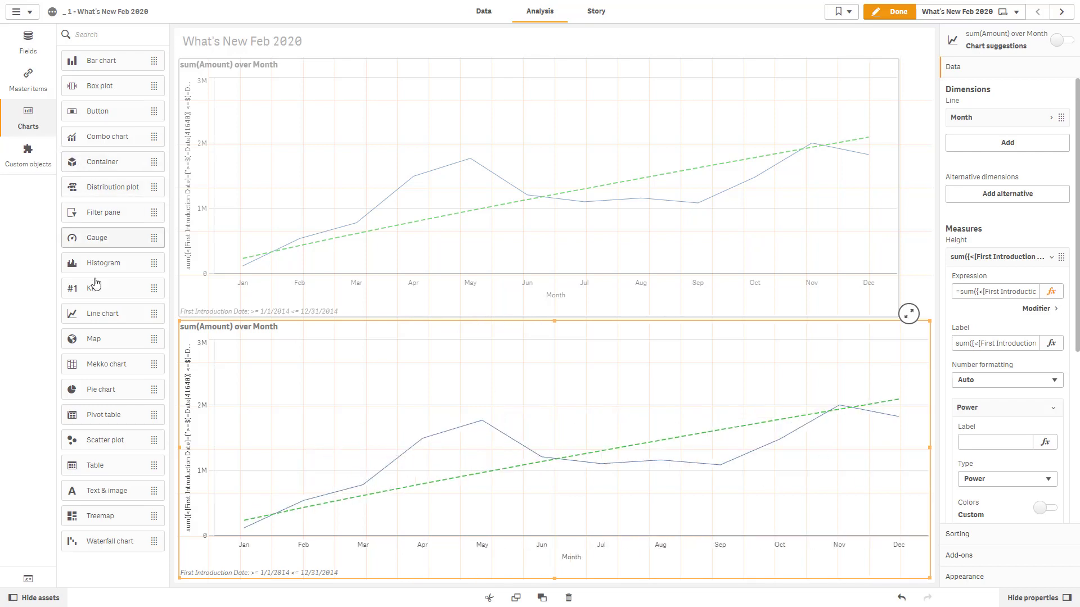
Step: Convert the lower copy of the line chart to a table
{"action": "left_click_drag", "start_coordinate": [118, 468], "coordinate": [560, 465]}
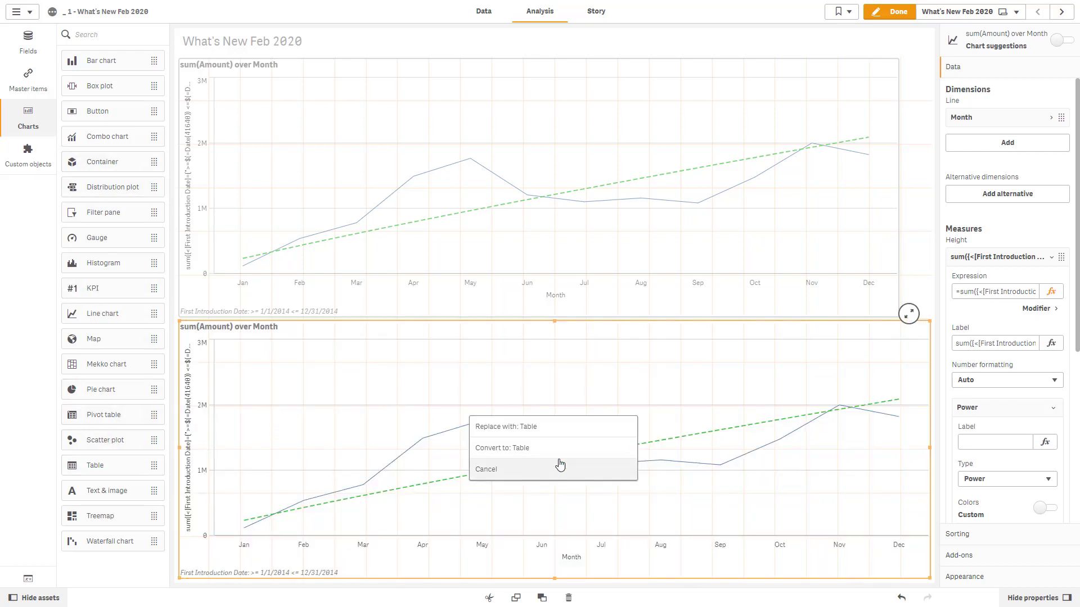
{"action": "left_click", "coordinate": [555, 449]}
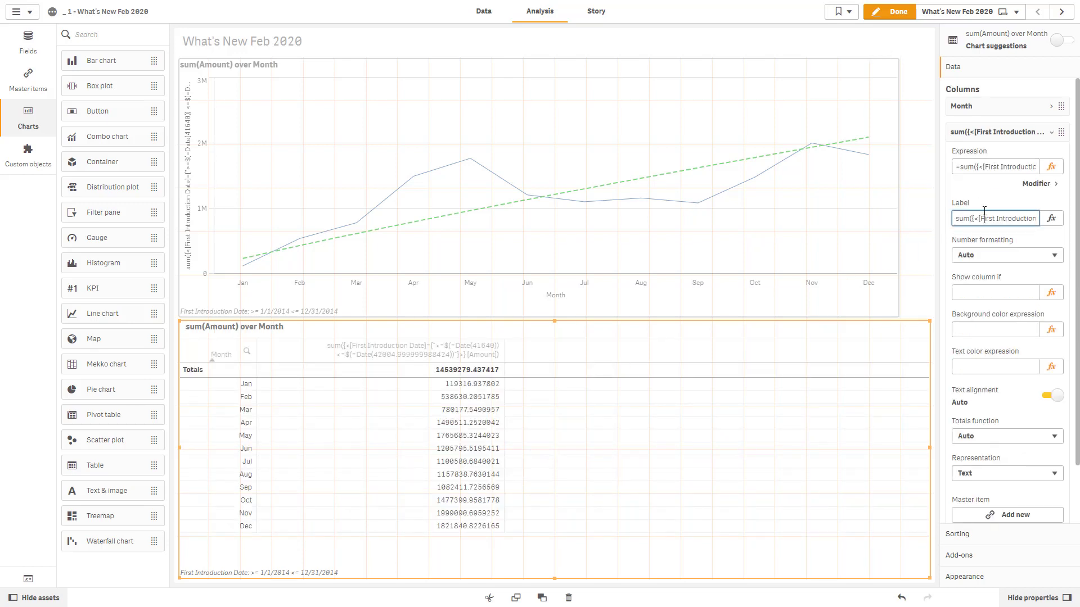
Step: Label the table's measure column Amount and set its number formatting to Money
{"action": "key", "text": "ctrl+a"}
{"action": "type", "text": "Amiun"}
{"action": "type", "text": "ount"}
{"action": "key", "text": "Return"}
{"action": "left_click", "coordinate": [992, 257]}
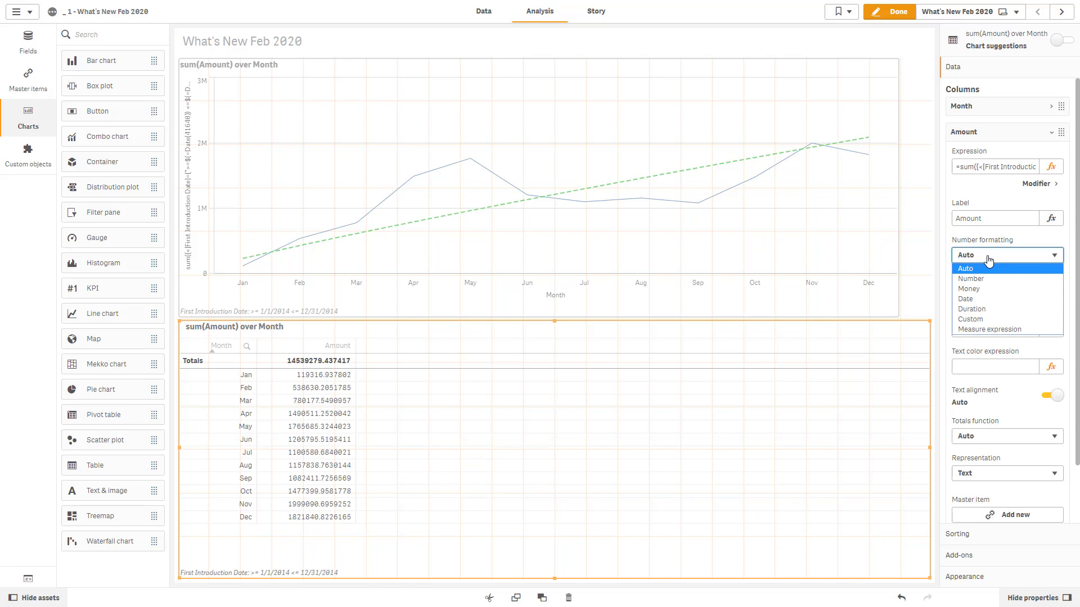
{"action": "left_click", "coordinate": [988, 290]}
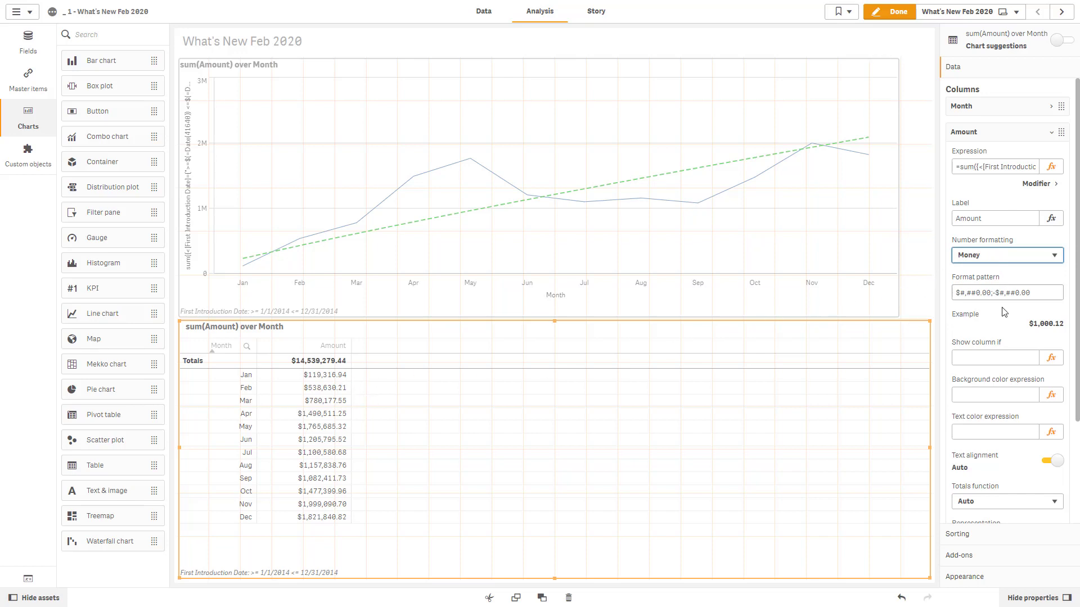
Step: Set the Amount column's representation to Indicator
{"action": "scroll", "coordinate": [1009, 352], "scroll_direction": "down", "scroll_amount": 1}
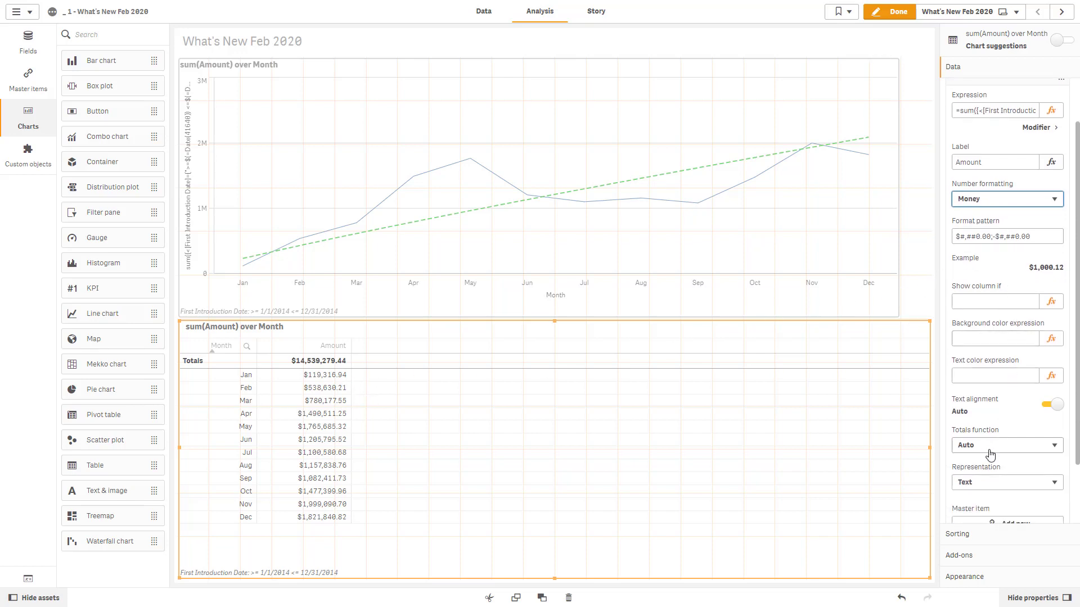
{"action": "left_click", "coordinate": [987, 483]}
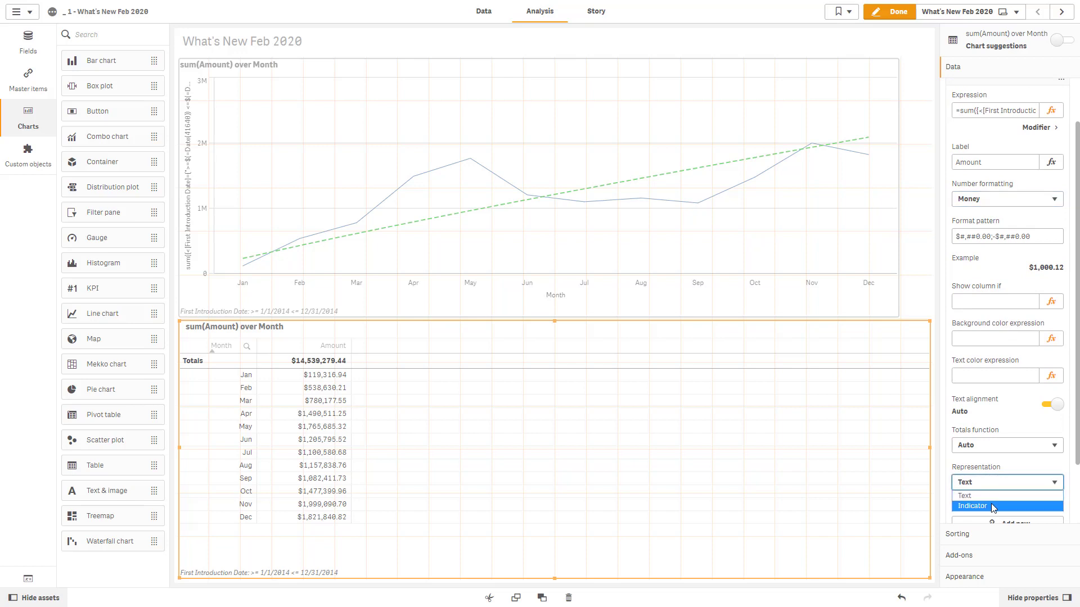
{"action": "left_click", "coordinate": [992, 506]}
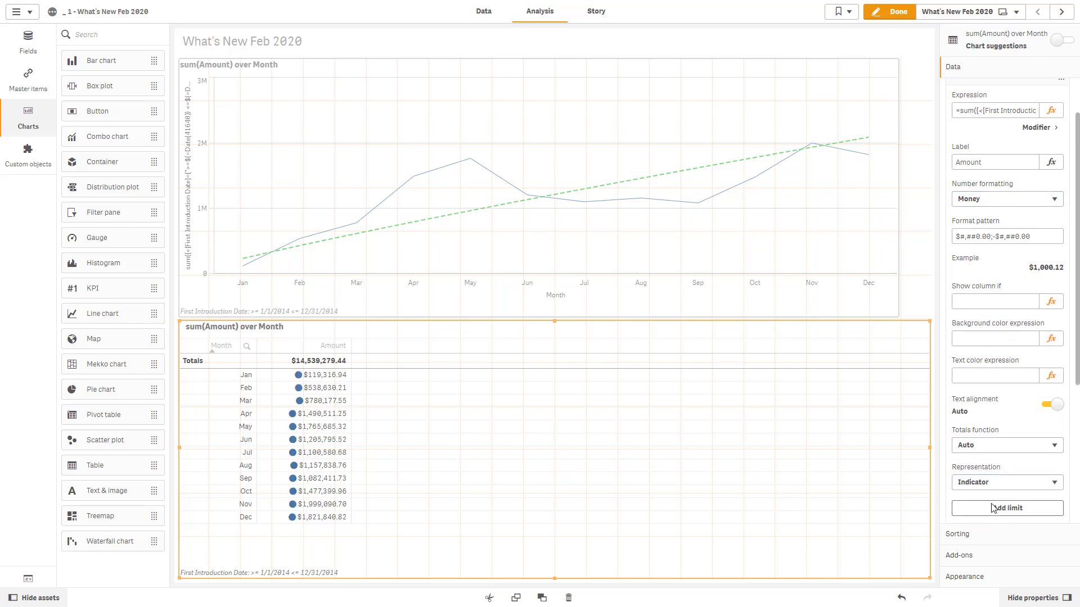
Step: Add two limits to the Amount indicator, at about 1.1 million and about 1.22 million
{"action": "left_click", "coordinate": [992, 507]}
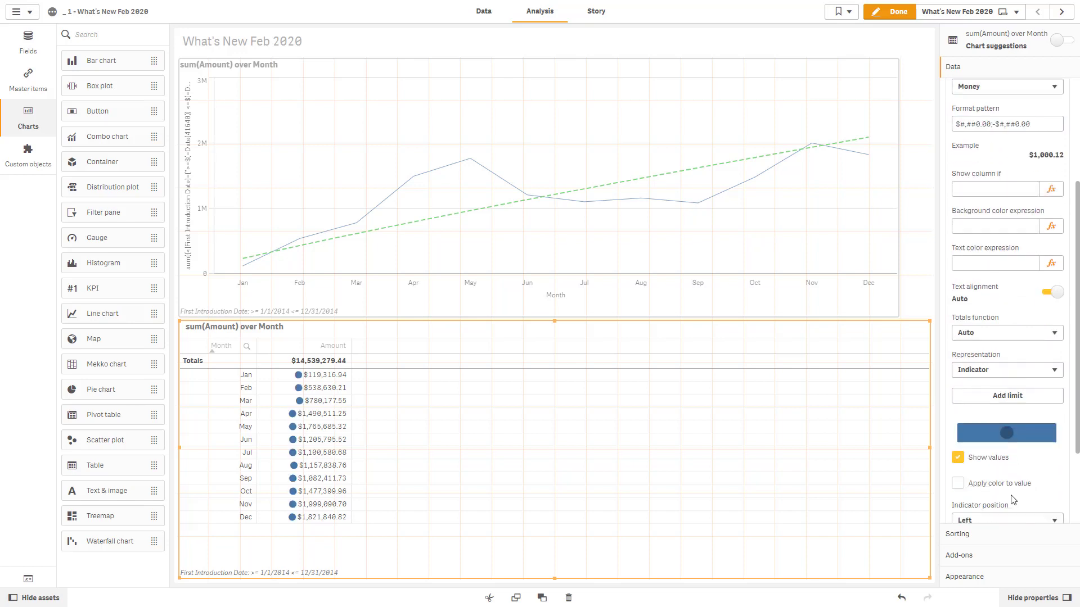
{"action": "left_click", "coordinate": [1018, 403]}
{"action": "left_click", "coordinate": [981, 454]}
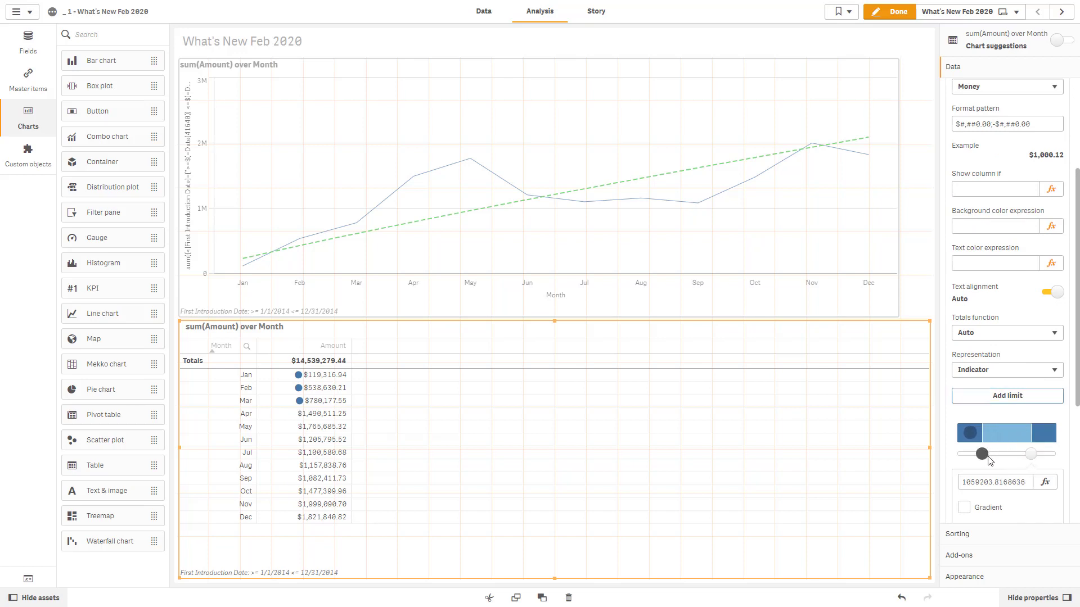
{"action": "mouse_move", "coordinate": [989, 456]}
{"action": "left_mouse_down"}
{"action": "mouse_move", "coordinate": [1032, 454]}
{"action": "mouse_move", "coordinate": [989, 455]}
{"action": "left_mouse_up"}
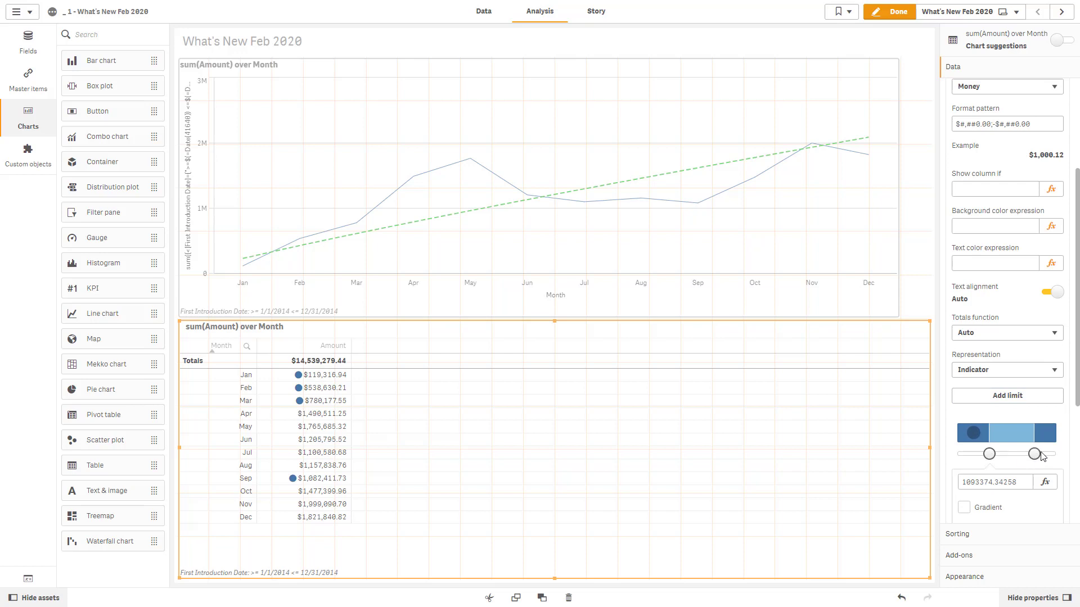
{"action": "left_click", "coordinate": [1033, 454]}
Step: Color the lowest indicator range red and the middle range yellow, giving the middle range a circle symbol
{"action": "left_click", "coordinate": [973, 440]}
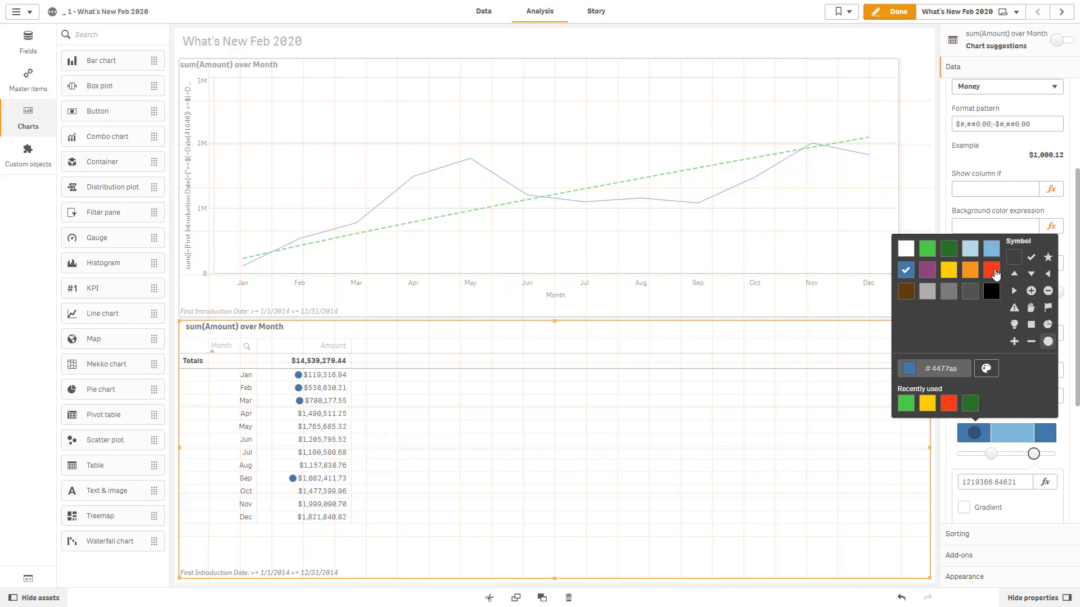
{"action": "left_click", "coordinate": [991, 271]}
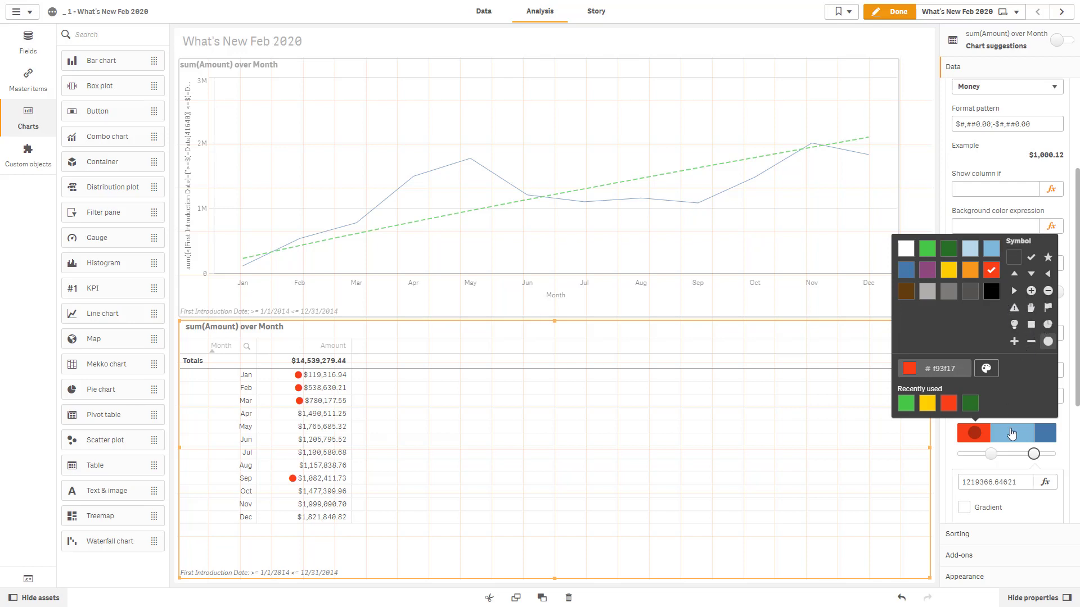
{"action": "left_click", "coordinate": [1011, 433]}
{"action": "left_click", "coordinate": [1011, 433]}
{"action": "left_click", "coordinate": [965, 269]}
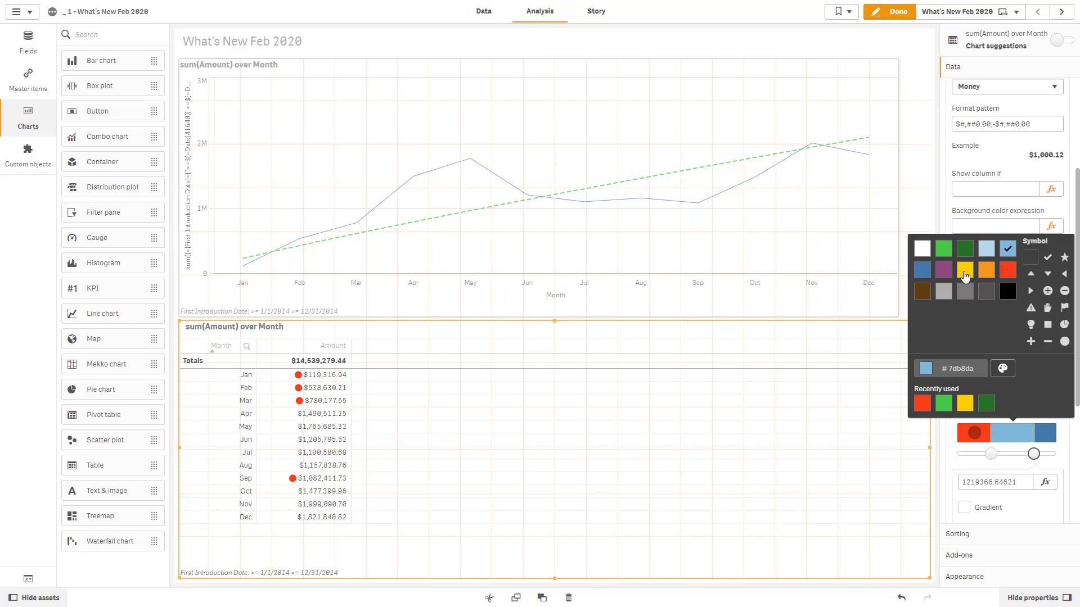
{"action": "left_click", "coordinate": [1065, 341]}
Step: Color the highest range of the Amount indicator green and give it a circle symbol
{"action": "left_click", "coordinate": [1050, 440]}
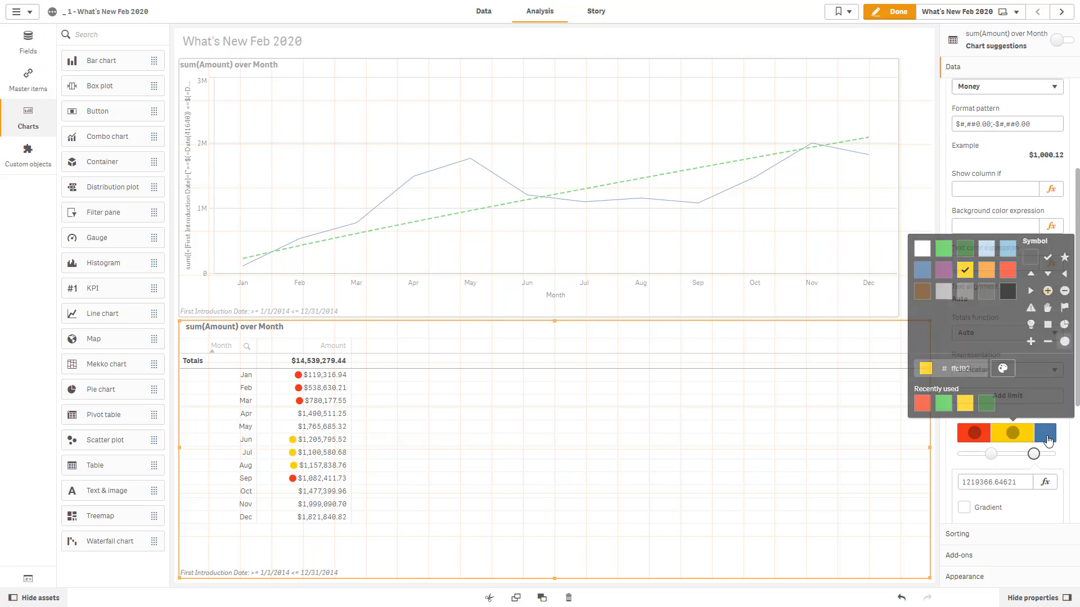
{"action": "left_click", "coordinate": [1049, 439]}
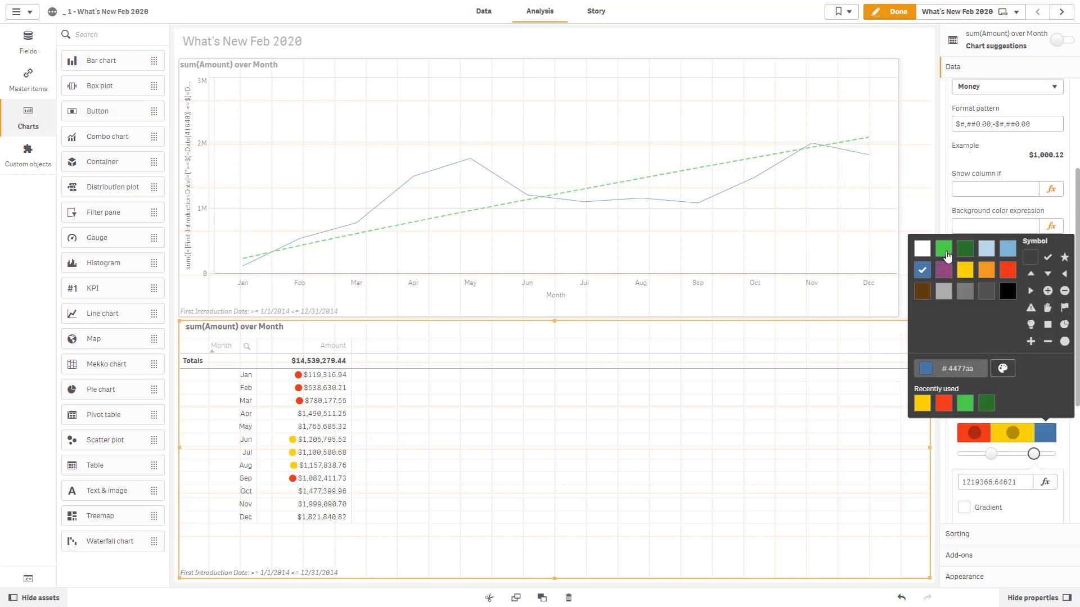
{"action": "left_click", "coordinate": [943, 248]}
{"action": "left_click", "coordinate": [1064, 342]}
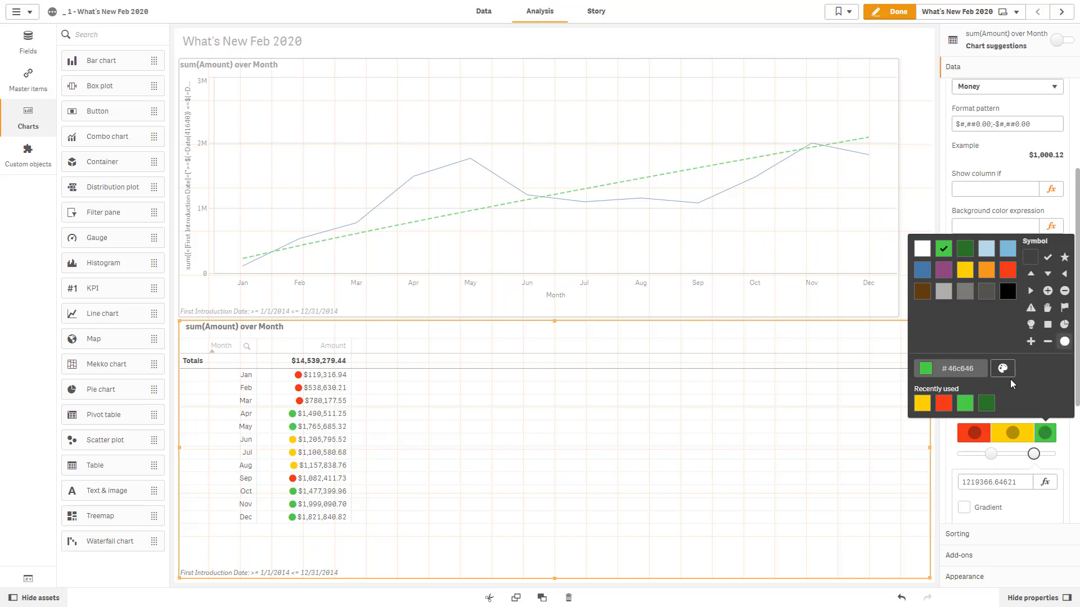
{"action": "left_click", "coordinate": [954, 466]}
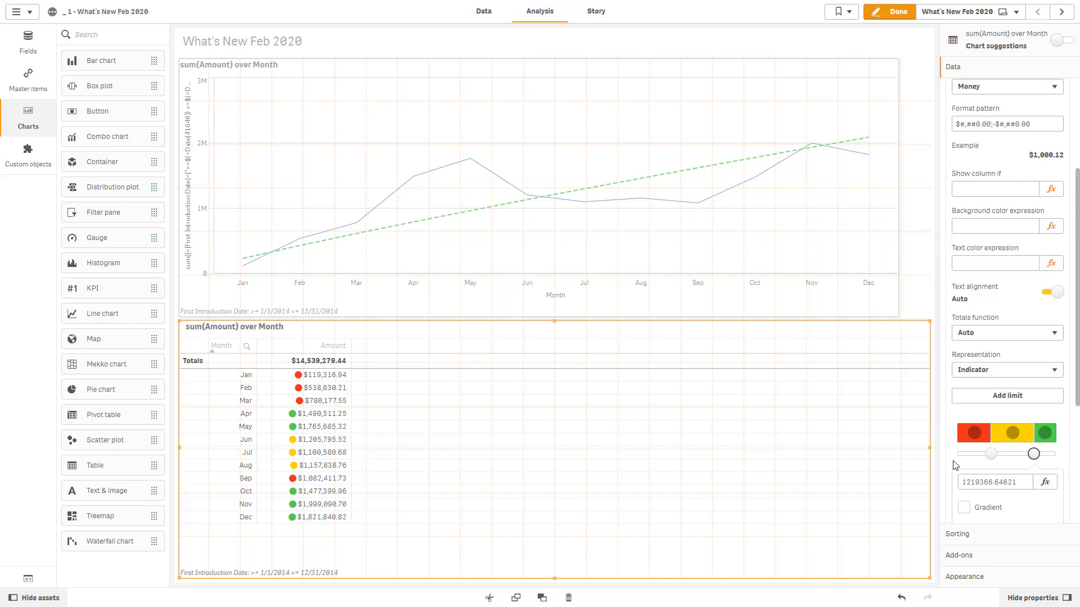
Step: Turn the Amount indicator's gradient on and back off
{"action": "left_click", "coordinate": [979, 505]}
{"action": "scroll", "coordinate": [979, 505], "scroll_direction": "down", "scroll_amount": 1}
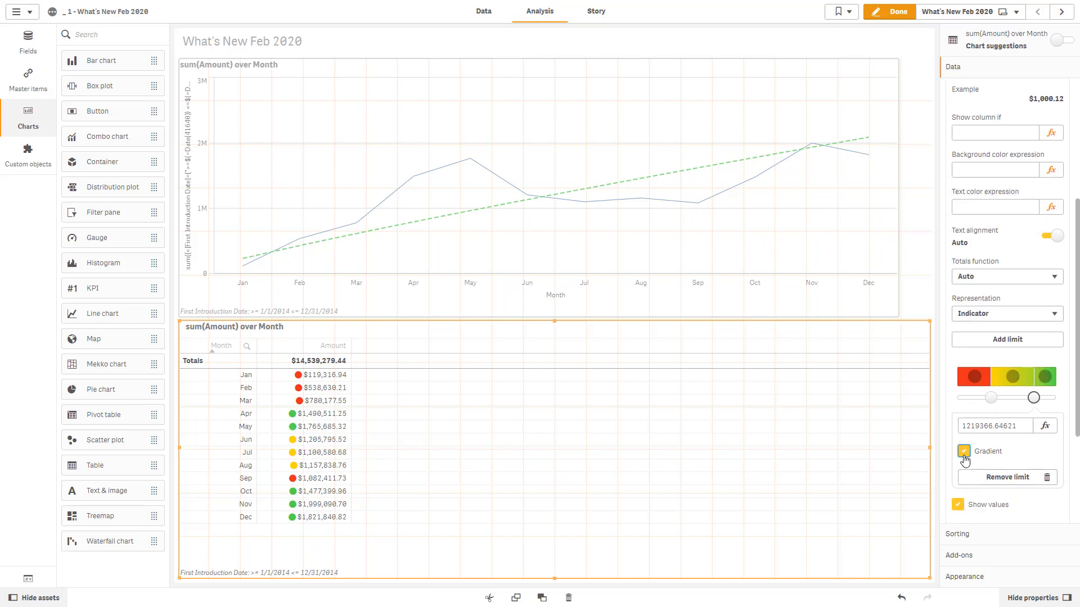
{"action": "left_click", "coordinate": [963, 453]}
{"action": "scroll", "coordinate": [964, 459], "scroll_direction": "down", "scroll_amount": 1}
Step: Switch the indicator's Show values and Apply color to value options, returning each to its original setting
{"action": "left_click", "coordinate": [957, 449]}
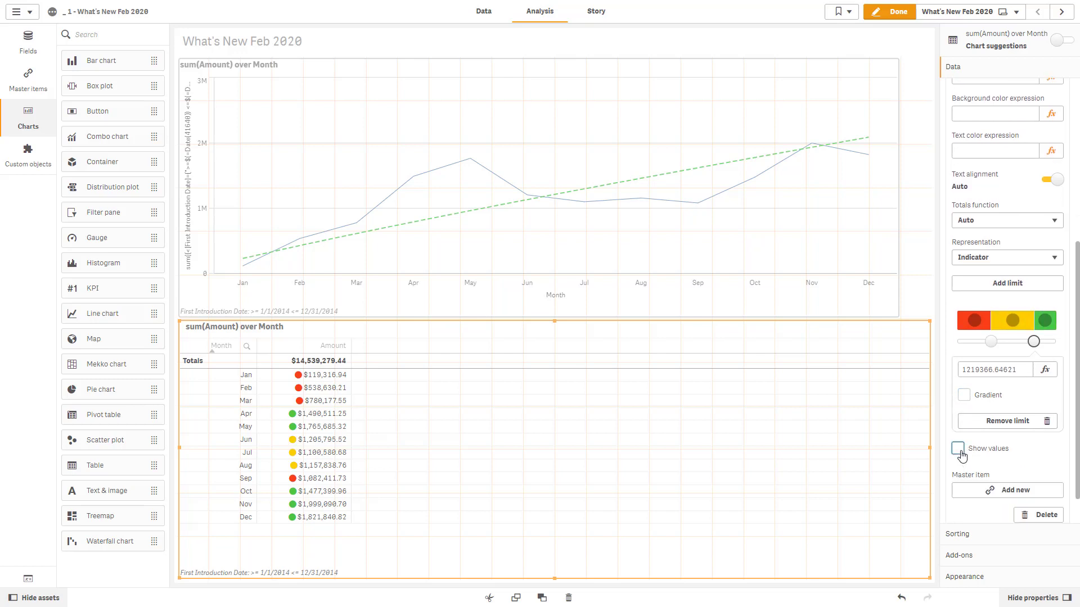
{"action": "left_click", "coordinate": [960, 451]}
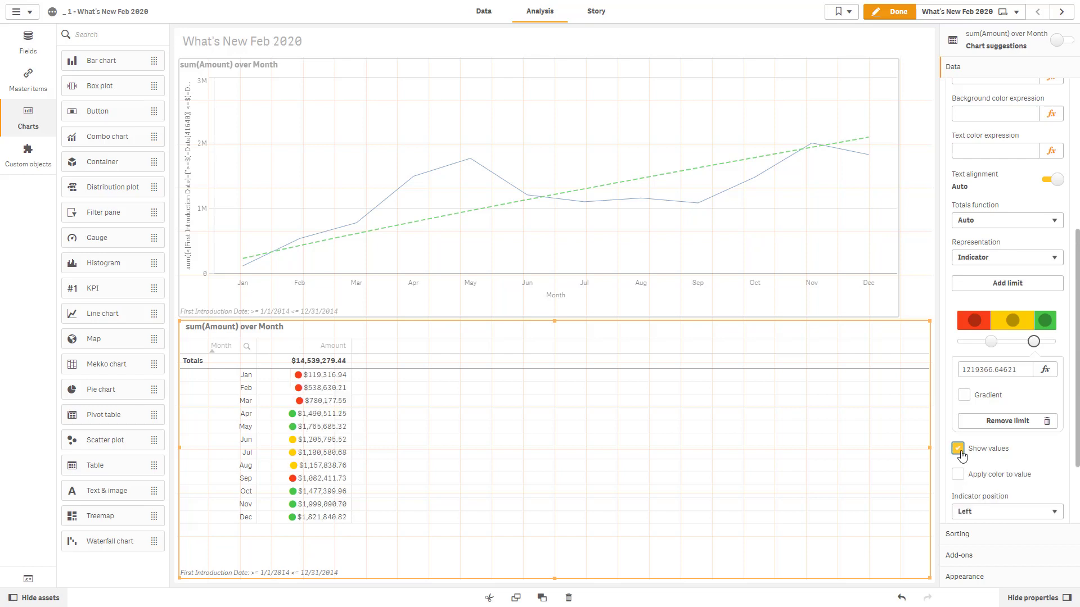
{"action": "left_click", "coordinate": [957, 474]}
{"action": "left_click", "coordinate": [957, 474]}
Step: Lower both limits of the Amount indicator, placing the upper one at about 1.15 million
{"action": "left_click", "coordinate": [988, 342]}
{"action": "mouse_move", "coordinate": [984, 347]}
{"action": "left_mouse_down"}
{"action": "mouse_move", "coordinate": [974, 347]}
{"action": "mouse_move", "coordinate": [1012, 343]}
{"action": "mouse_move", "coordinate": [986, 342]}
{"action": "left_mouse_up"}
{"action": "left_click", "coordinate": [1035, 344]}
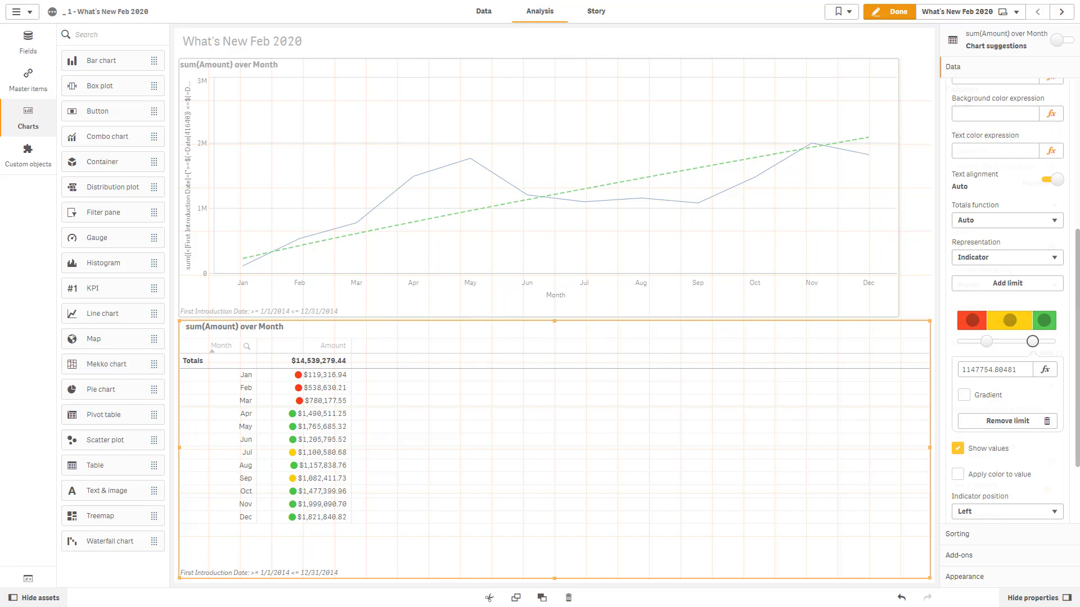
Step: Convert the table below the trend chart to a line chart
{"action": "scroll", "coordinate": [1007, 298], "scroll_direction": "up", "scroll_amount": 5}
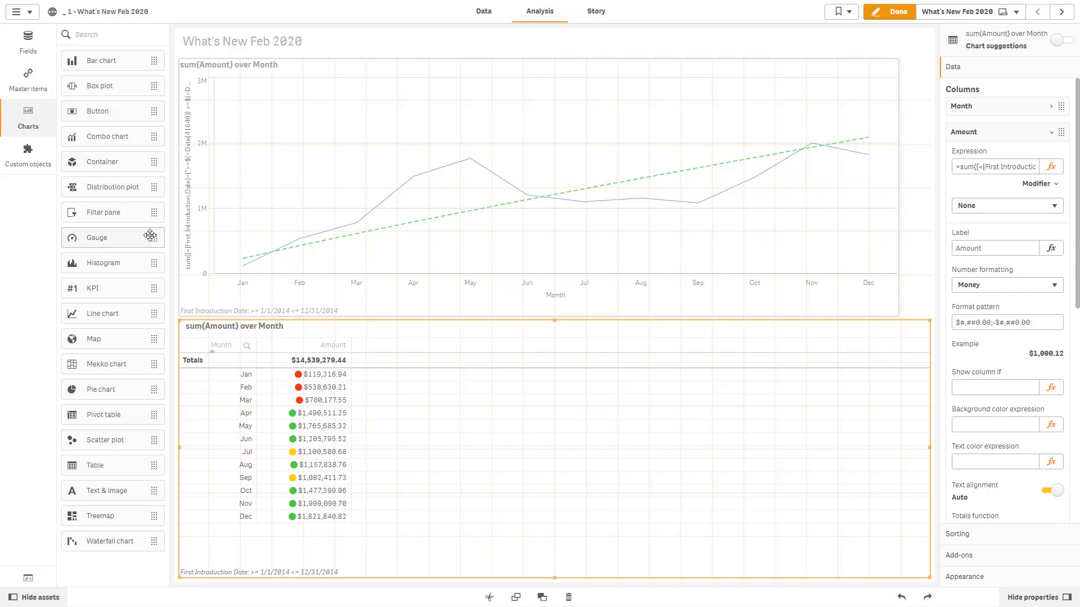
{"action": "left_click_drag", "start_coordinate": [100, 325], "coordinate": [523, 433]}
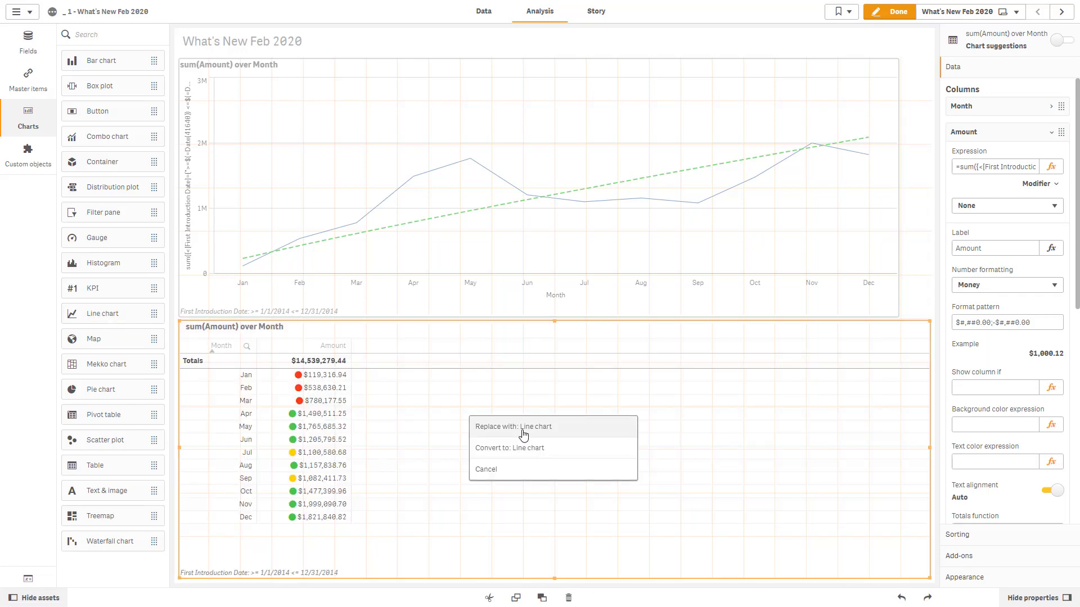
{"action": "left_click", "coordinate": [526, 448]}
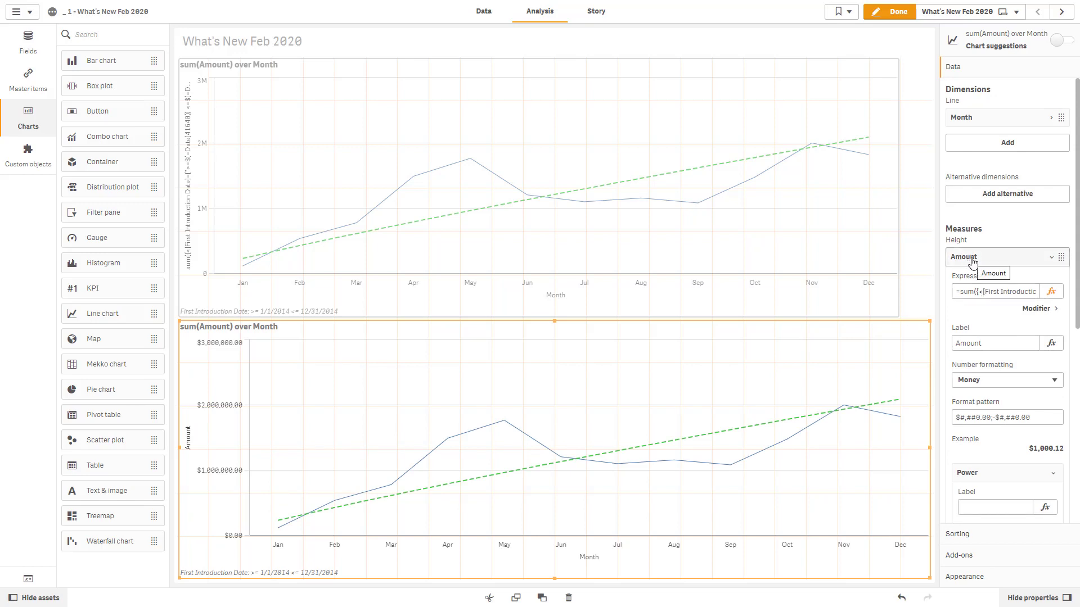
Step: Apply an Accumulation modifier with a Full range to the new line chart's Amount measure
{"action": "left_click", "coordinate": [1031, 312]}
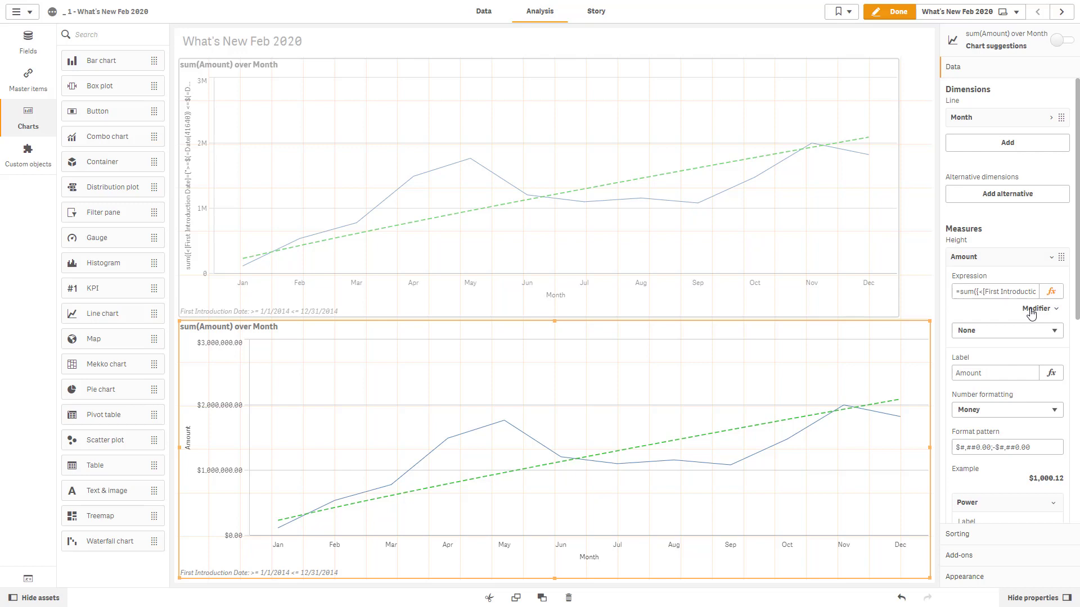
{"action": "left_click", "coordinate": [1040, 333]}
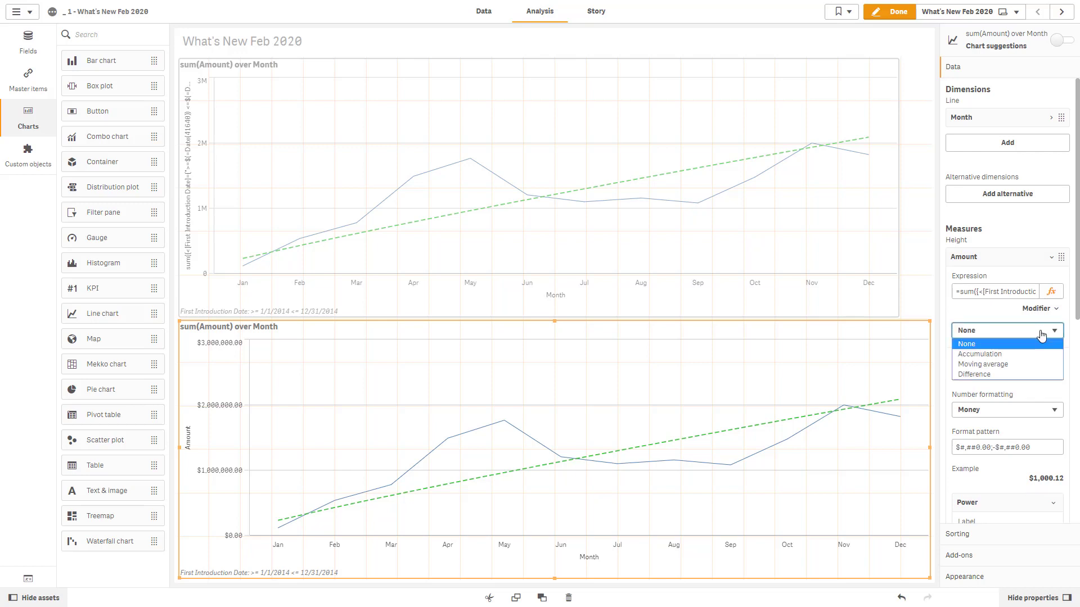
{"action": "left_click", "coordinate": [1038, 354]}
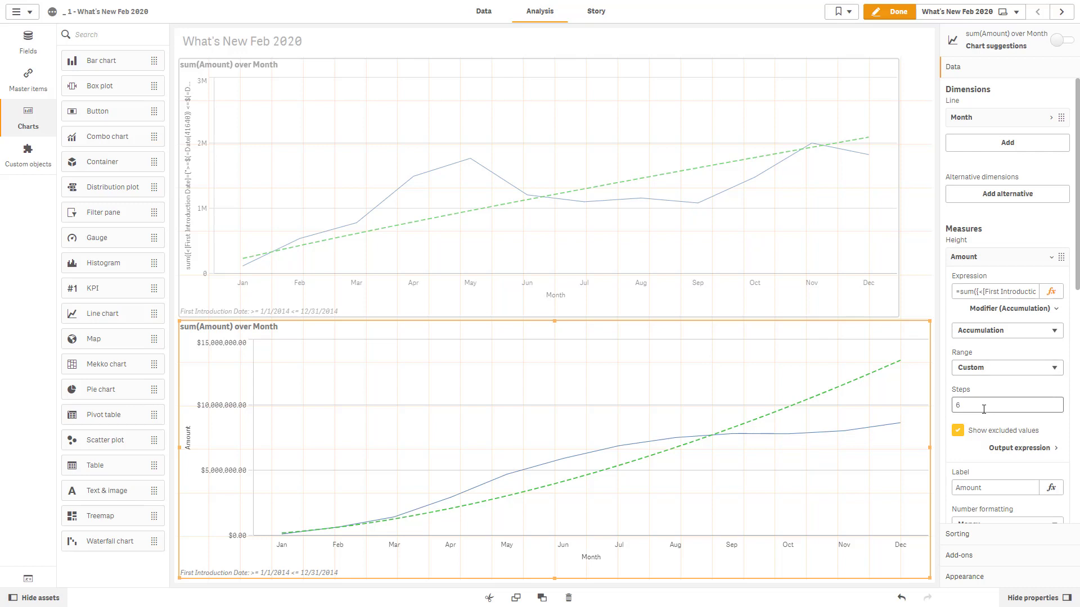
{"action": "left_click", "coordinate": [986, 369]}
{"action": "left_click", "coordinate": [985, 383]}
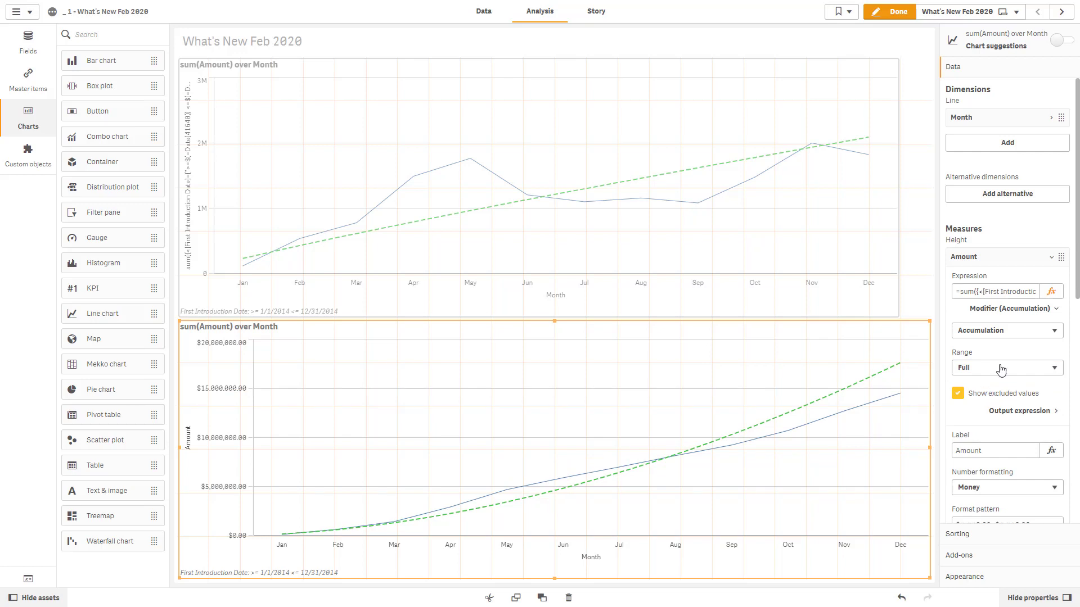
Step: Change the Amount measure's modifier to Moving average and show its range options
{"action": "left_click", "coordinate": [1012, 332]}
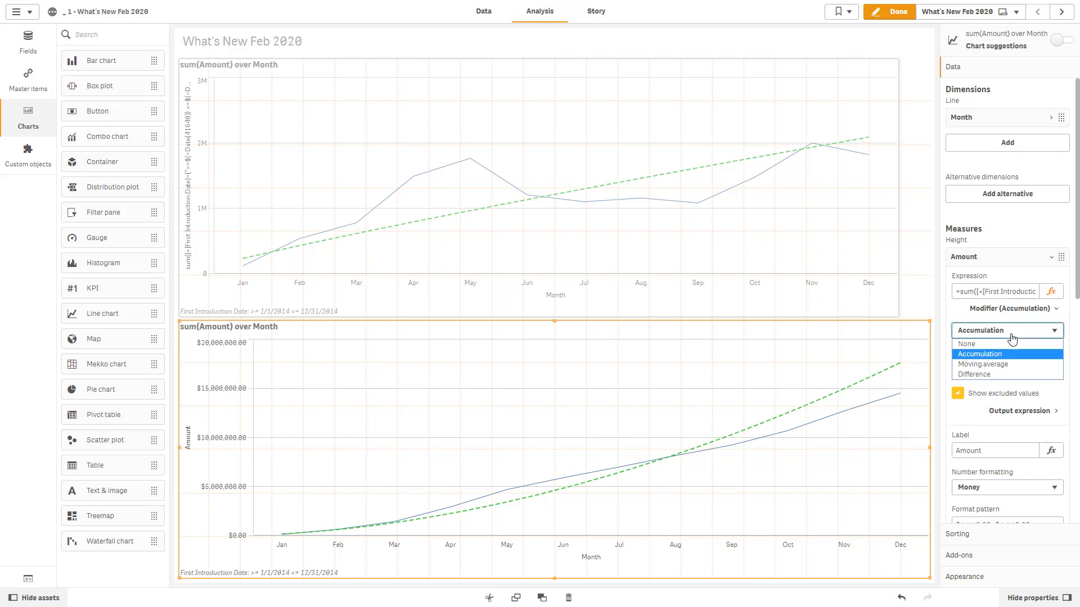
{"action": "left_click", "coordinate": [1012, 365]}
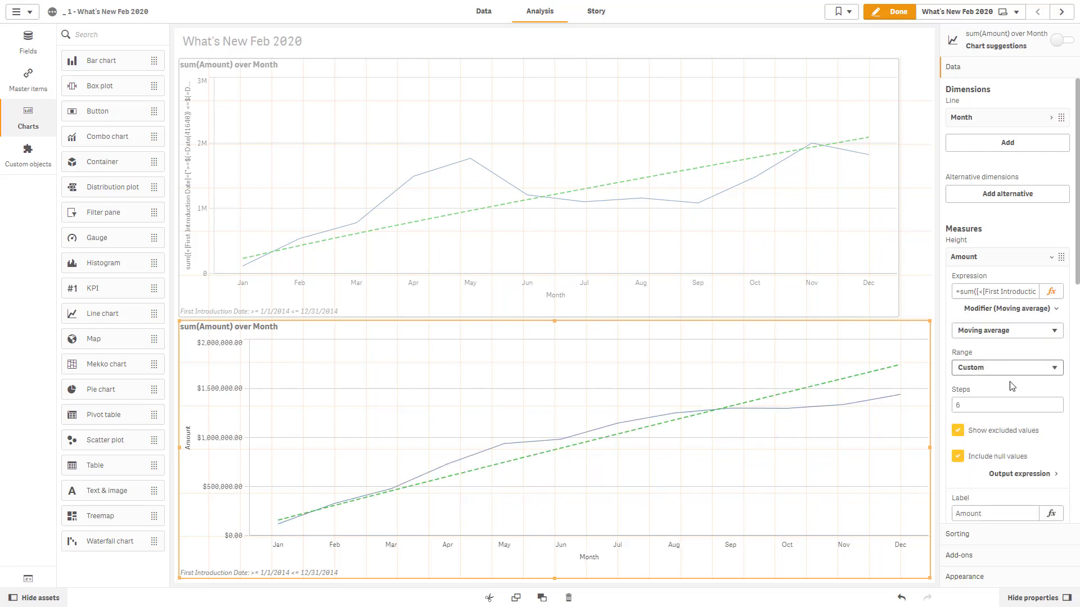
{"action": "left_click", "coordinate": [1004, 372]}
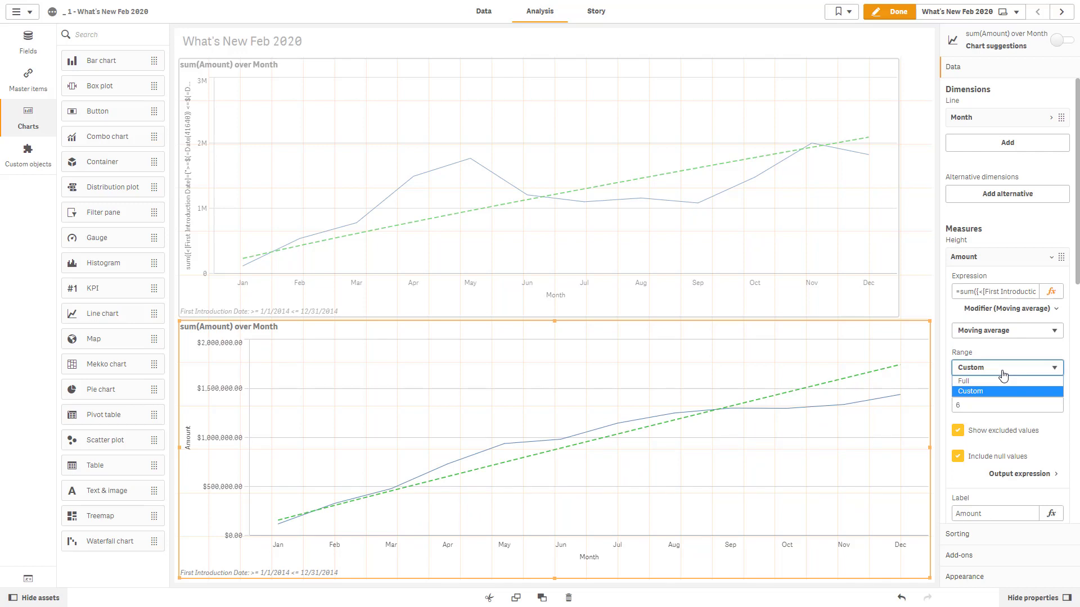
Step: Set the Amount measure's modifier to Difference and expand its output expression
{"action": "left_click", "coordinate": [1003, 333]}
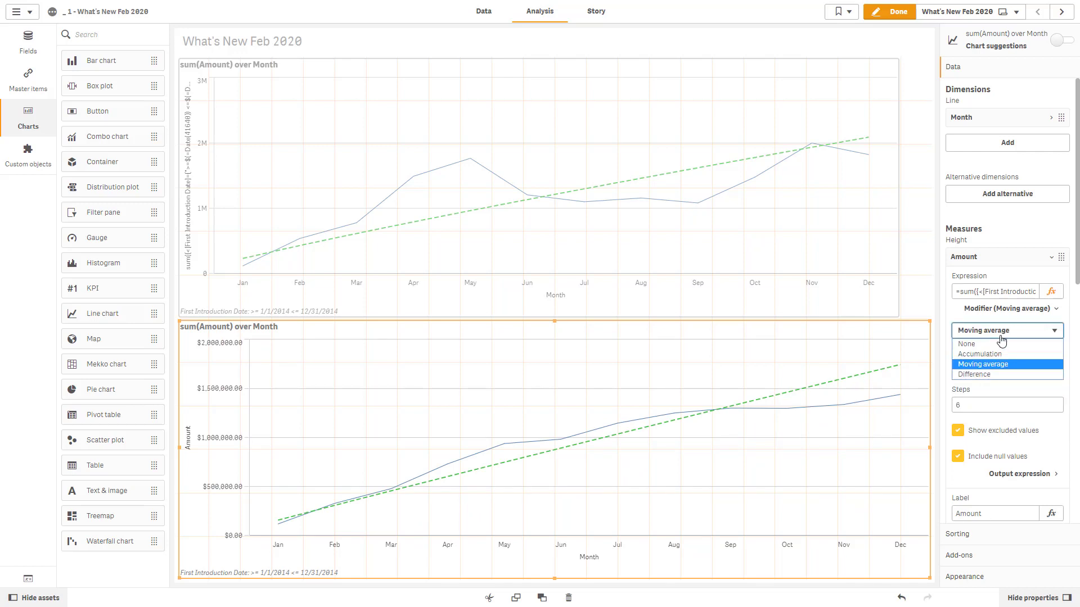
{"action": "left_click", "coordinate": [1001, 375]}
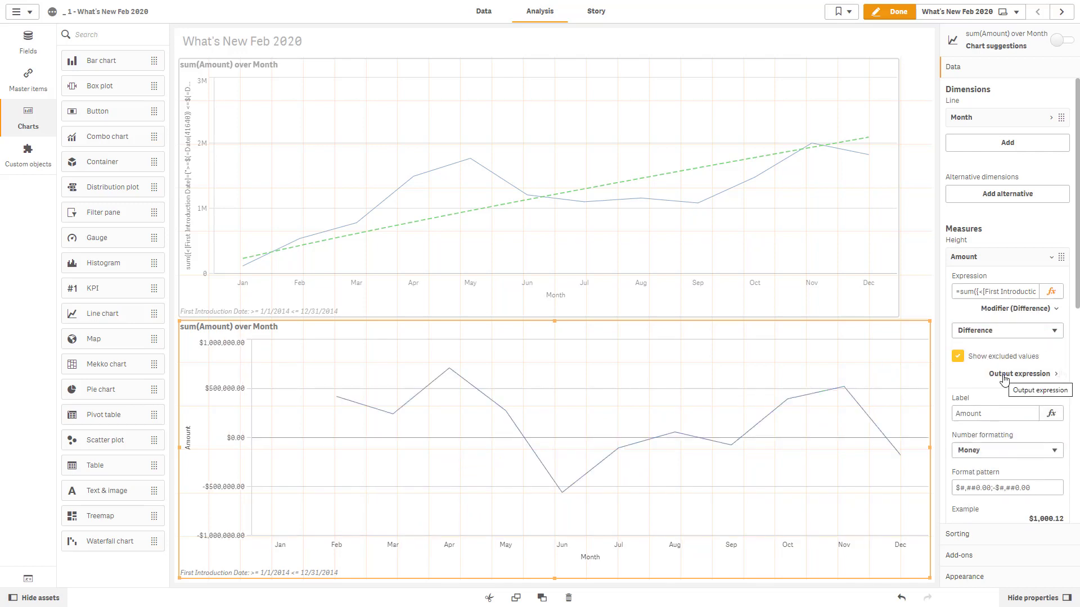
{"action": "left_click", "coordinate": [1059, 375]}
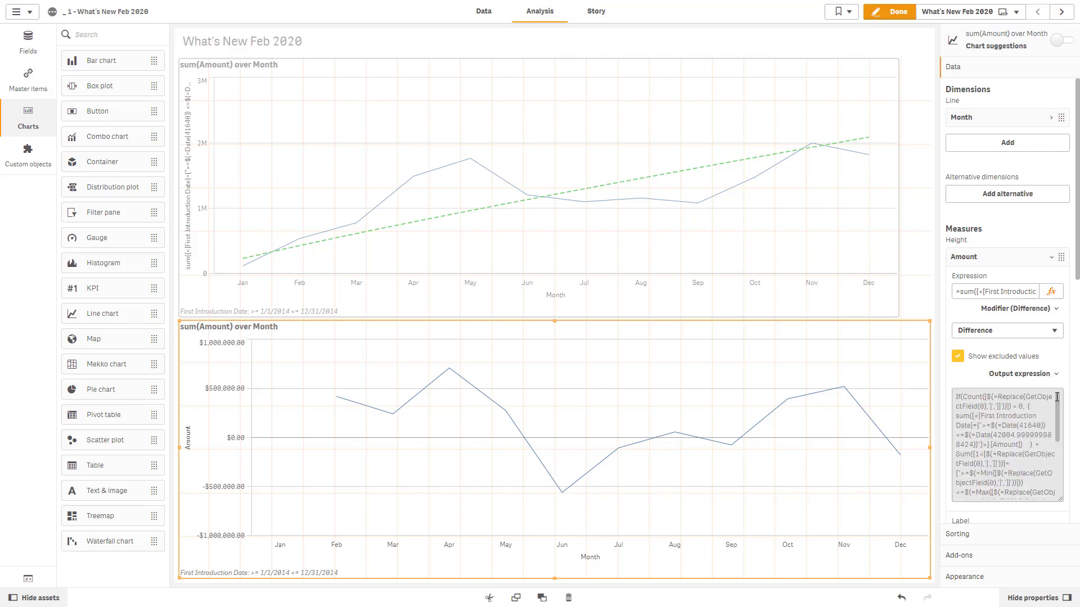
{"action": "mouse_move", "coordinate": [1057, 397]}
{"action": "left_mouse_down"}
{"action": "mouse_move", "coordinate": [1061, 471]}
{"action": "mouse_move", "coordinate": [1063, 386]}
{"action": "left_mouse_up"}
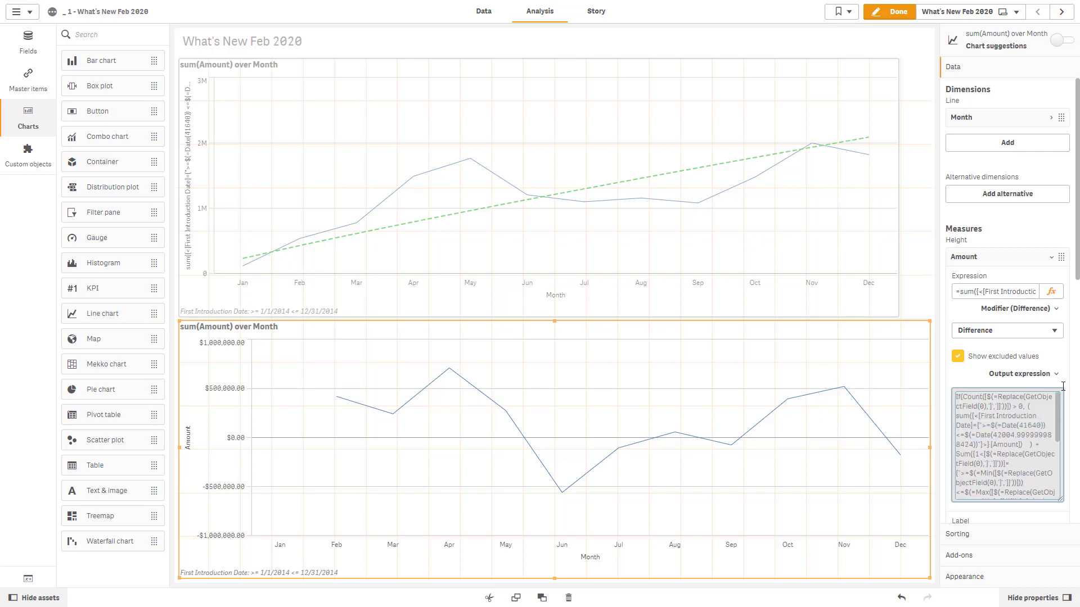
{"action": "left_click", "coordinate": [1059, 365]}
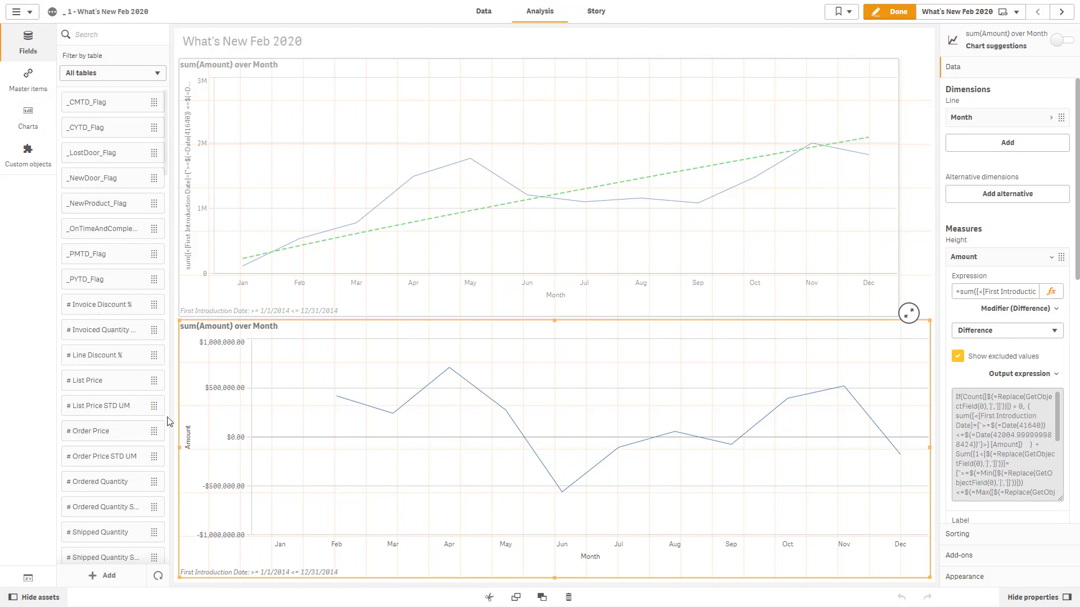
Step: Switch to the Map Symbols sheet and open the map's Customer City point layer for editing
{"action": "left_click", "coordinate": [950, 13]}
{"action": "left_click", "coordinate": [462, 135]}
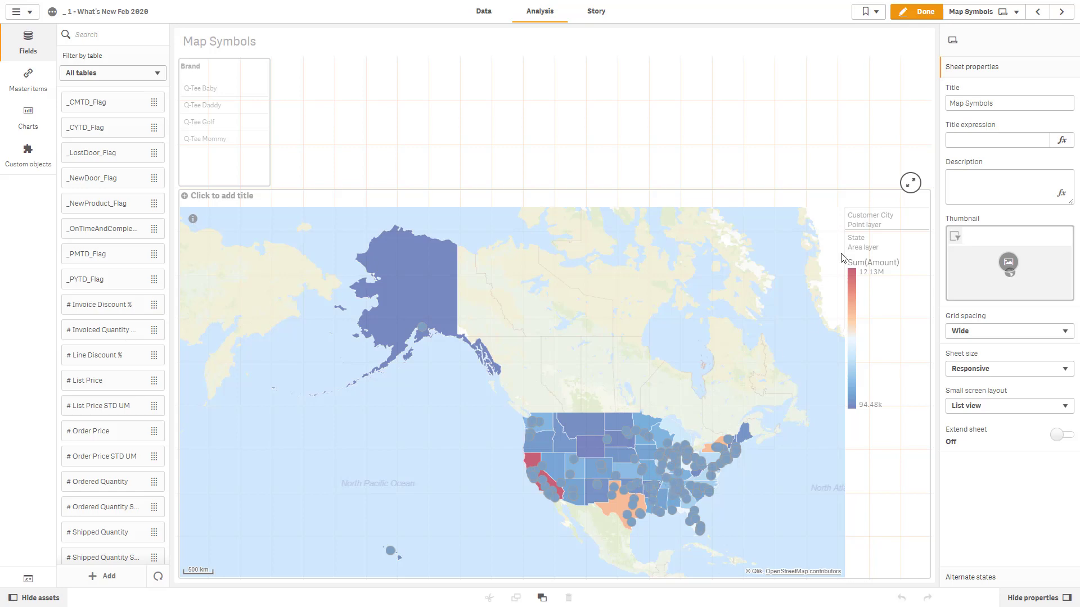
{"action": "left_click", "coordinate": [713, 354]}
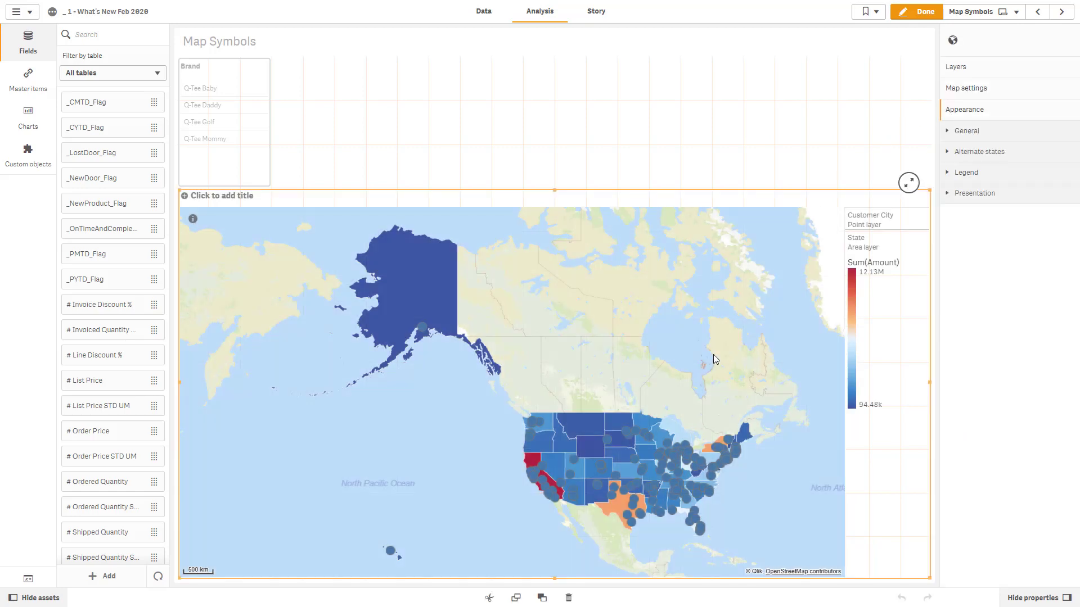
{"action": "left_click", "coordinate": [962, 67]}
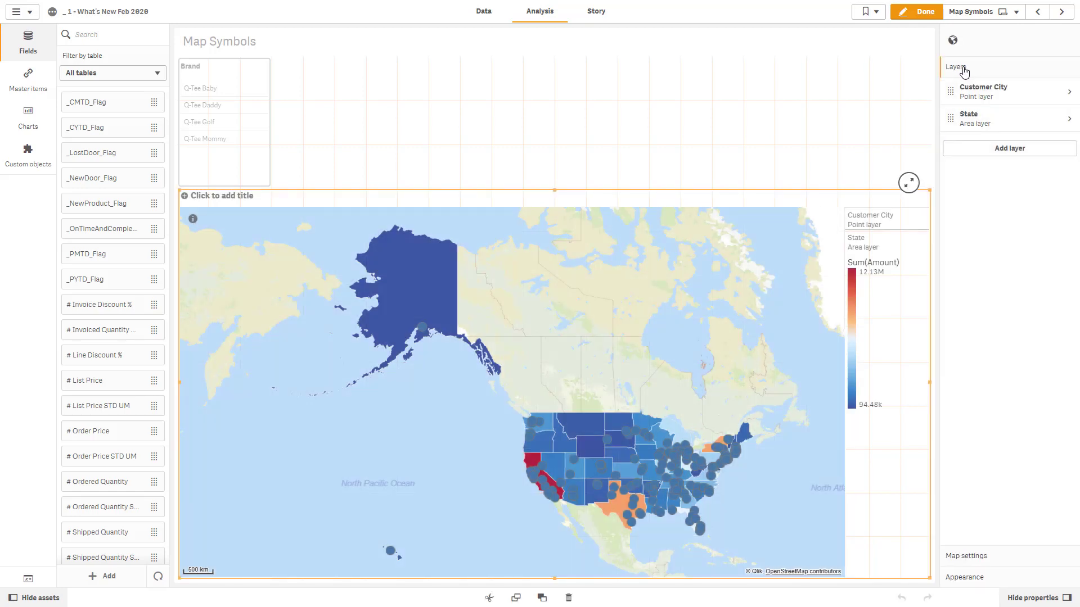
{"action": "left_click", "coordinate": [996, 99]}
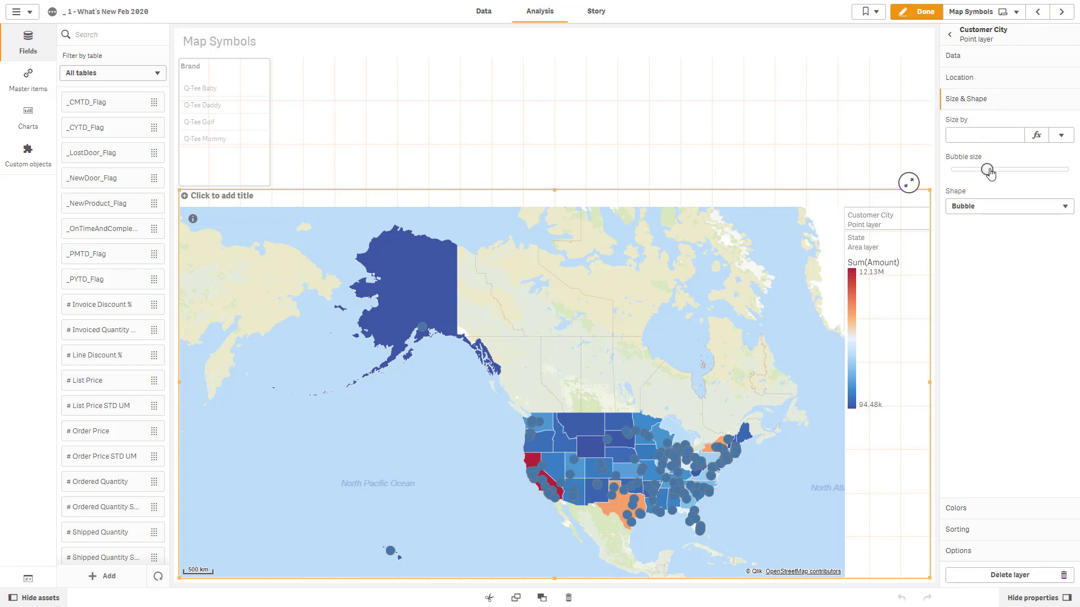
Step: Reduce the Customer City layer's bubble size slightly and set its shape to Image
{"action": "mouse_move", "coordinate": [990, 175]}
{"action": "left_mouse_down"}
{"action": "mouse_move", "coordinate": [1015, 172]}
{"action": "mouse_move", "coordinate": [978, 173]}
{"action": "left_mouse_up"}
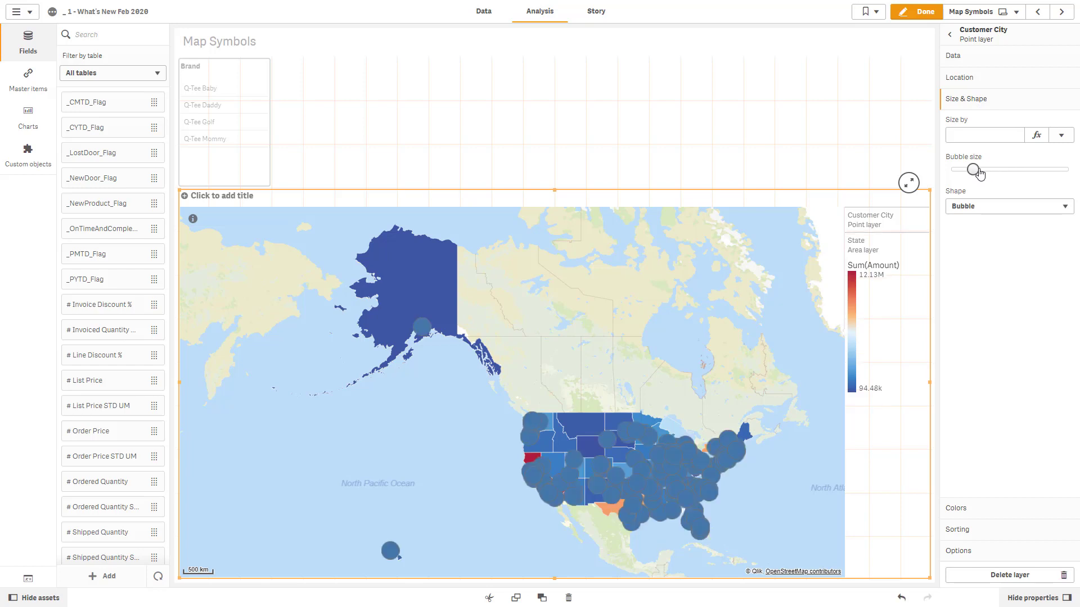
{"action": "left_click", "coordinate": [992, 207]}
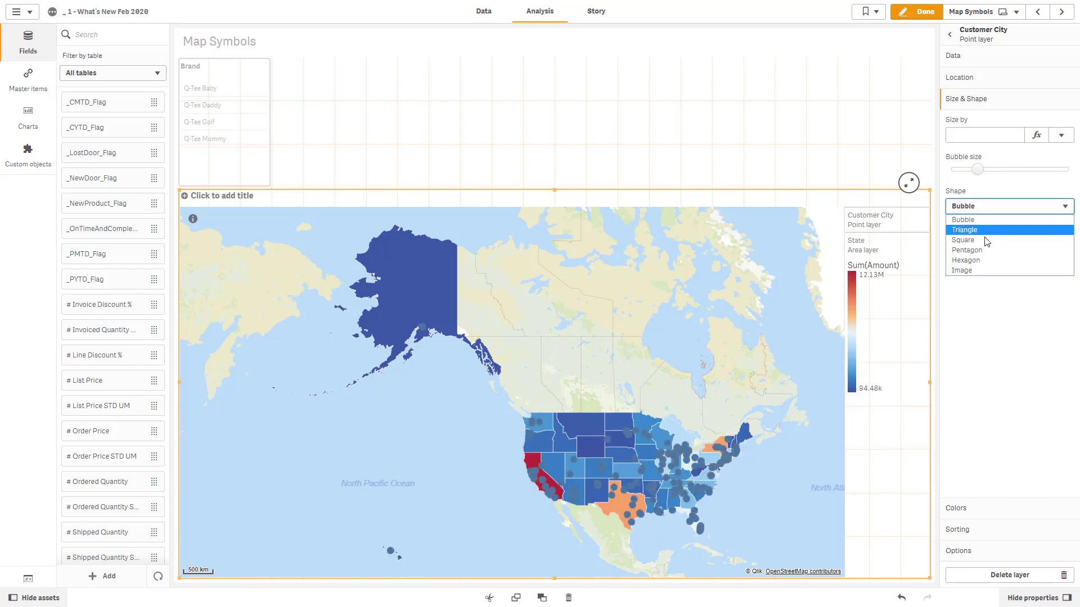
{"action": "left_click", "coordinate": [977, 271]}
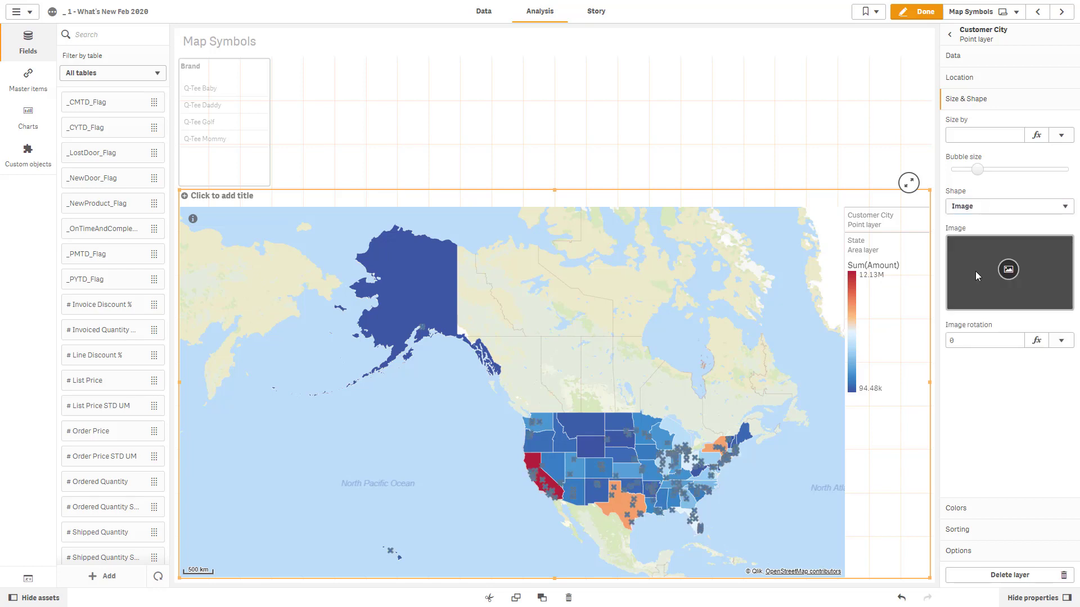
Step: Try to upload the map marker image file to the media library for the point layer
{"action": "left_click", "coordinate": [1007, 270]}
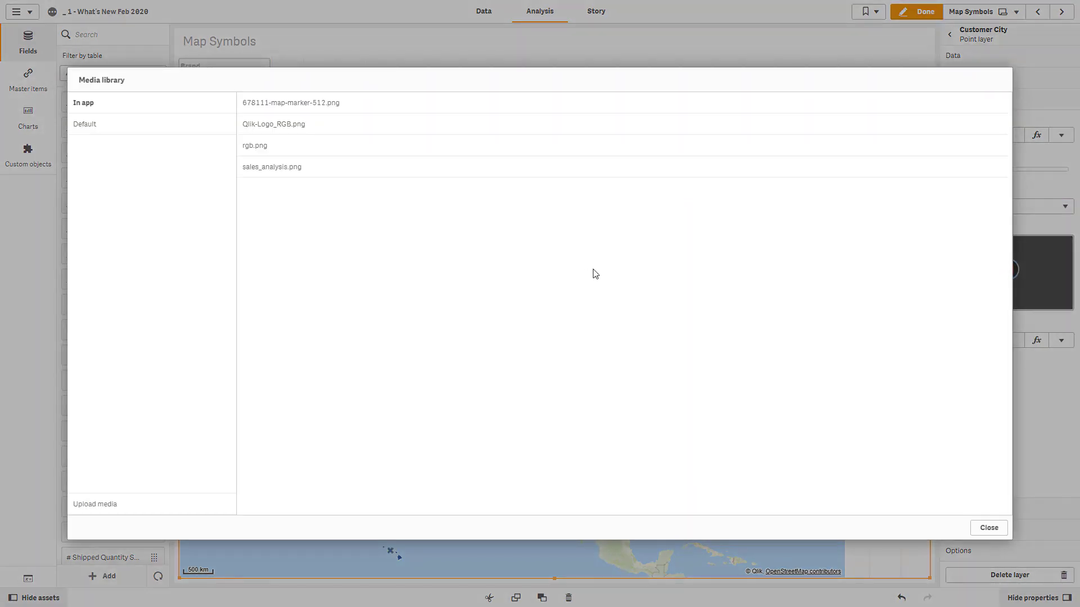
{"action": "left_click", "coordinate": [149, 504]}
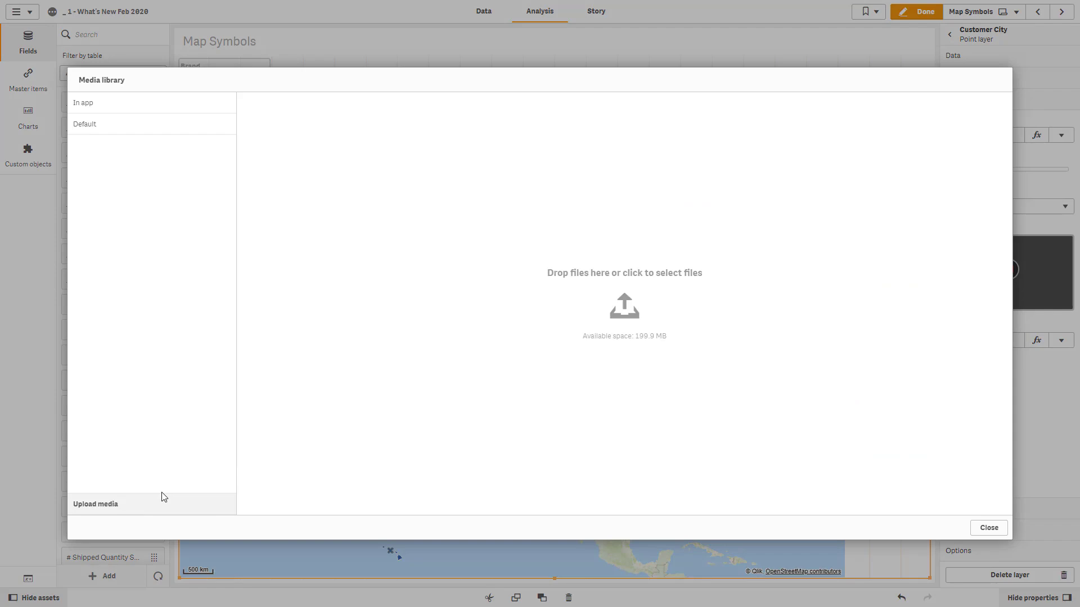
{"action": "left_click", "coordinate": [622, 344]}
{"action": "double_click", "coordinate": [280, 82]}
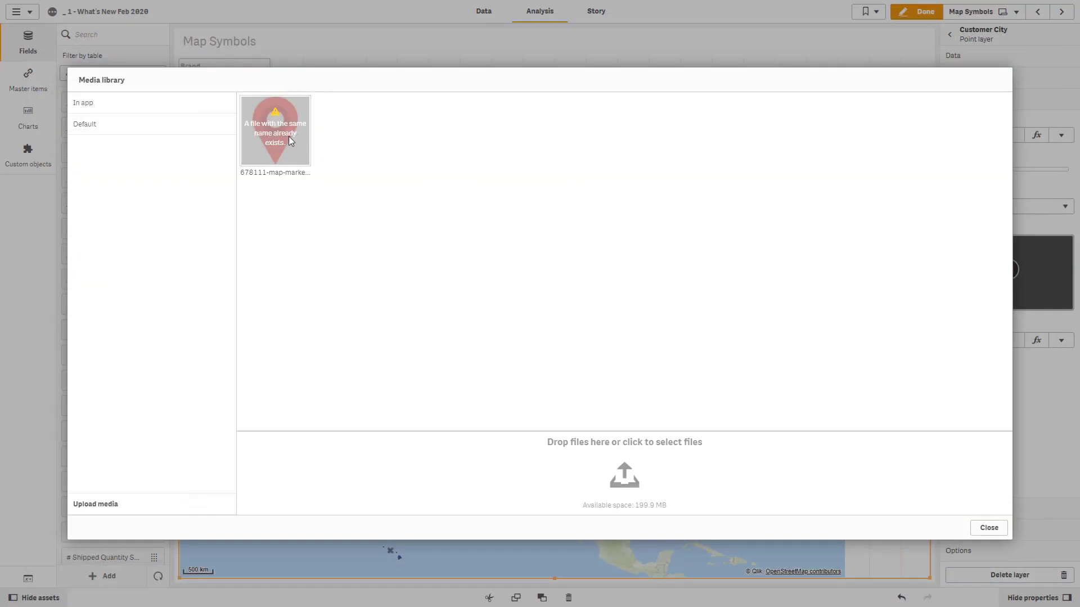
Step: Use the in-app image 678111-map-marker-512.png as the Customer City layer's point symbol
{"action": "left_click", "coordinate": [113, 111]}
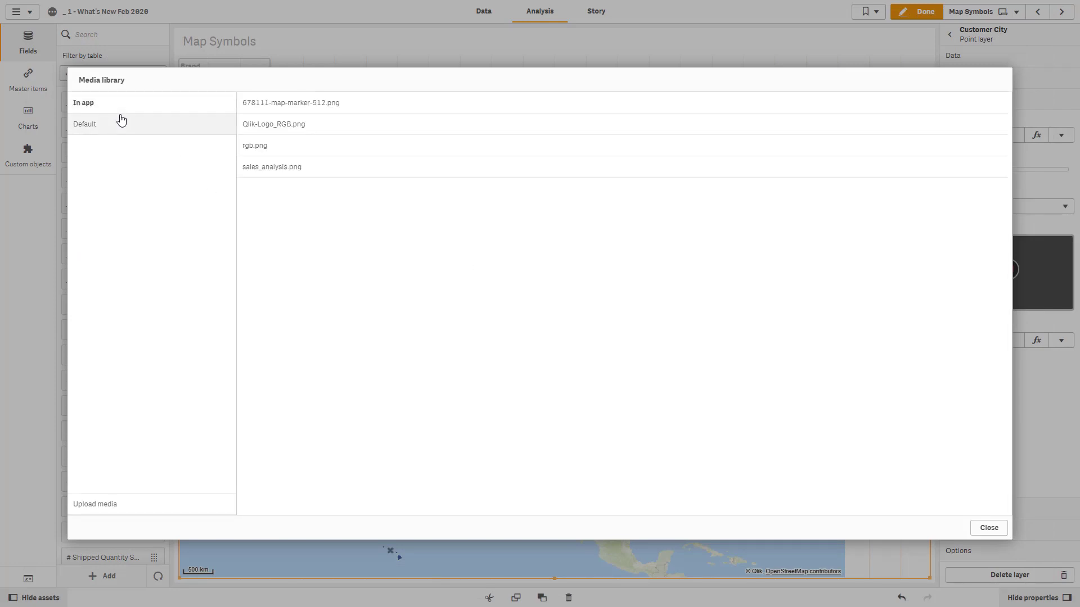
{"action": "left_click", "coordinate": [264, 103]}
{"action": "left_click", "coordinate": [775, 498]}
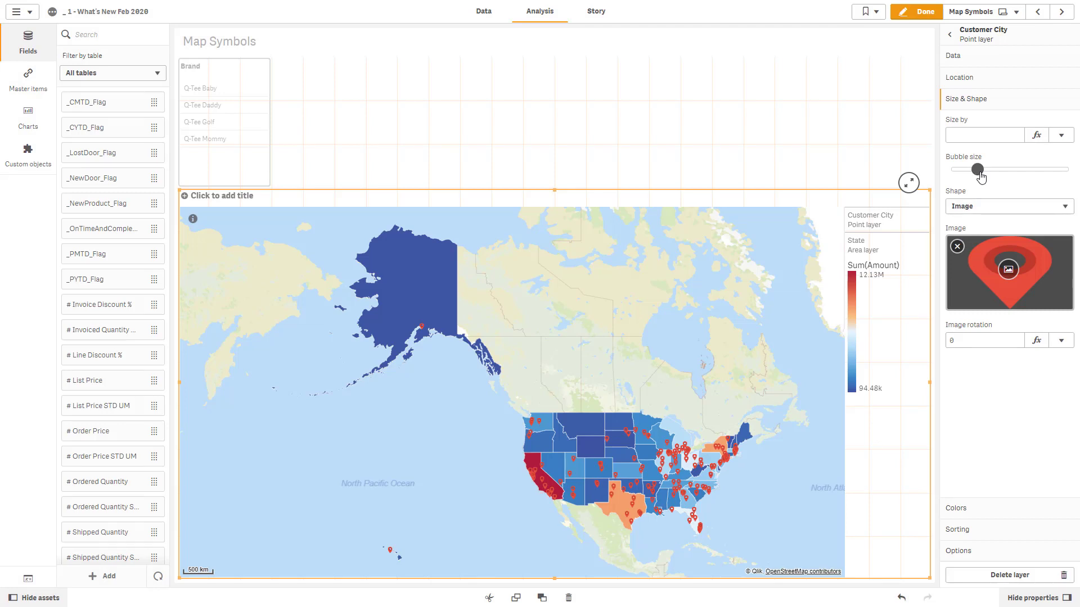
Step: Increase the Customer City layer's bubble size slightly and set its image rotation to 90
{"action": "left_click_drag", "start_coordinate": [978, 171], "coordinate": [994, 178]}
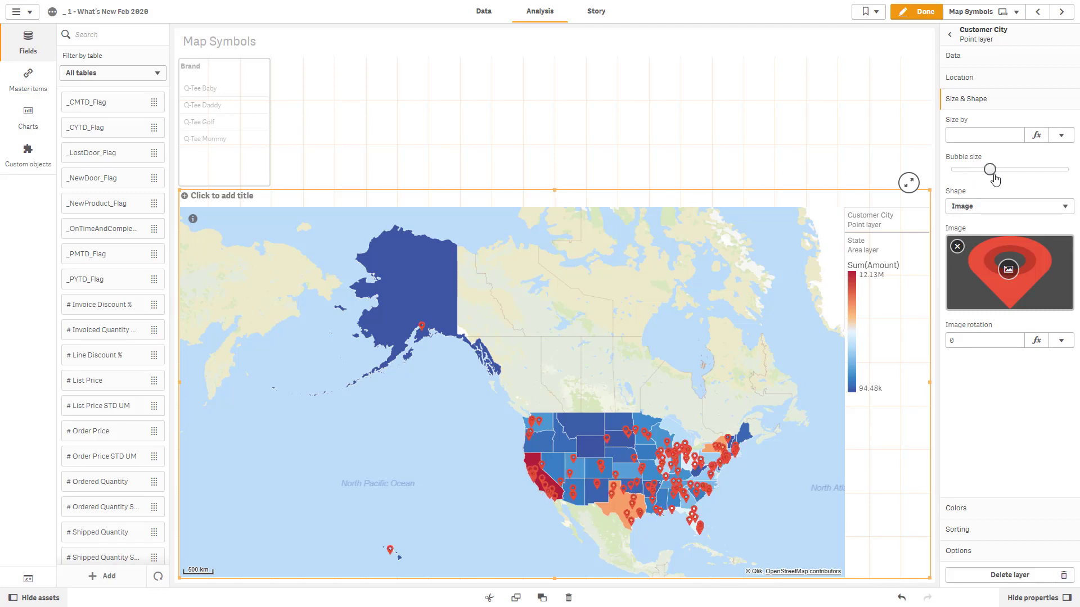
{"action": "left_click", "coordinate": [963, 343]}
{"action": "type", "text": "90"}
{"action": "key", "text": "Return"}
Step: Try an image rotation of 180 on the Customer City markers and return it to 90
{"action": "left_click_drag", "start_coordinate": [976, 340], "coordinate": [940, 345]}
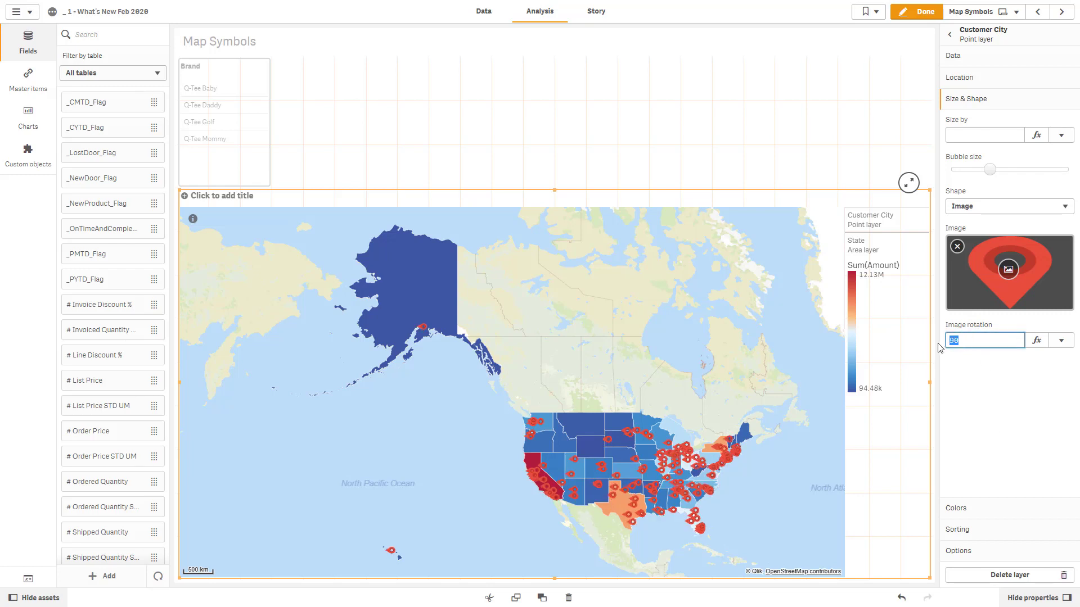
{"action": "type", "text": "180"}
{"action": "key", "text": "Return"}
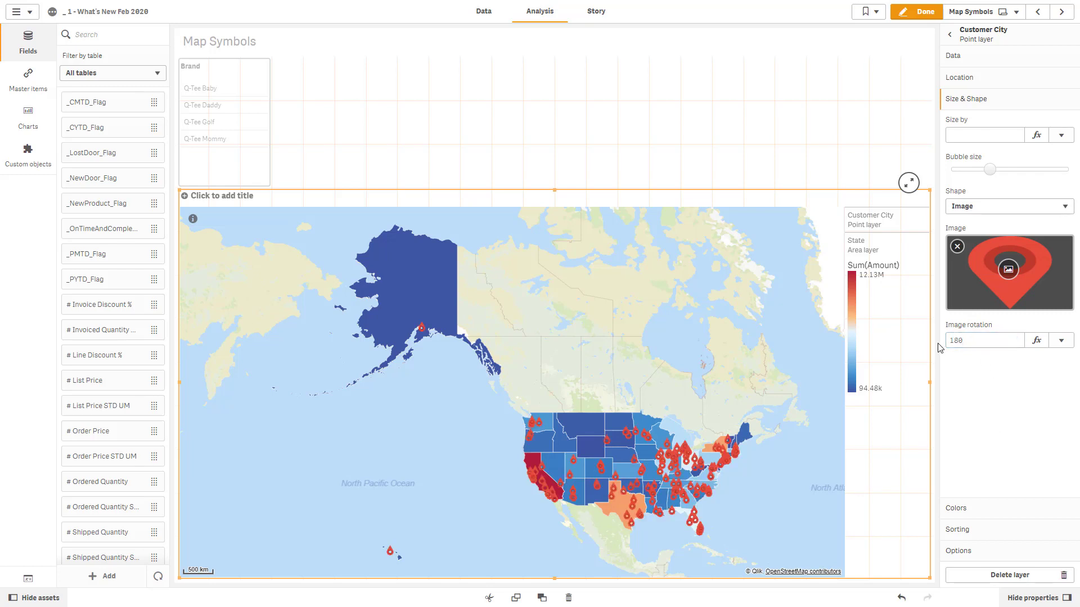
{"action": "left_click_drag", "start_coordinate": [976, 339], "coordinate": [919, 359]}
{"action": "type", "text": "90"}
{"action": "key", "text": "Return"}
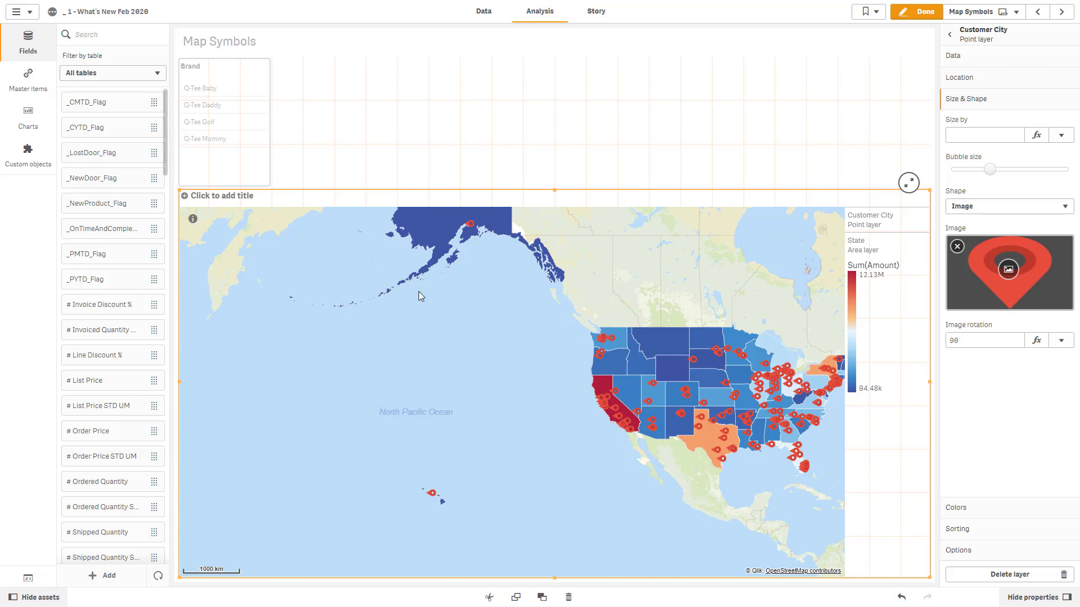
Step: Review the Demonstration Agenda in the story and return to the map on the Map Symbols sheet
{"action": "left_click", "coordinate": [597, 19]}
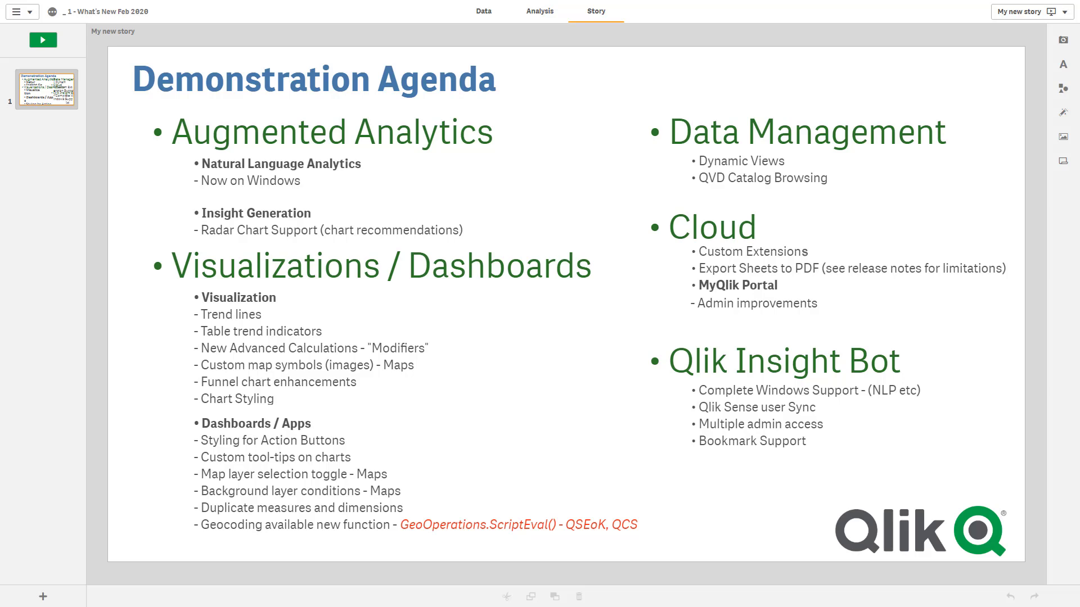
{"action": "left_click", "coordinate": [541, 12]}
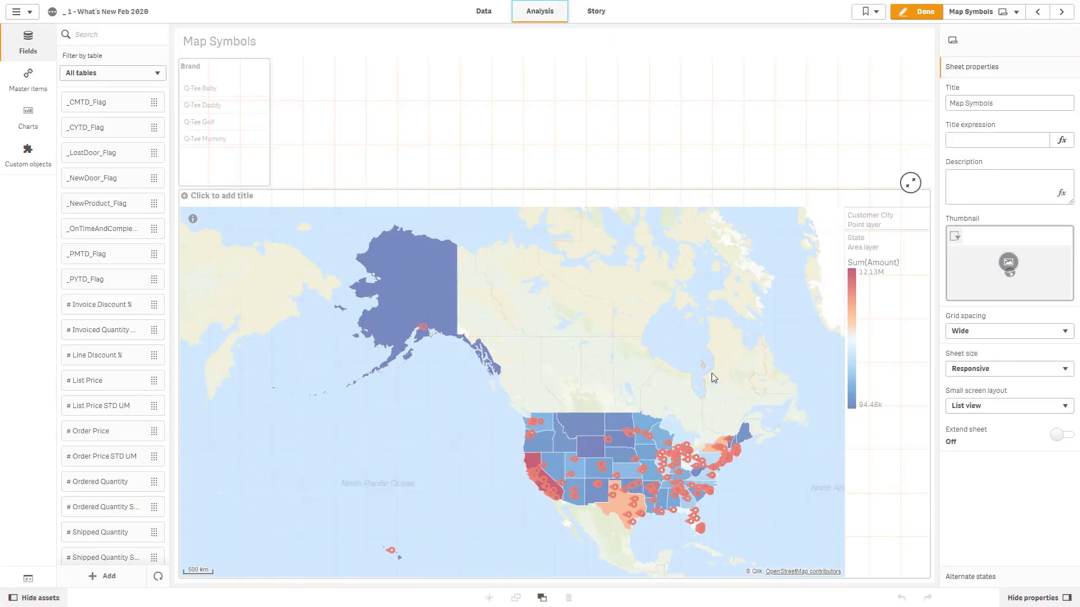
{"action": "left_click", "coordinate": [744, 381]}
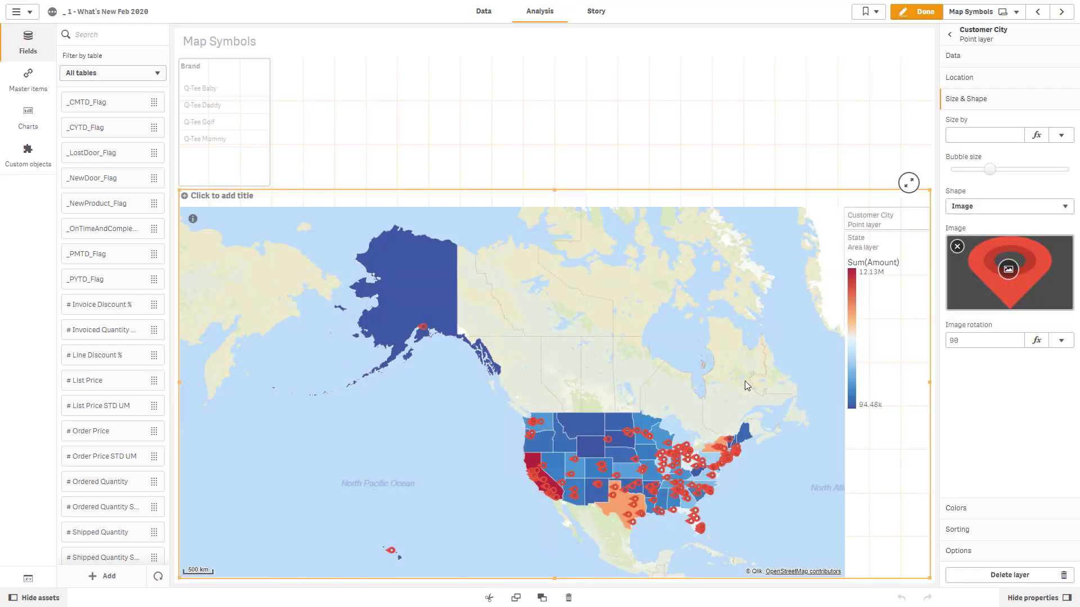
Step: Finish editing the sheet and select the Saint Paul and Ferney markers on the map
{"action": "left_click", "coordinate": [914, 12]}
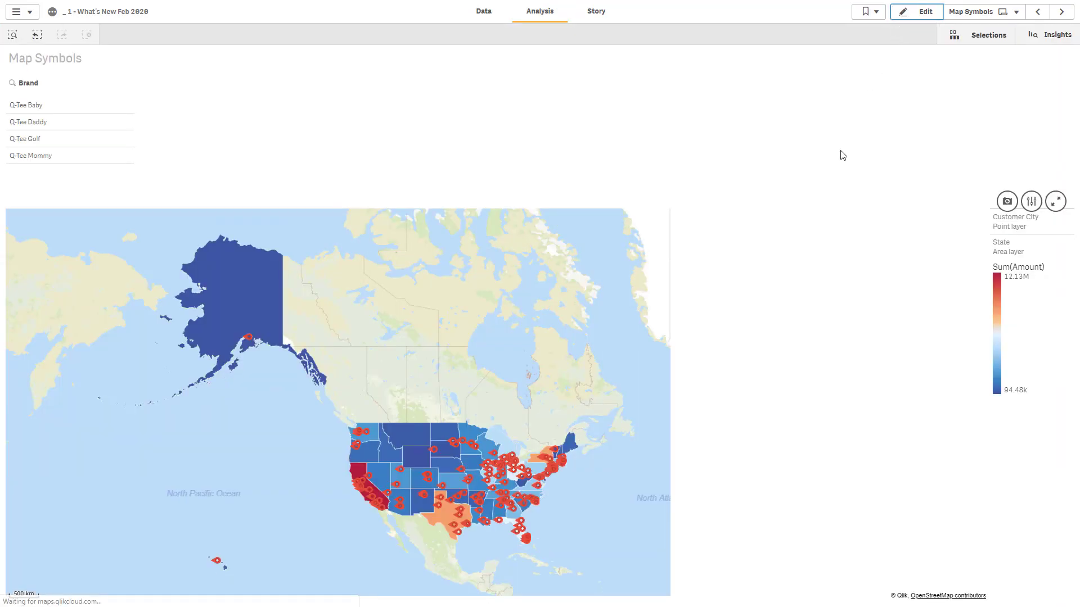
{"action": "scroll", "coordinate": [668, 489], "scroll_direction": "up", "scroll_amount": 4}
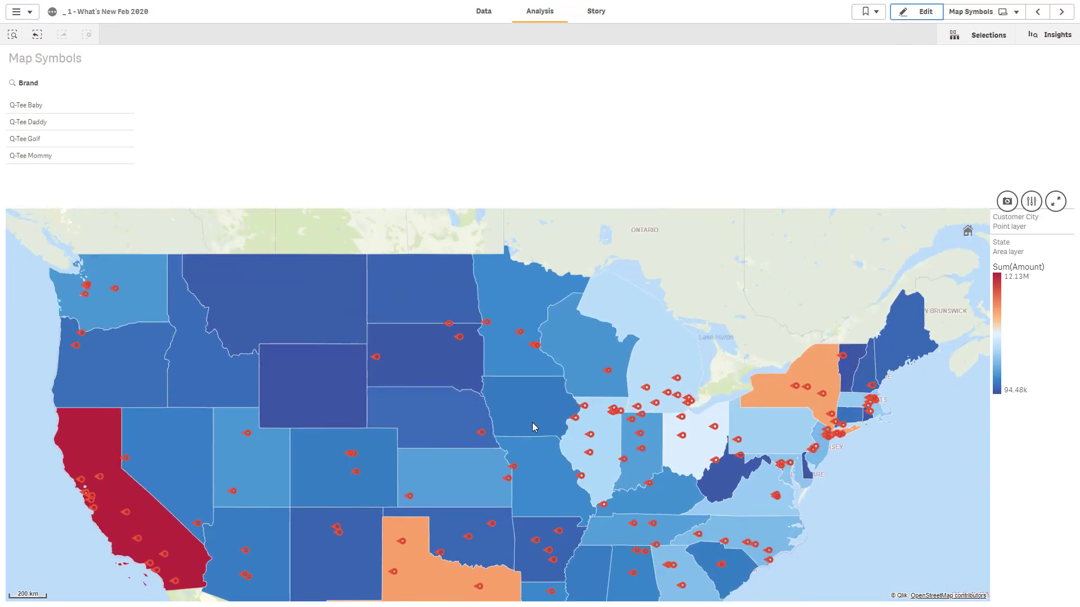
{"action": "left_click", "coordinate": [522, 416]}
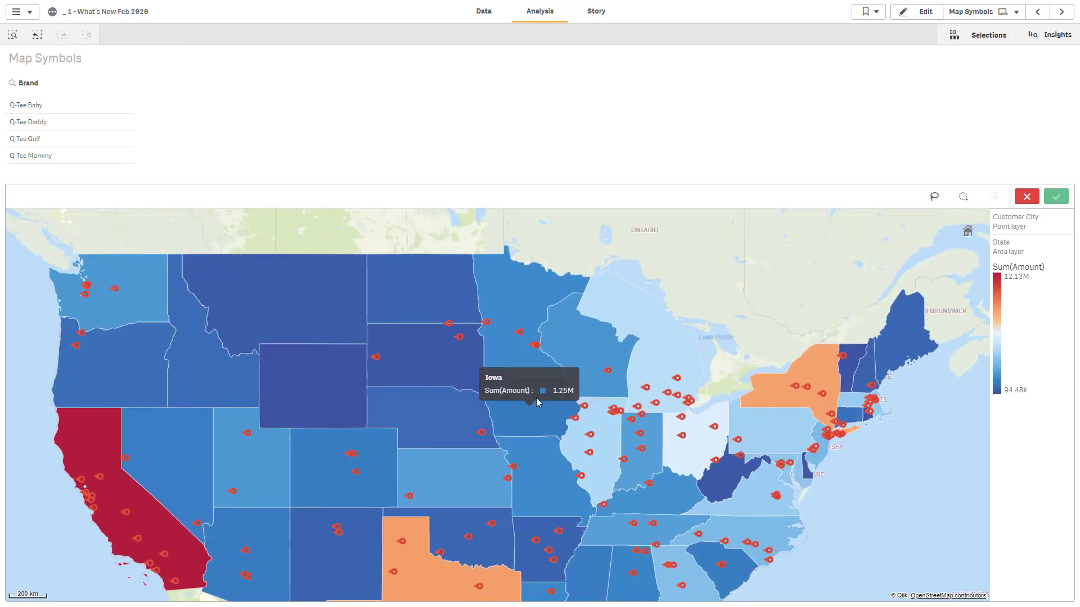
{"action": "left_click", "coordinate": [535, 347]}
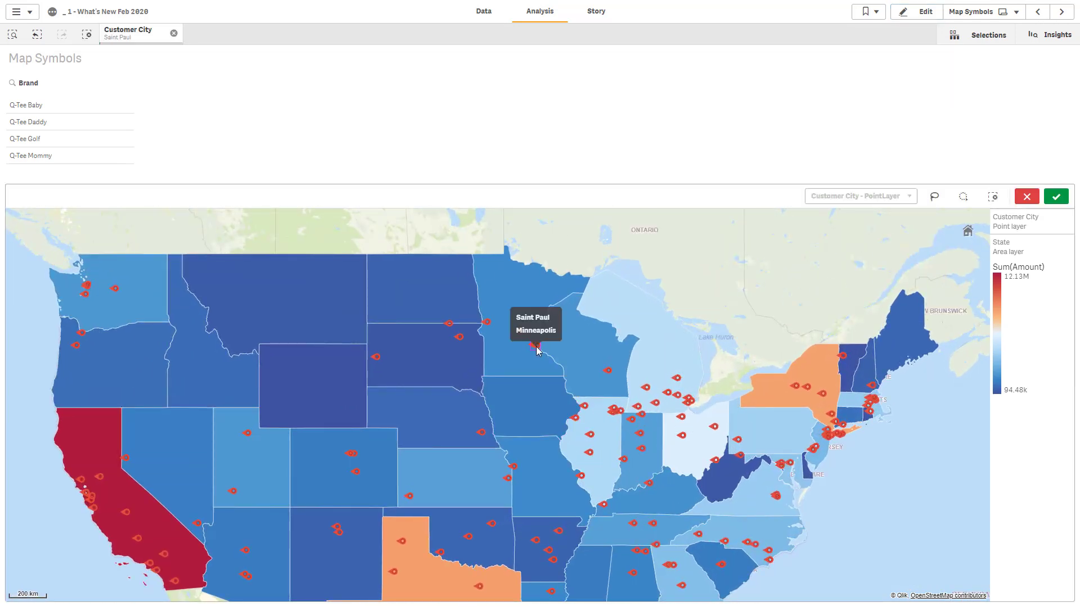
{"action": "left_click", "coordinate": [459, 340]}
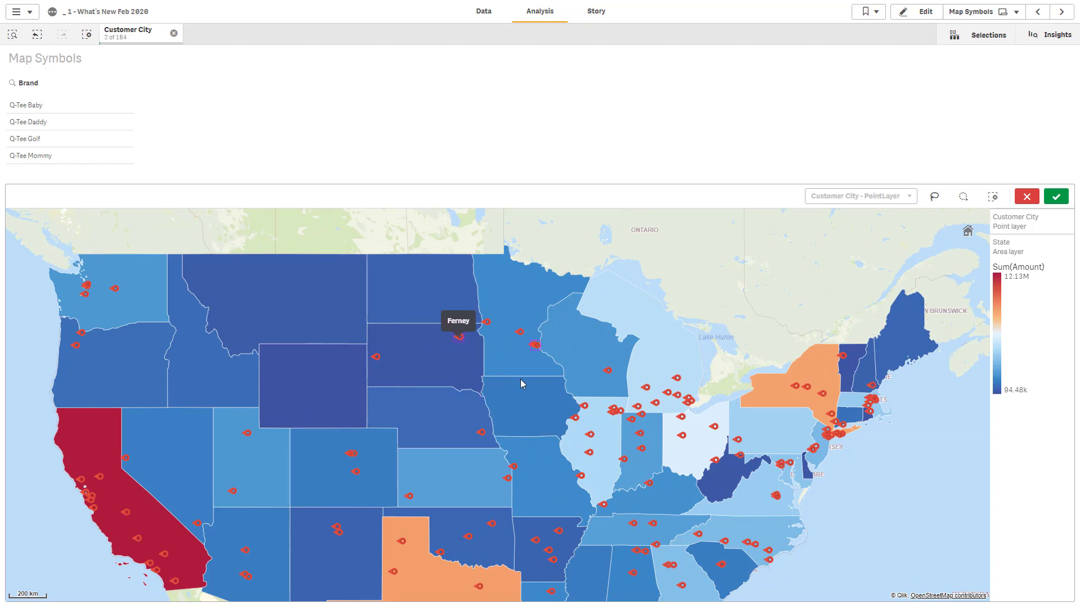
Step: Clear the Customer City selection in the sheet's analysis view
{"action": "left_click", "coordinate": [916, 12]}
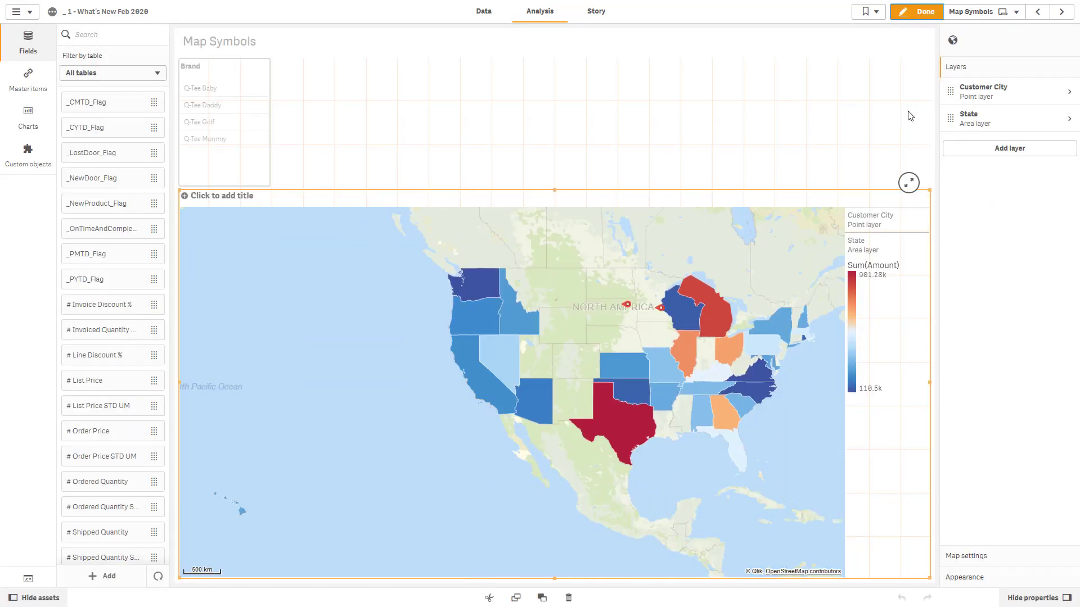
{"action": "left_click", "coordinate": [917, 12]}
{"action": "left_click", "coordinate": [174, 33]}
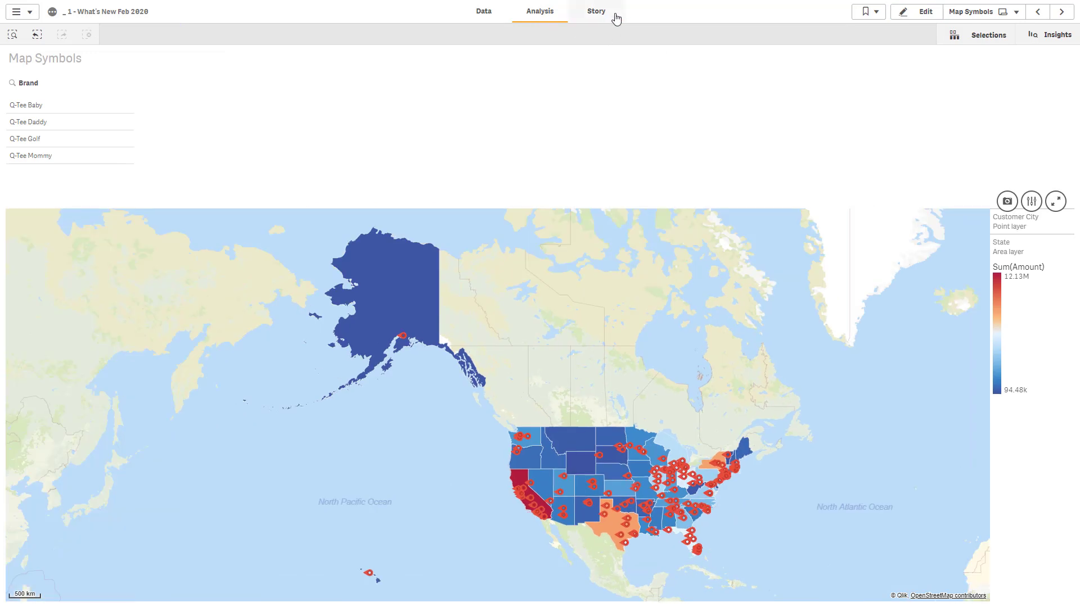
Step: Disable selections for the map's State area layer and finish editing the sheet
{"action": "left_click", "coordinate": [915, 13]}
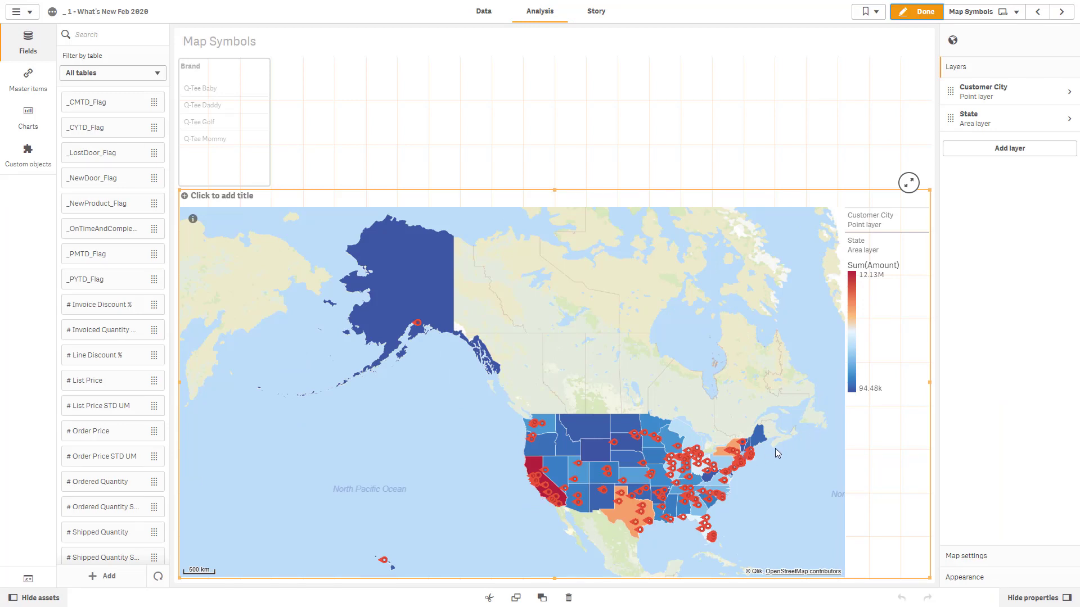
{"action": "left_click", "coordinate": [985, 131]}
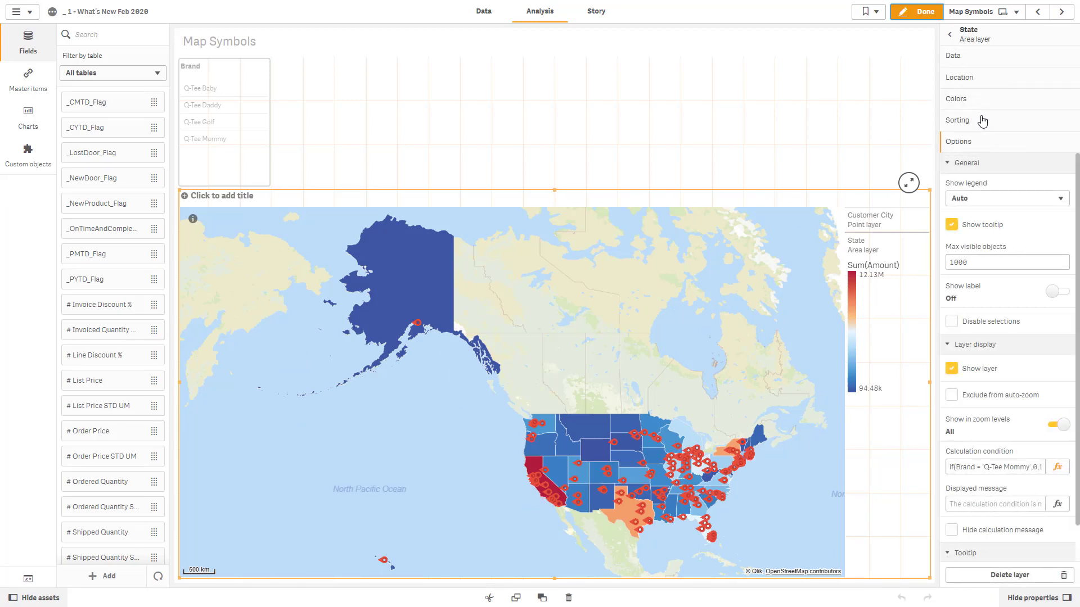
{"action": "left_click", "coordinate": [953, 322]}
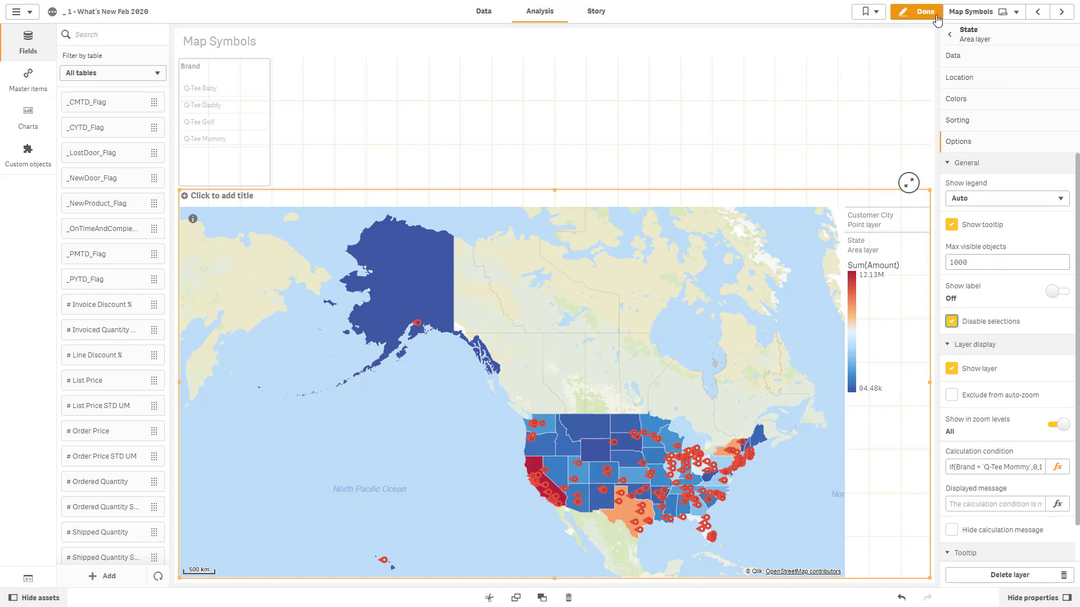
{"action": "left_click", "coordinate": [917, 11]}
Step: Test point selection by picking Sturgis, Ferney and neighbouring city markers on the map, and clear the Customer City selection
{"action": "scroll", "coordinate": [642, 434], "scroll_direction": "up", "scroll_amount": 5}
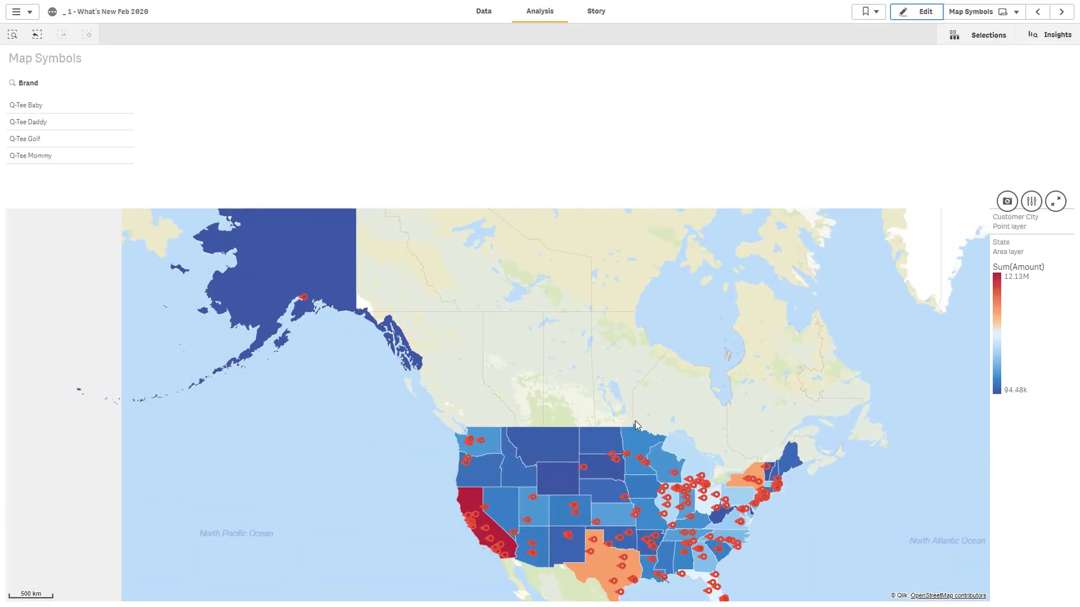
{"action": "left_click", "coordinate": [585, 467]}
{"action": "left_click_drag", "start_coordinate": [497, 463], "coordinate": [470, 452]}
{"action": "left_click", "coordinate": [496, 499]}
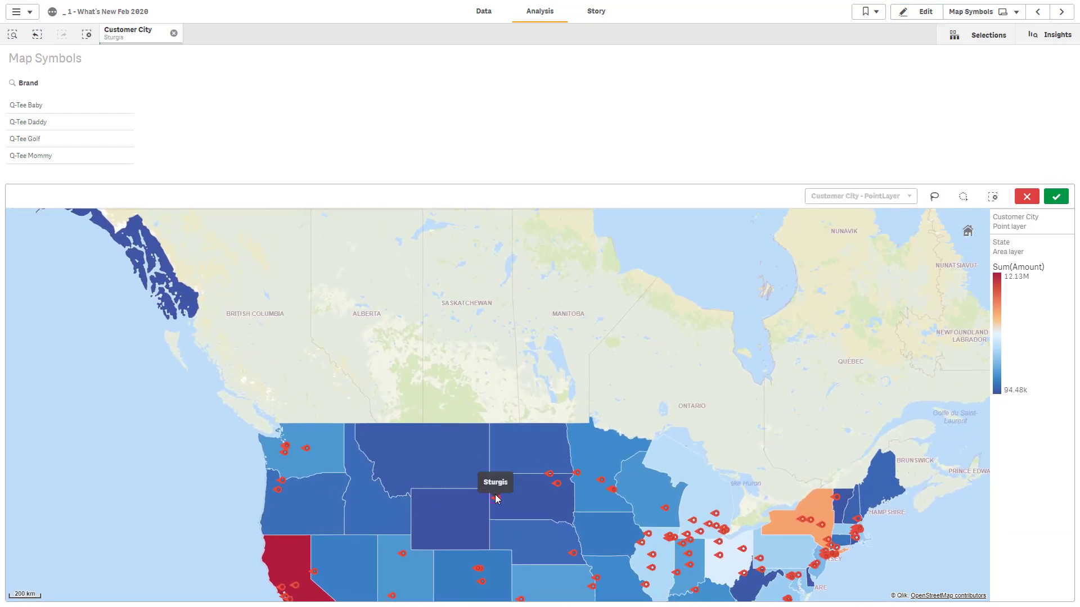
{"action": "left_click", "coordinate": [557, 482]}
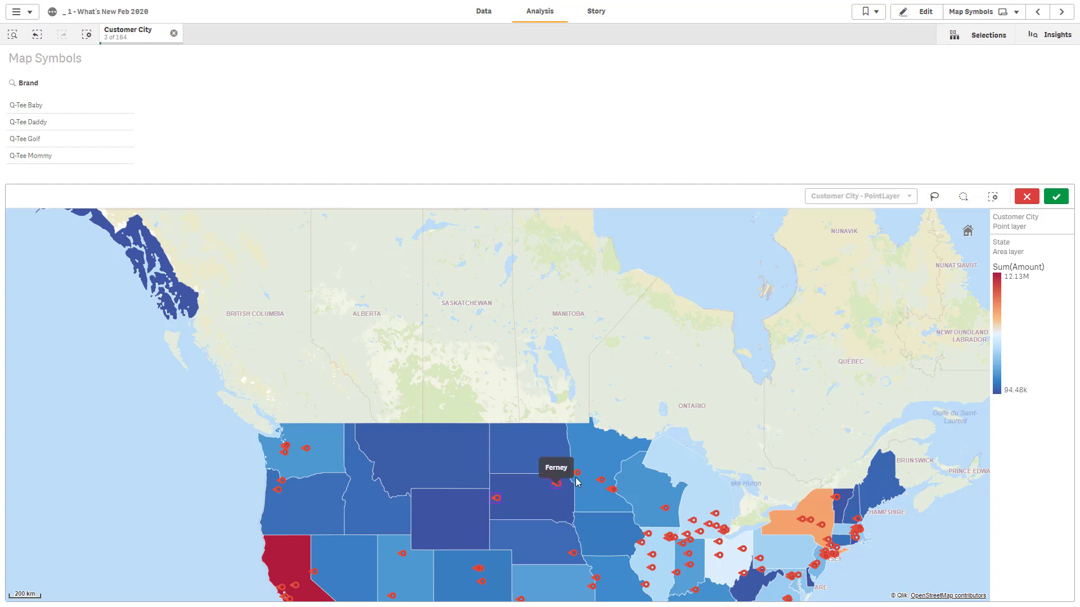
{"action": "left_click", "coordinate": [577, 473]}
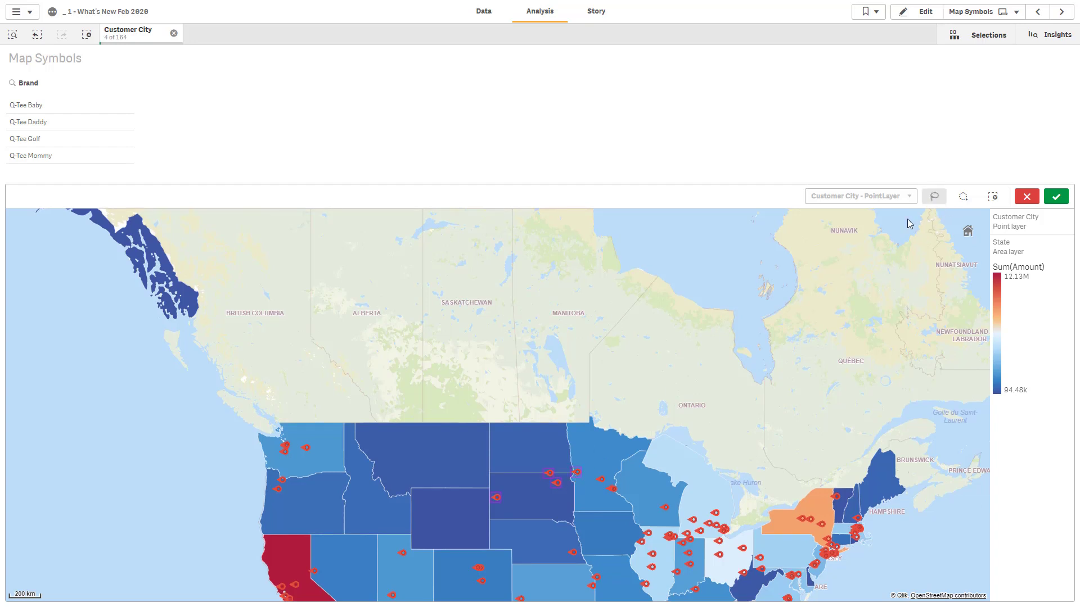
{"action": "mouse_move", "coordinate": [663, 431]}
{"action": "left_mouse_down"}
{"action": "mouse_move", "coordinate": [591, 392]}
{"action": "mouse_move", "coordinate": [473, 418]}
{"action": "mouse_move", "coordinate": [557, 391]}
{"action": "left_mouse_up"}
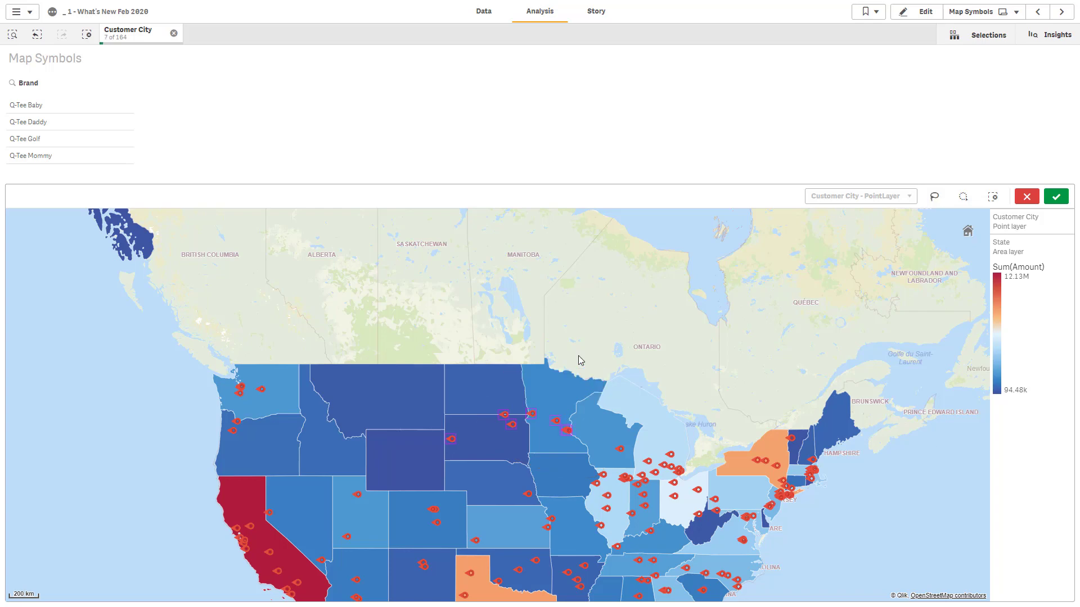
{"action": "left_click", "coordinate": [174, 33]}
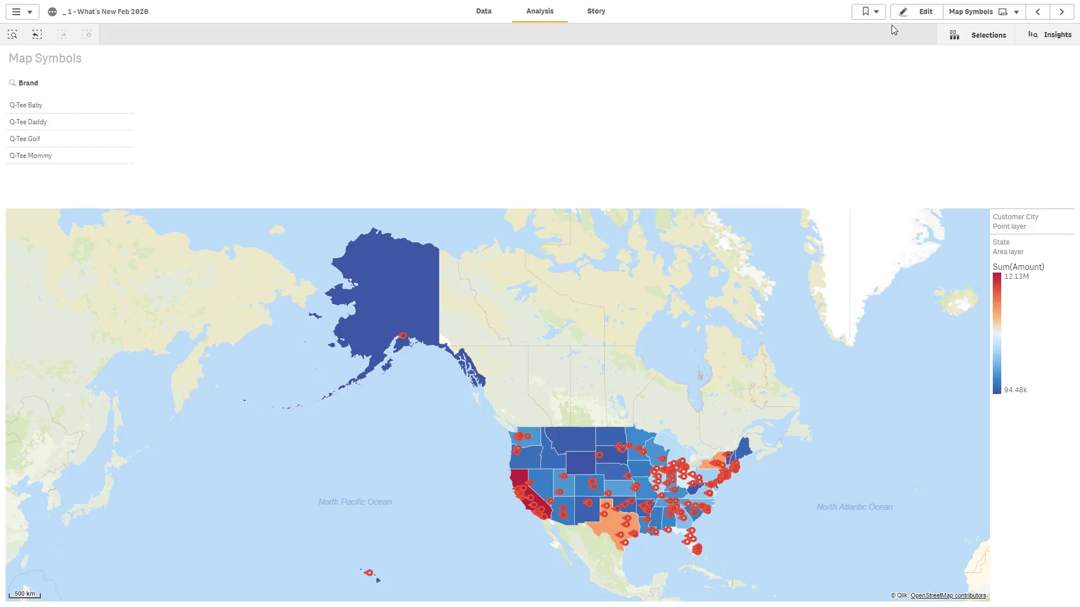
Step: Review the State area layer's calculation condition if(Brand = 'Q-Tee Mommy',0,1) in the expression editor and apply it
{"action": "left_click", "coordinate": [910, 12]}
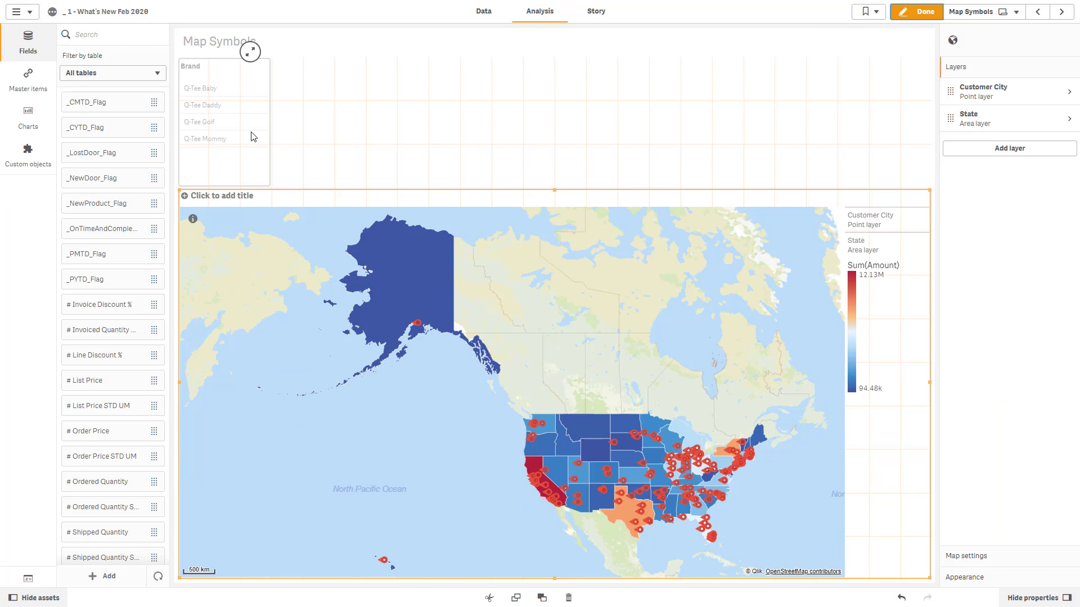
{"action": "left_click", "coordinate": [253, 137]}
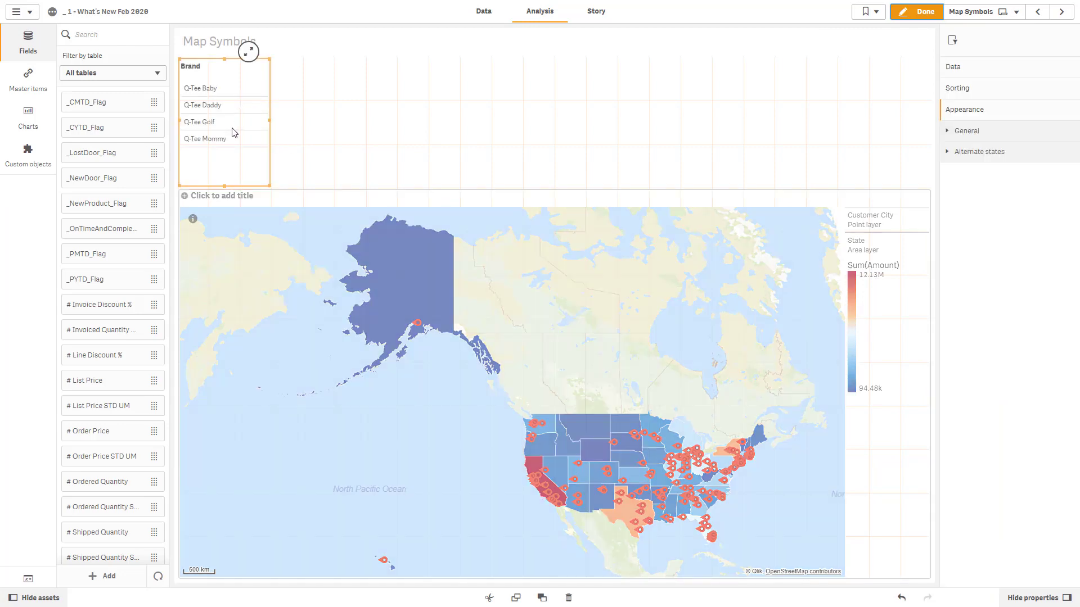
{"action": "left_click", "coordinate": [612, 426]}
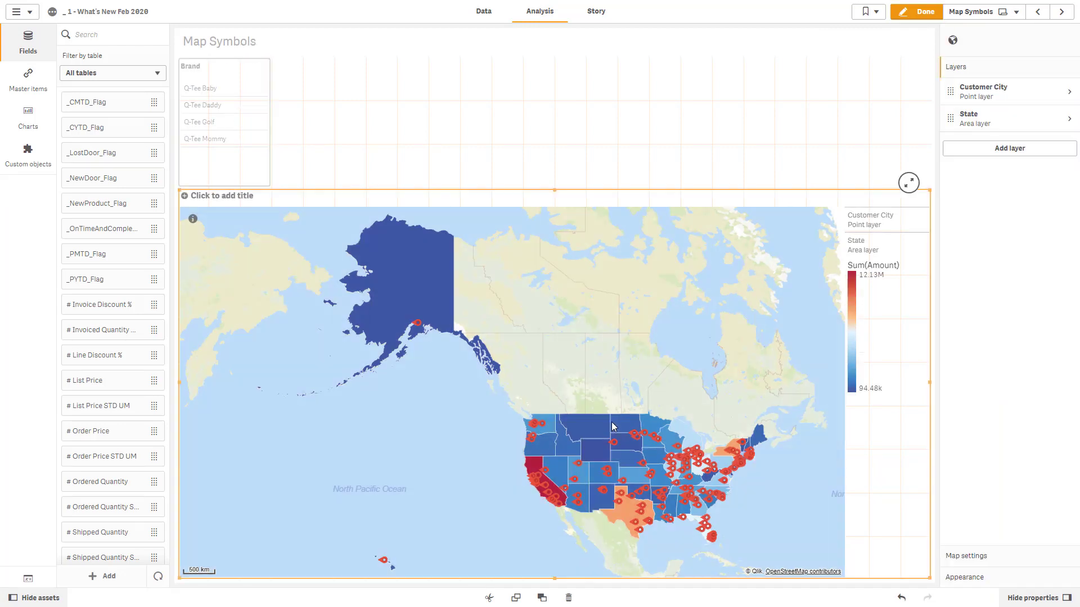
{"action": "left_click", "coordinate": [971, 126]}
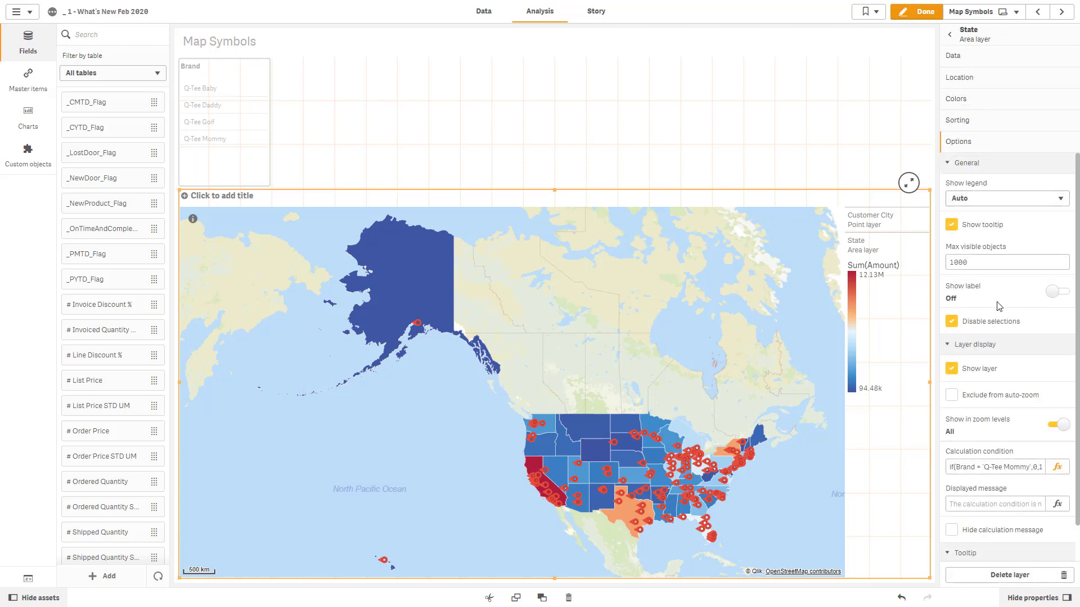
{"action": "scroll", "coordinate": [984, 402], "scroll_direction": "down", "scroll_amount": 1}
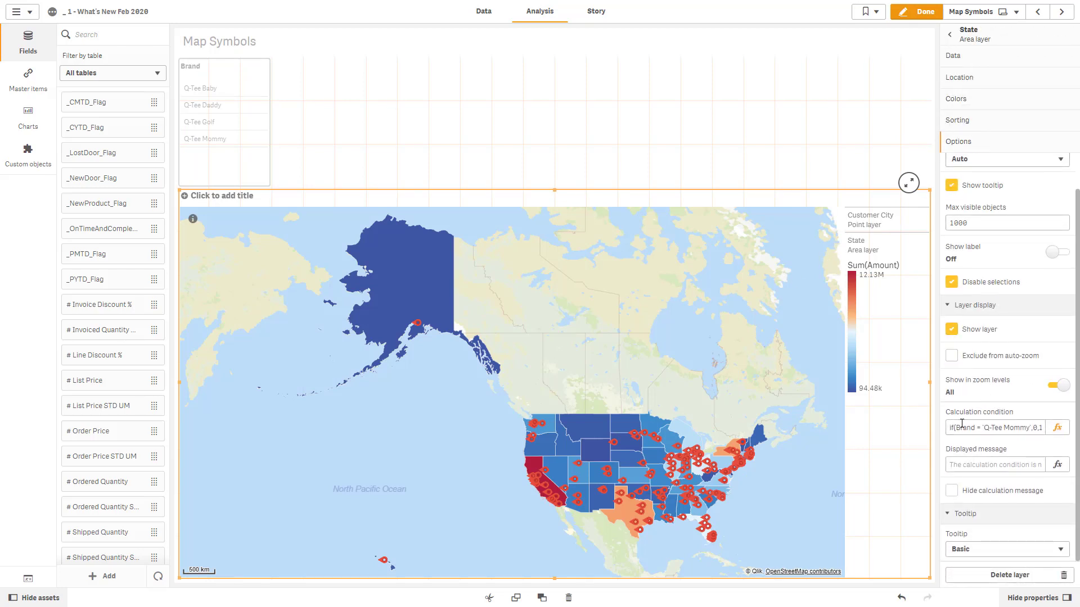
{"action": "left_click", "coordinate": [1056, 428]}
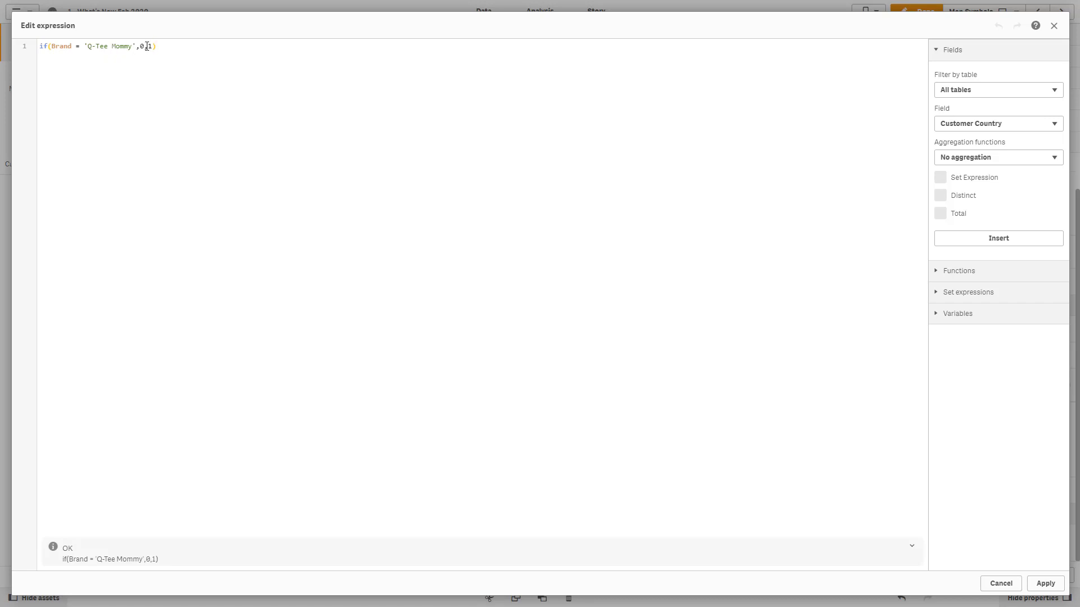
{"action": "left_click", "coordinate": [1046, 583]}
Step: Finish editing and toggle the Q-Tee Mommy brand selection to test the State layer's calculation condition
{"action": "left_click", "coordinate": [916, 11]}
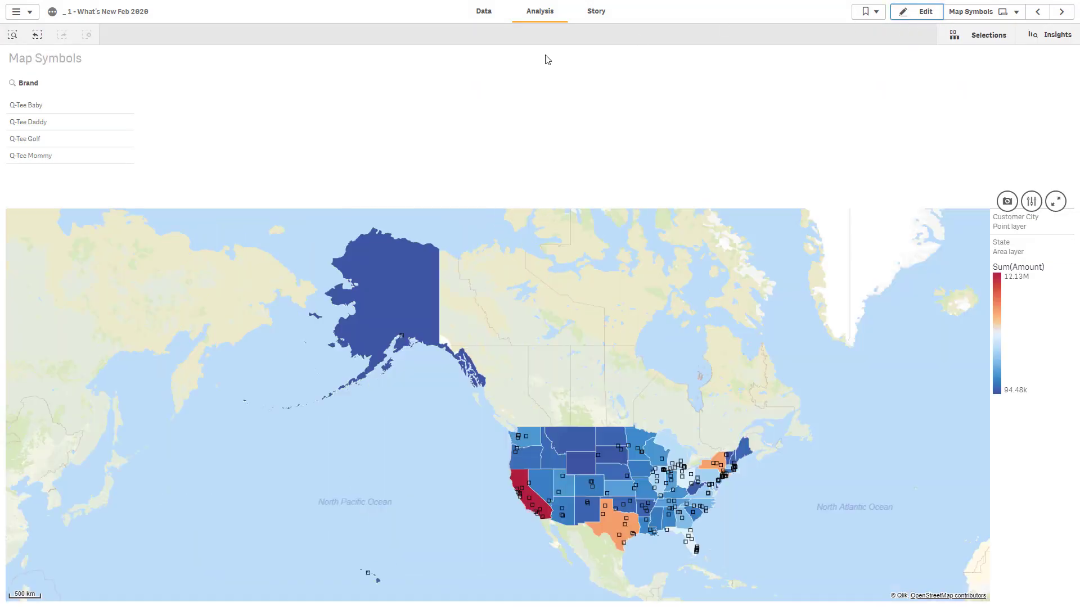
{"action": "left_click", "coordinate": [42, 160]}
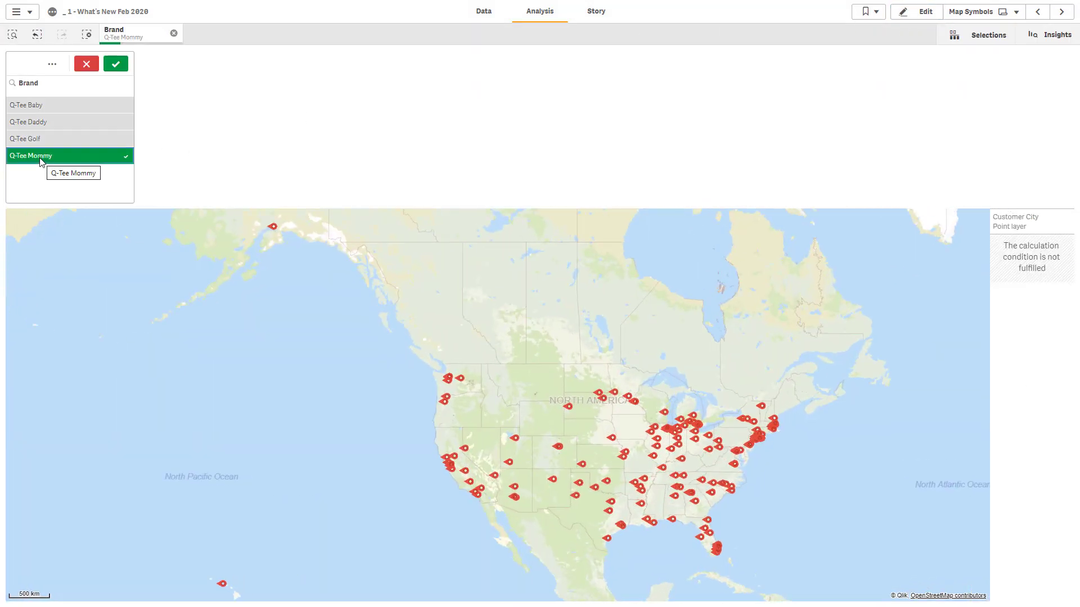
{"action": "left_click", "coordinate": [42, 160]}
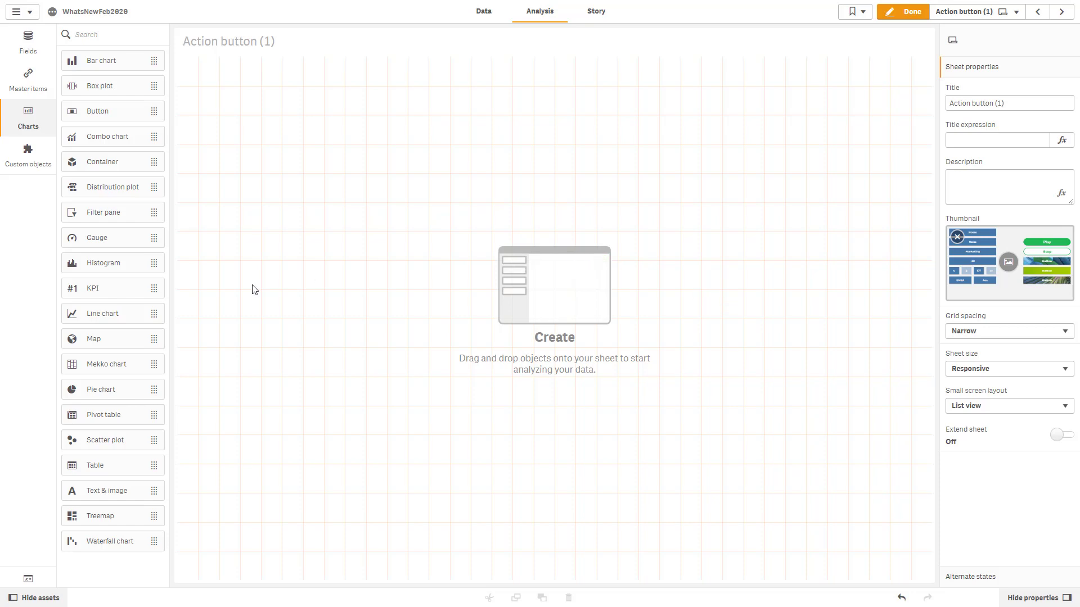
Step: Add a Qlik Dashboard bundle navigation button to the Action button (1) sheet and show its actions and navigation settings
{"action": "left_click", "coordinate": [35, 161]}
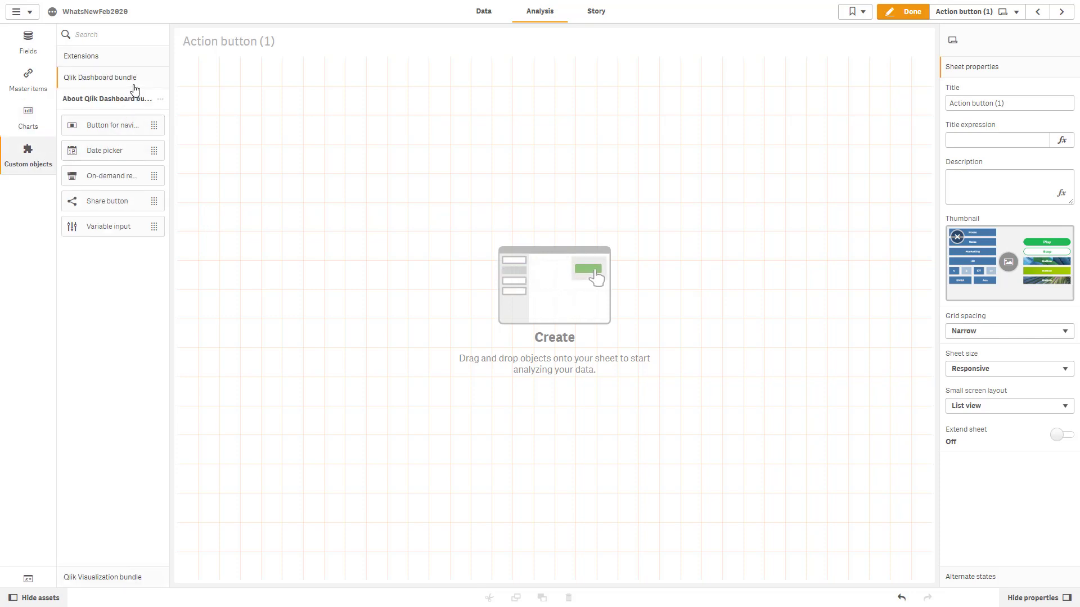
{"action": "left_click_drag", "start_coordinate": [125, 125], "coordinate": [281, 141]}
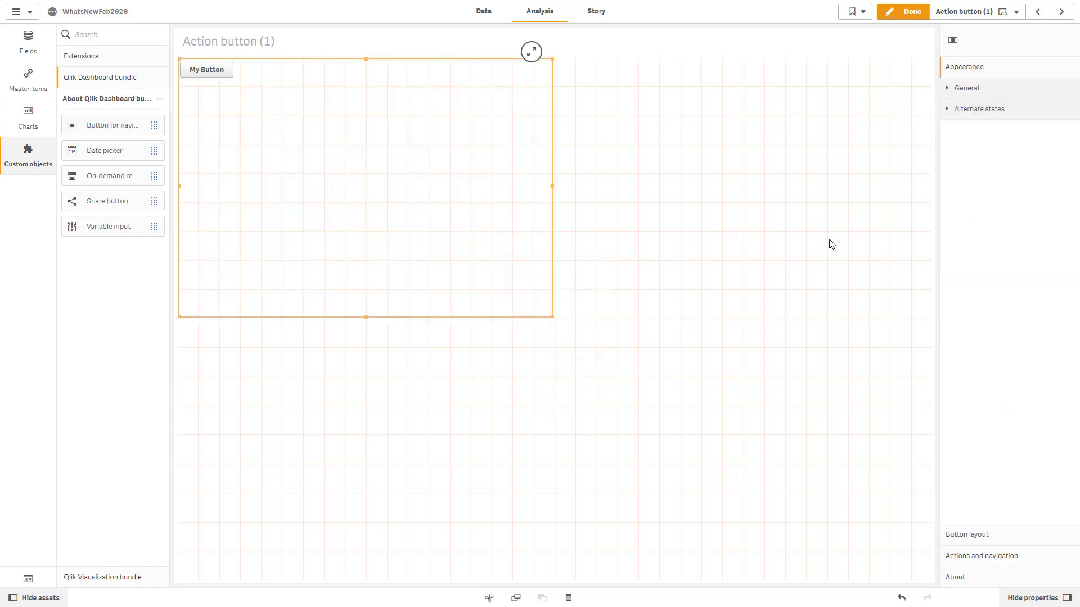
{"action": "left_click", "coordinate": [978, 557]}
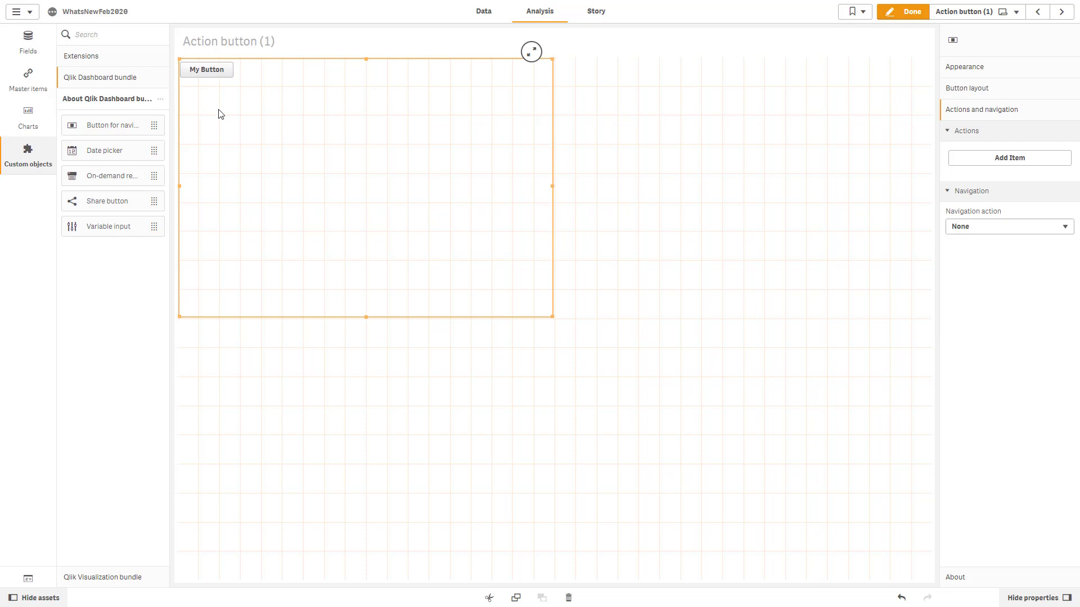
Step: Replace the Dashboard bundle button on the Action button (1) sheet with the native Button chart object
{"action": "left_click", "coordinate": [38, 119]}
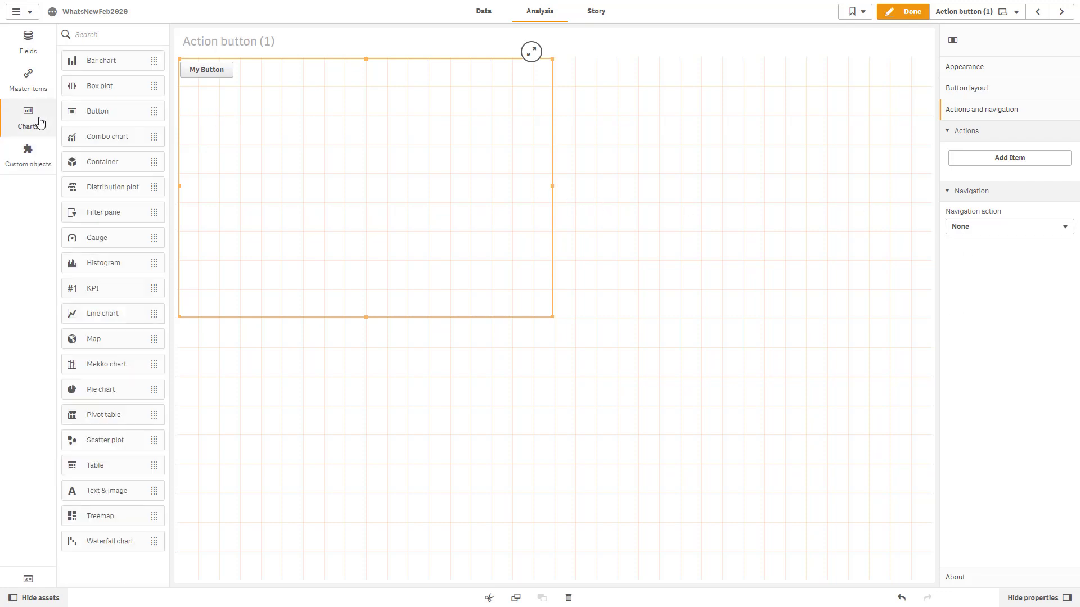
{"action": "right_click", "coordinate": [312, 159]}
{"action": "left_click", "coordinate": [341, 232]}
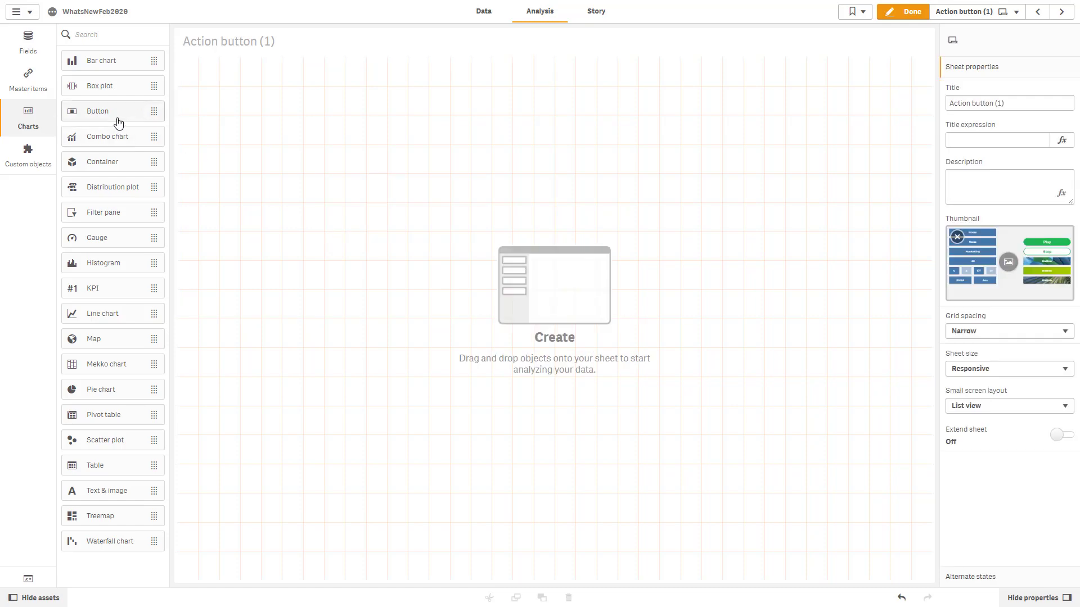
{"action": "left_click_drag", "start_coordinate": [119, 115], "coordinate": [242, 151]}
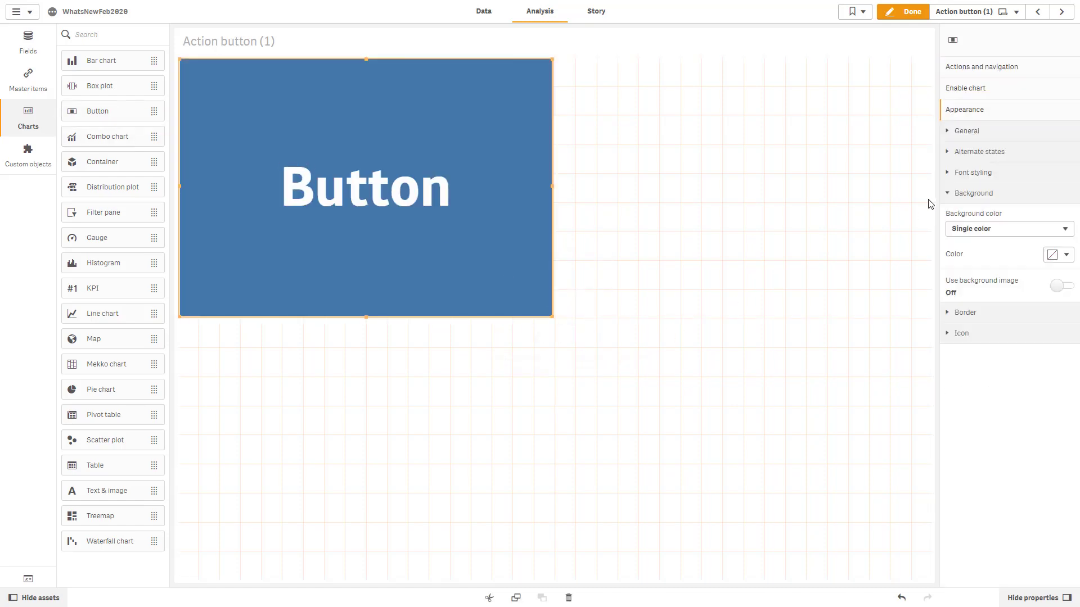
Step: Review the new button's font styling and background options and add an empty action to it
{"action": "left_click", "coordinate": [984, 175]}
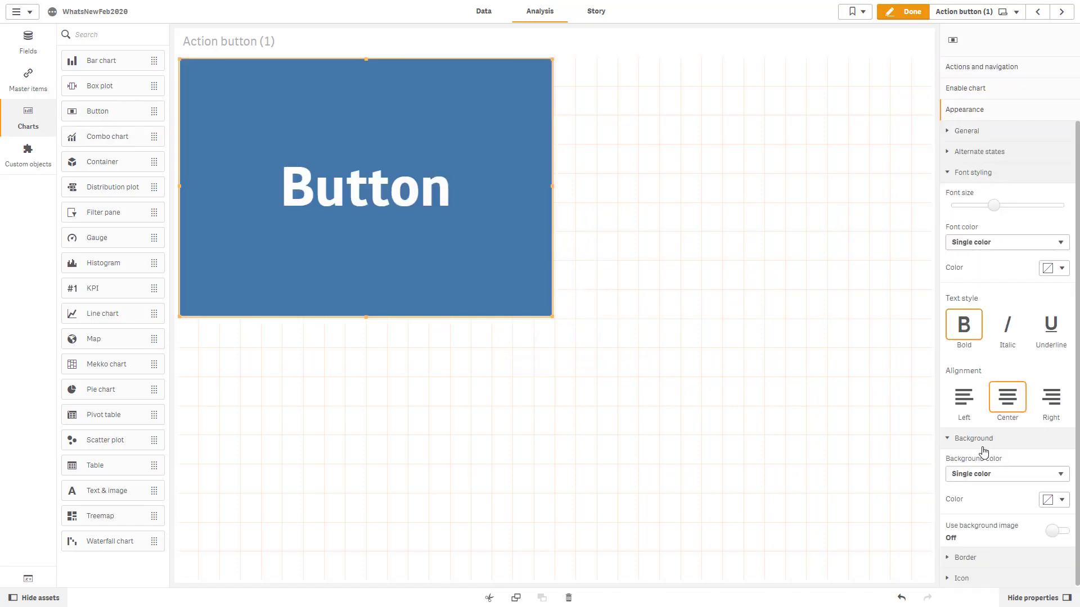
{"action": "scroll", "coordinate": [982, 447], "scroll_direction": "down", "scroll_amount": 1}
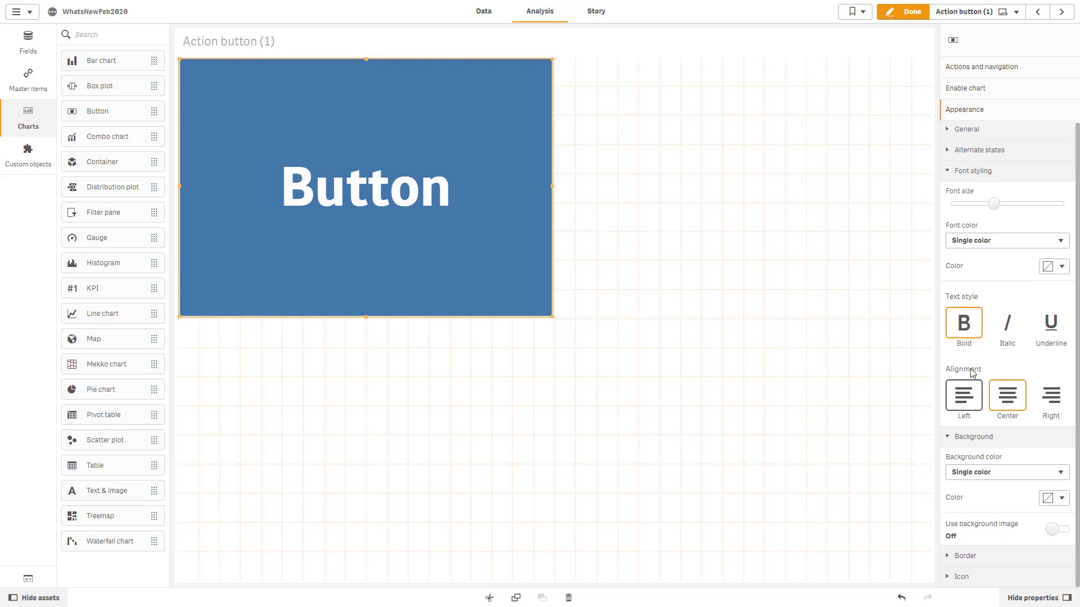
{"action": "left_click", "coordinate": [981, 69]}
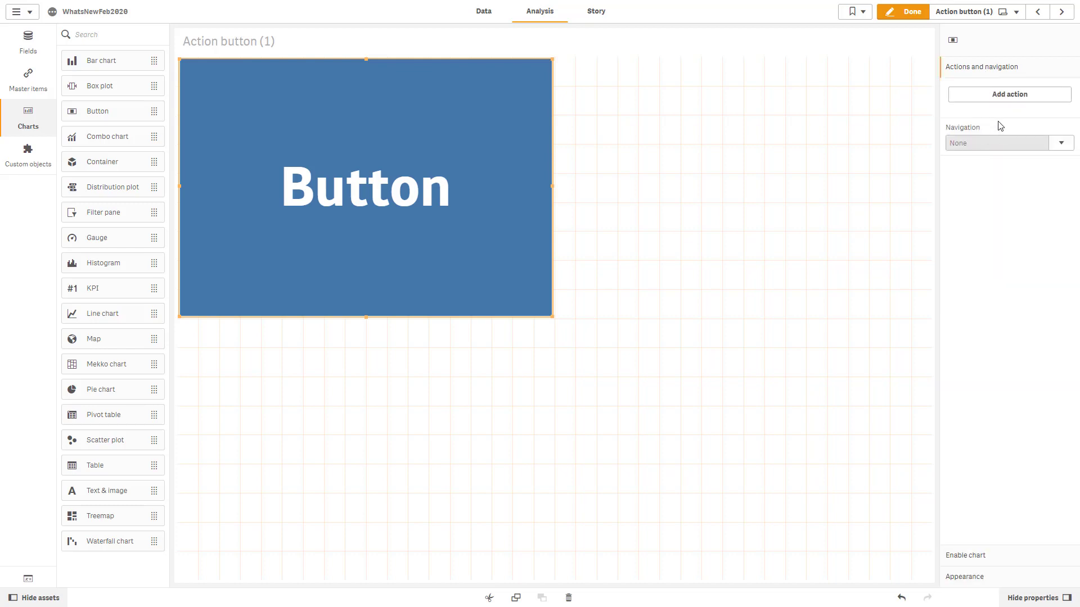
{"action": "left_click", "coordinate": [1002, 96]}
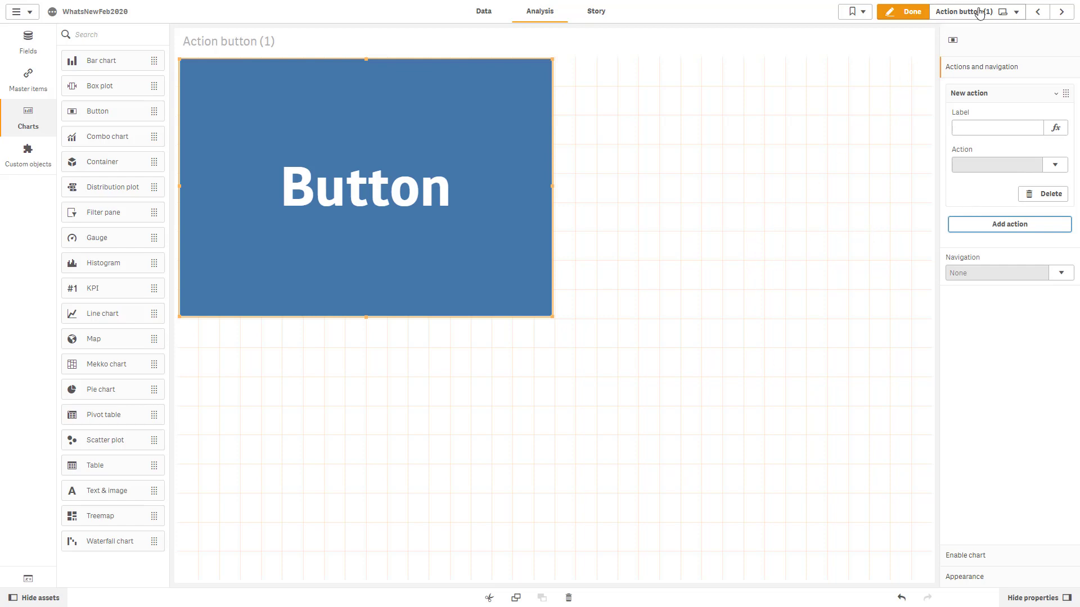
Step: Open the Action button sheet outside edit mode and switch the currency buttons between € and $, ending on €
{"action": "left_click", "coordinate": [1058, 14]}
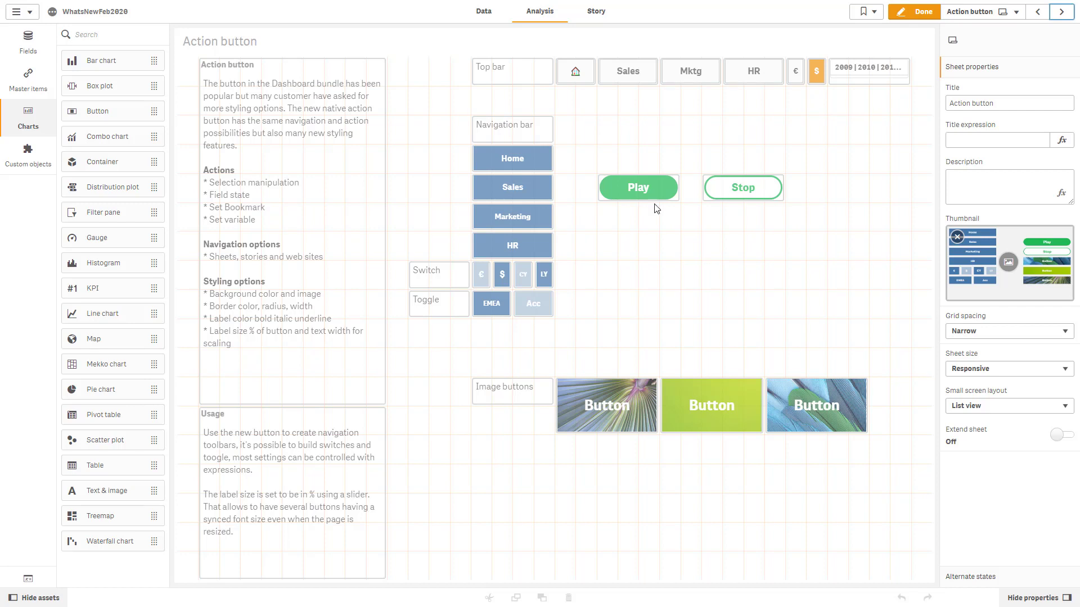
{"action": "left_click", "coordinate": [896, 14]}
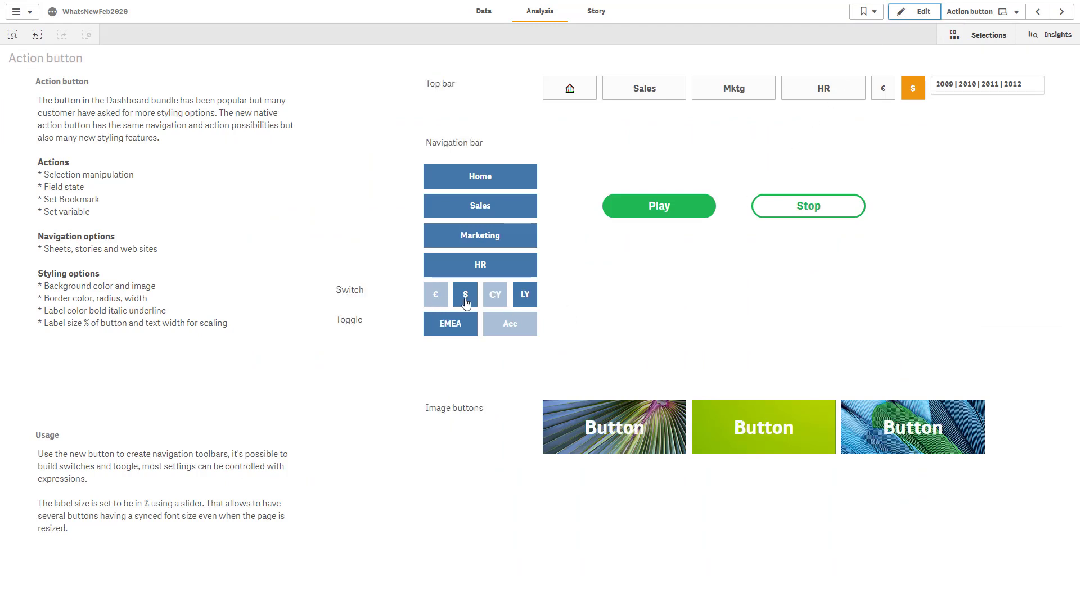
{"action": "left_click", "coordinate": [443, 303]}
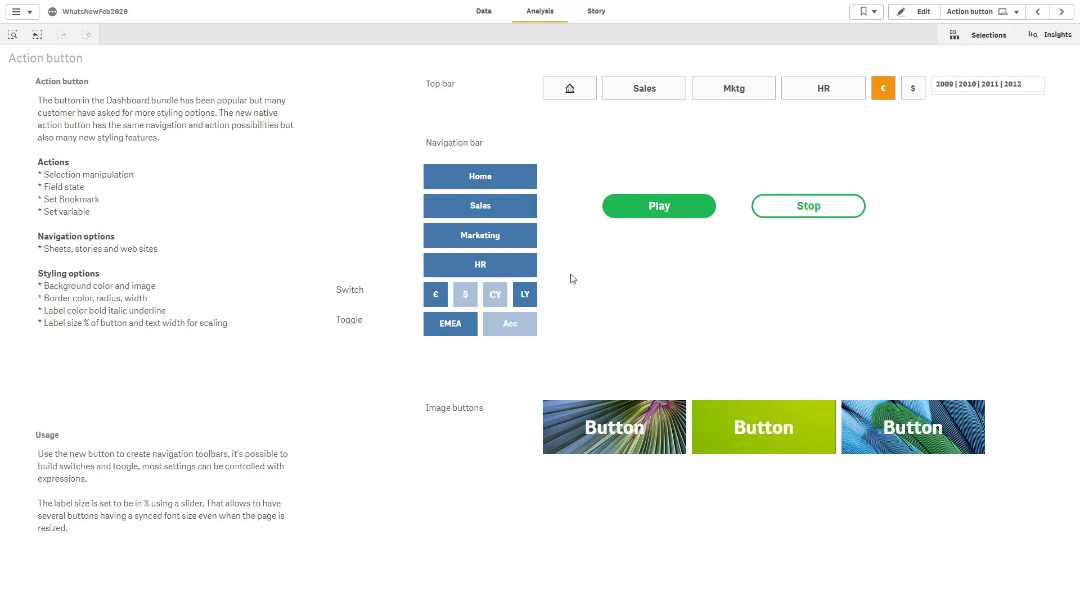
{"action": "left_click", "coordinate": [470, 299]}
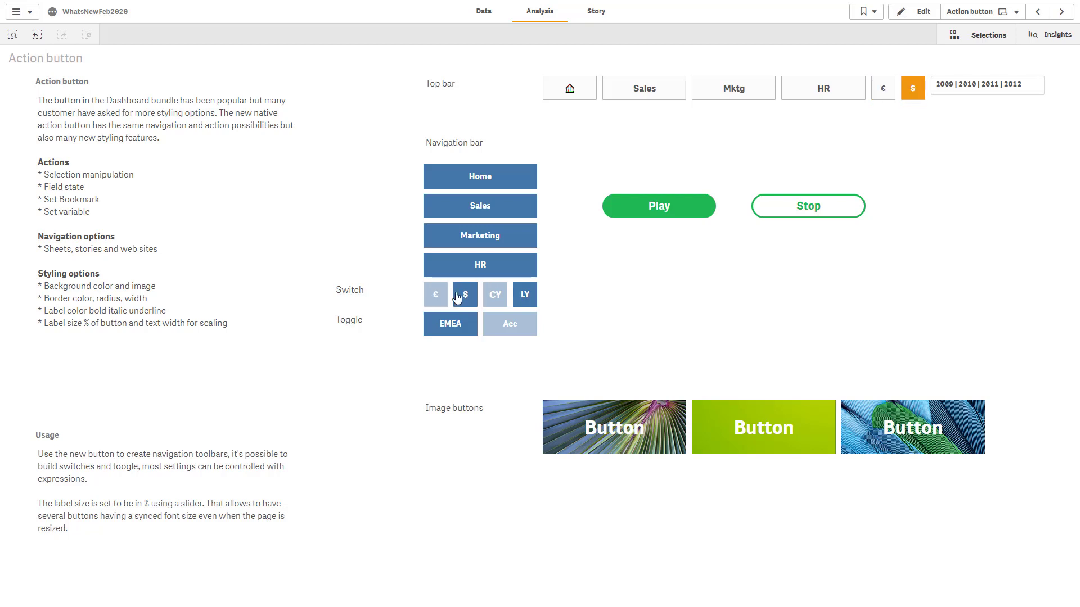
{"action": "left_click", "coordinate": [446, 296]}
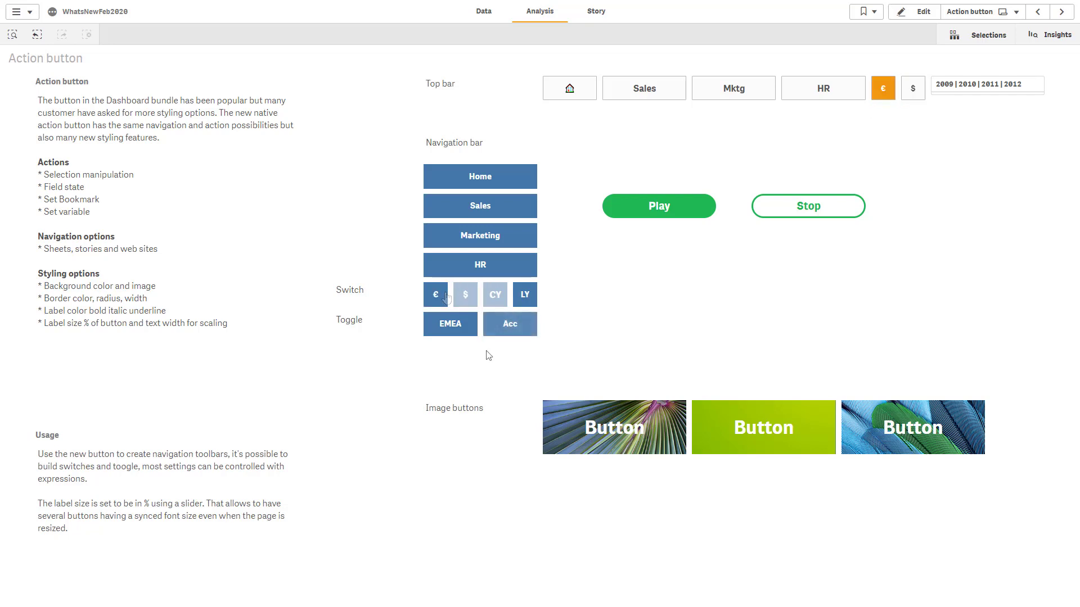
Step: Test the sheet's toggle buttons by switching EMEA and Acc on and off
{"action": "left_click", "coordinate": [459, 330]}
{"action": "left_click", "coordinate": [461, 331]}
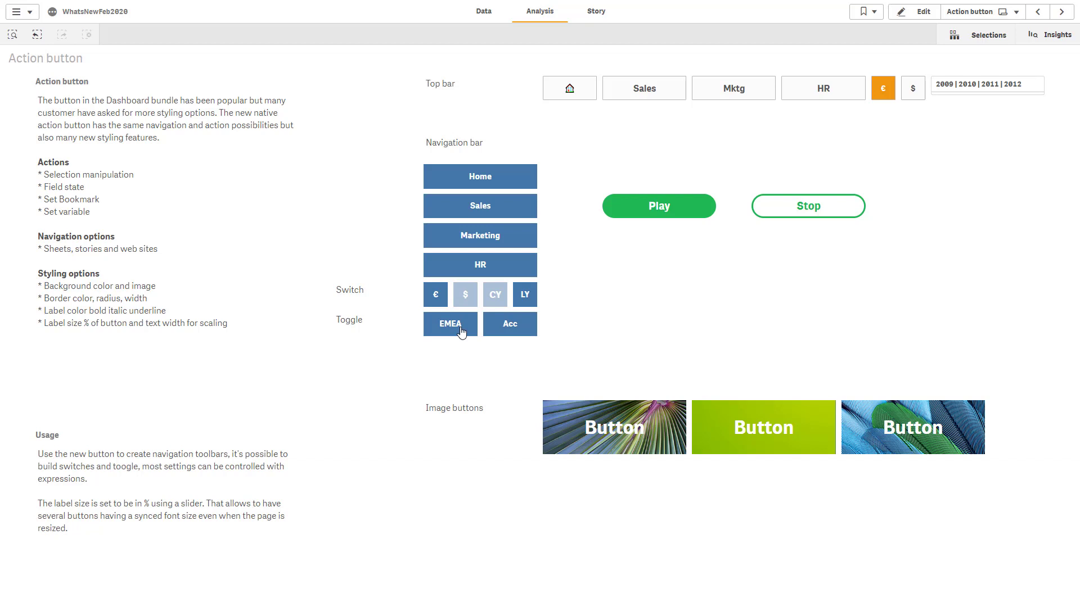
{"action": "left_click", "coordinate": [461, 331]}
{"action": "left_click", "coordinate": [461, 332]}
{"action": "left_click", "coordinate": [505, 333]}
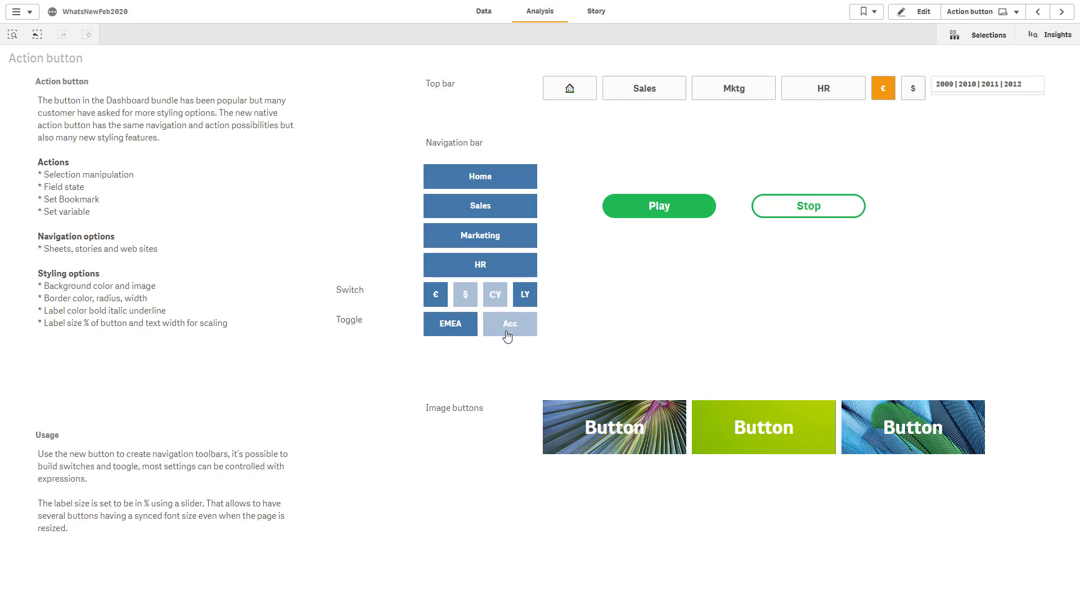
{"action": "left_click", "coordinate": [505, 327]}
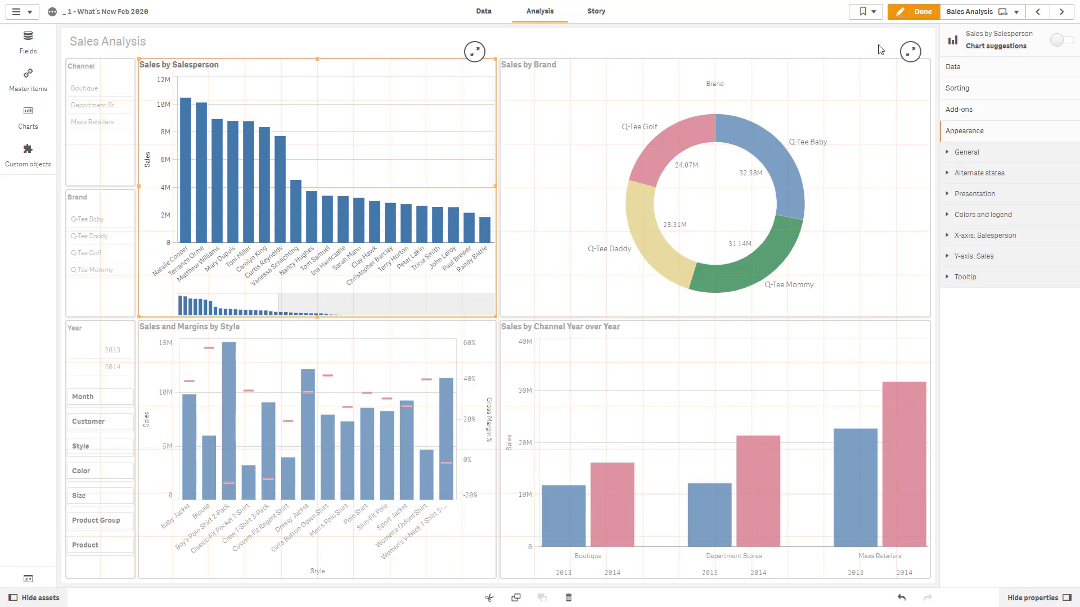
Step: Check the default bar tooltip in the Sales by Salesperson chart and set the chart's tooltip to Custom
{"action": "left_click", "coordinate": [910, 12]}
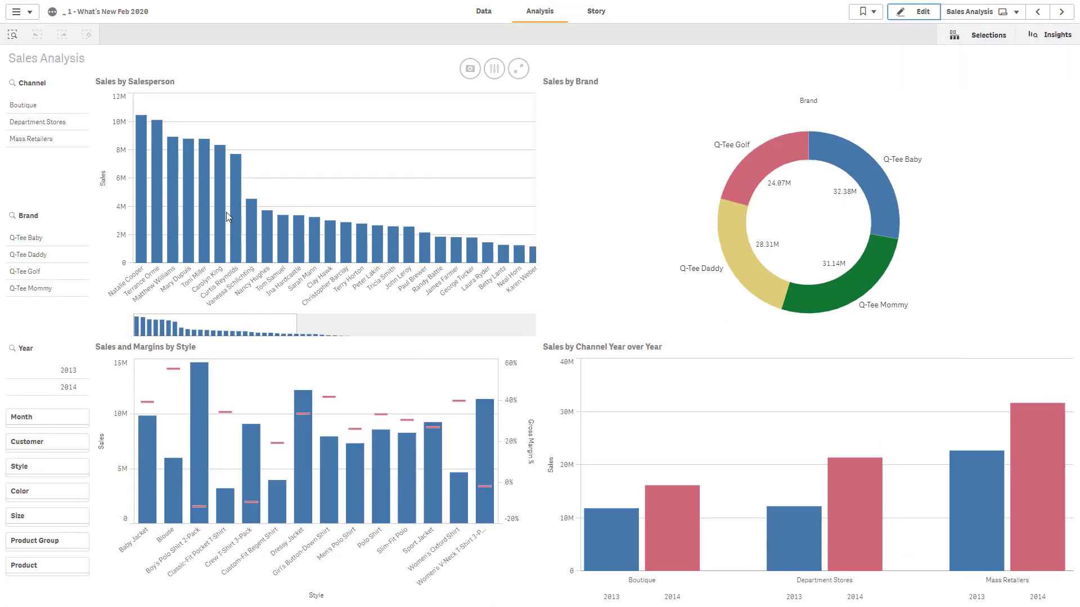
{"action": "mouse_move", "coordinate": [143, 226]}
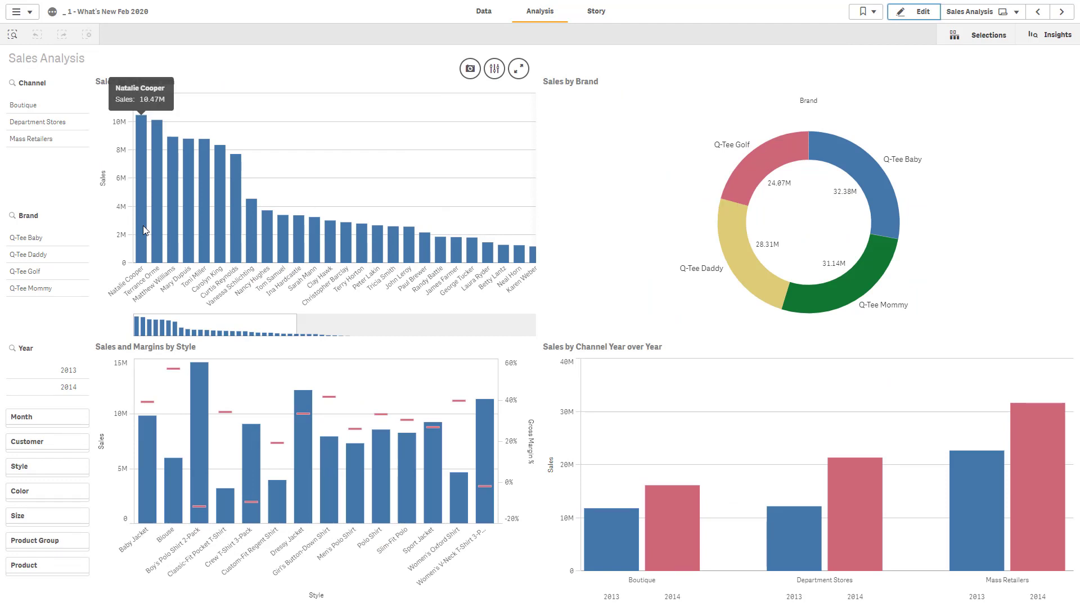
{"action": "left_click", "coordinate": [908, 12]}
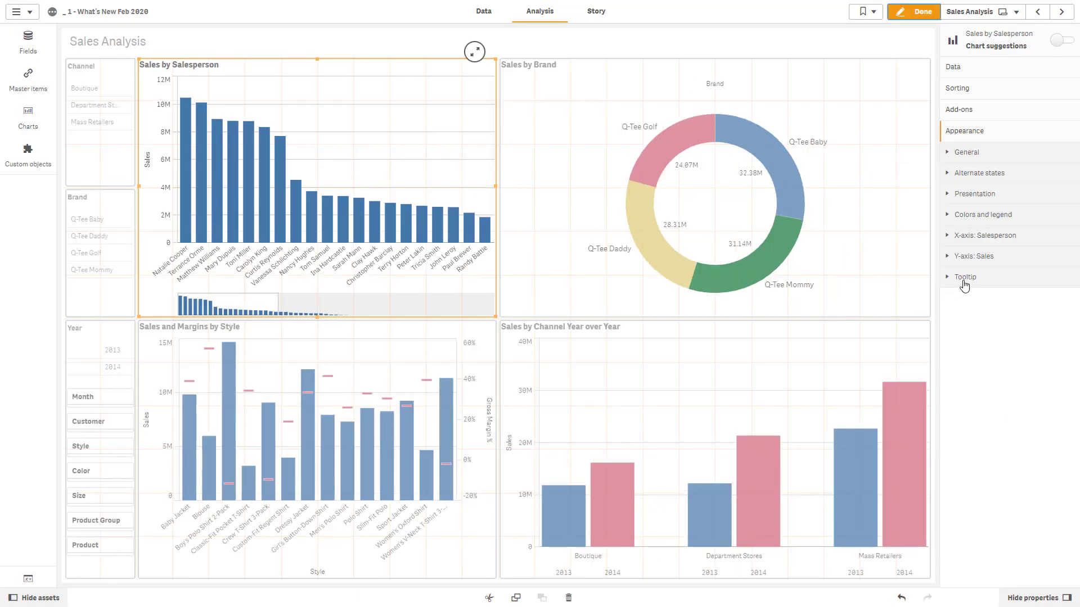
{"action": "left_click", "coordinate": [965, 278]}
{"action": "left_click", "coordinate": [1057, 305]}
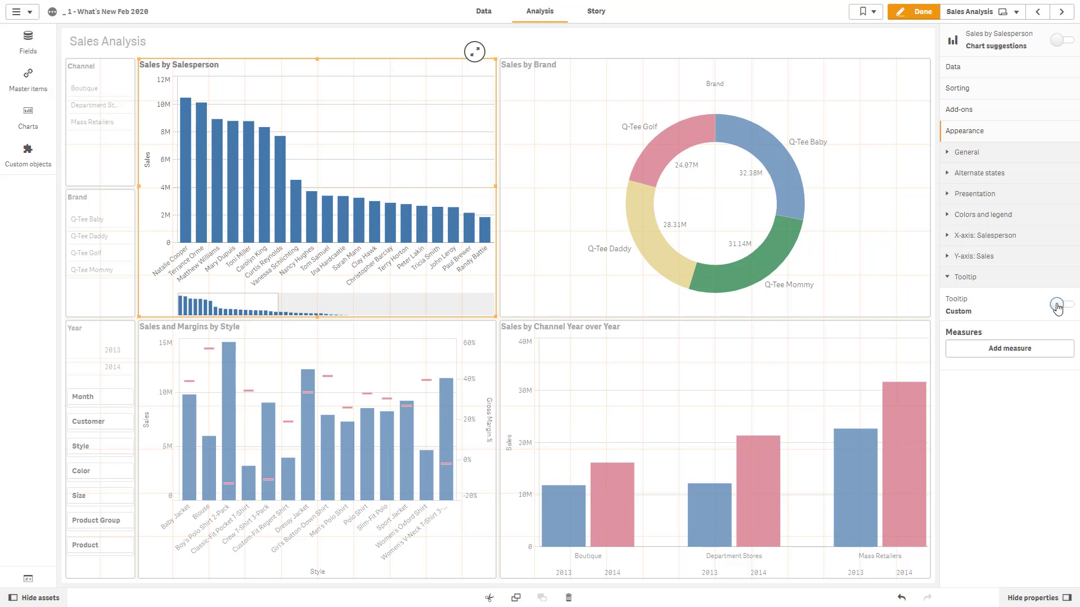
Step: Add Gross Margin % and Unit Sales YTD vs. PYTD Change % to the custom tooltip and check it on a bar outside edit mode
{"action": "left_click", "coordinate": [1037, 348]}
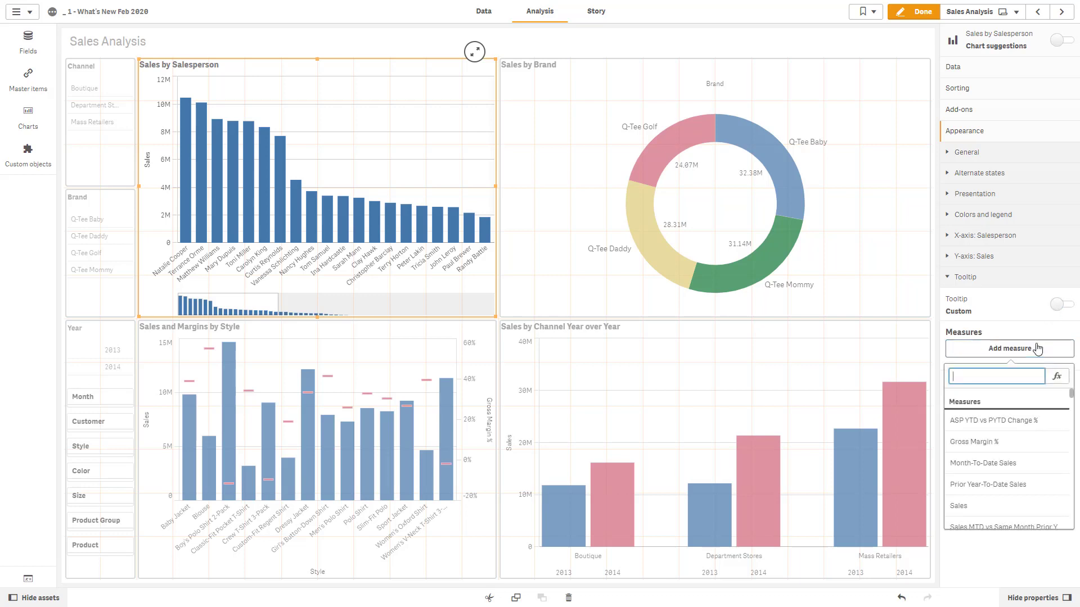
{"action": "left_click", "coordinate": [1026, 443]}
{"action": "left_click", "coordinate": [1018, 375]}
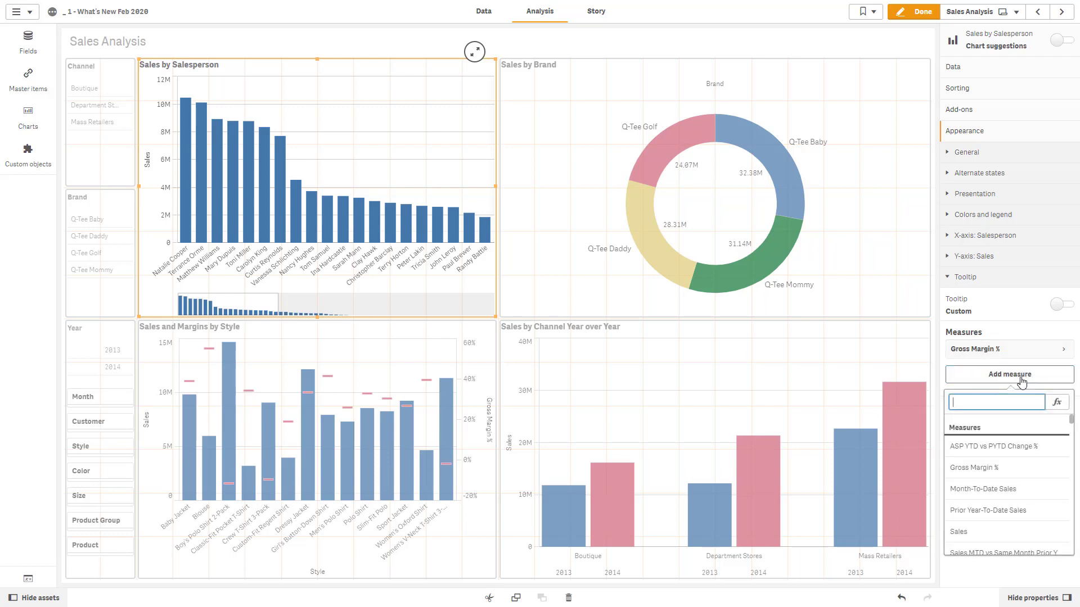
{"action": "scroll", "coordinate": [1027, 507], "scroll_direction": "down", "scroll_amount": 2}
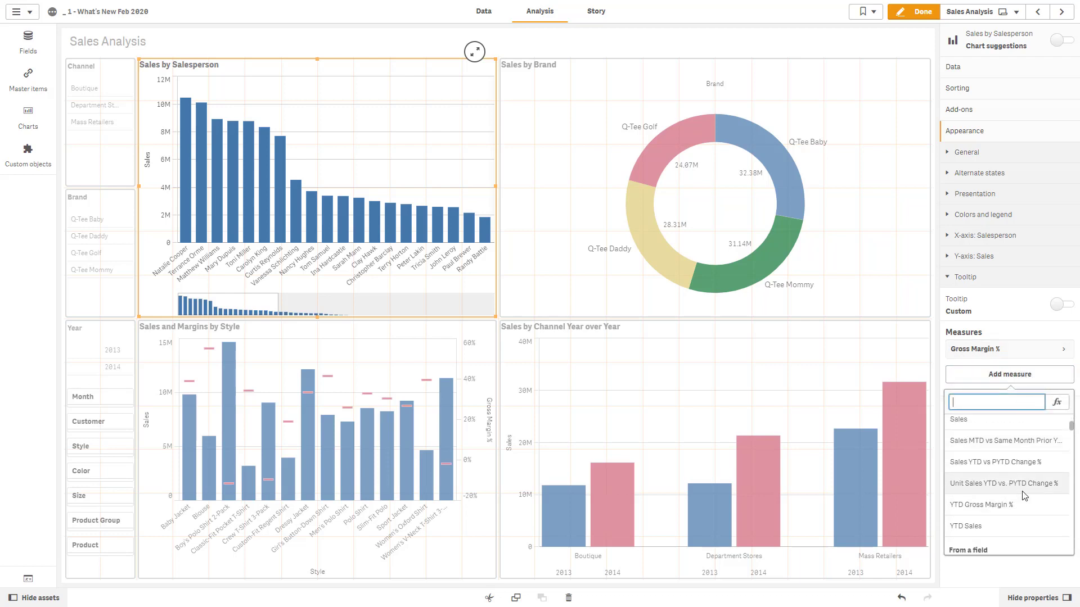
{"action": "left_click", "coordinate": [1025, 491]}
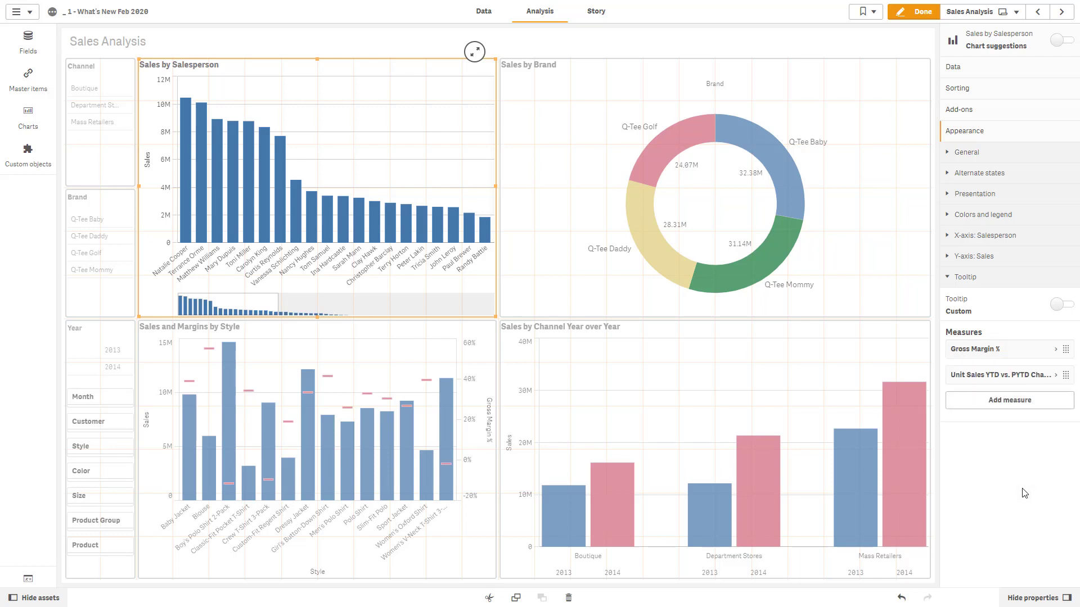
{"action": "left_click", "coordinate": [915, 16]}
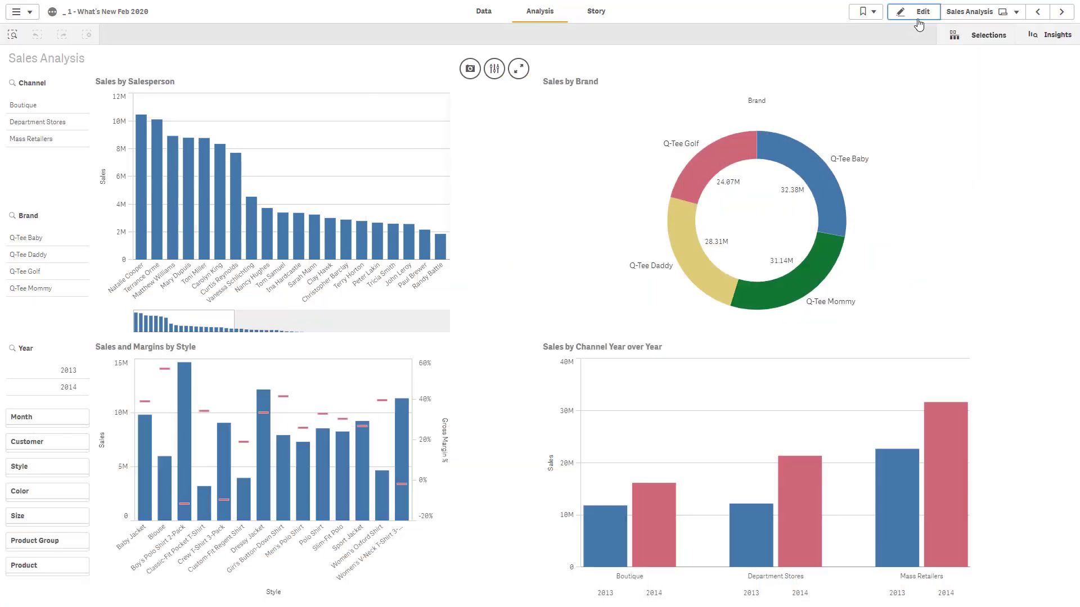
{"action": "mouse_move", "coordinate": [141, 164]}
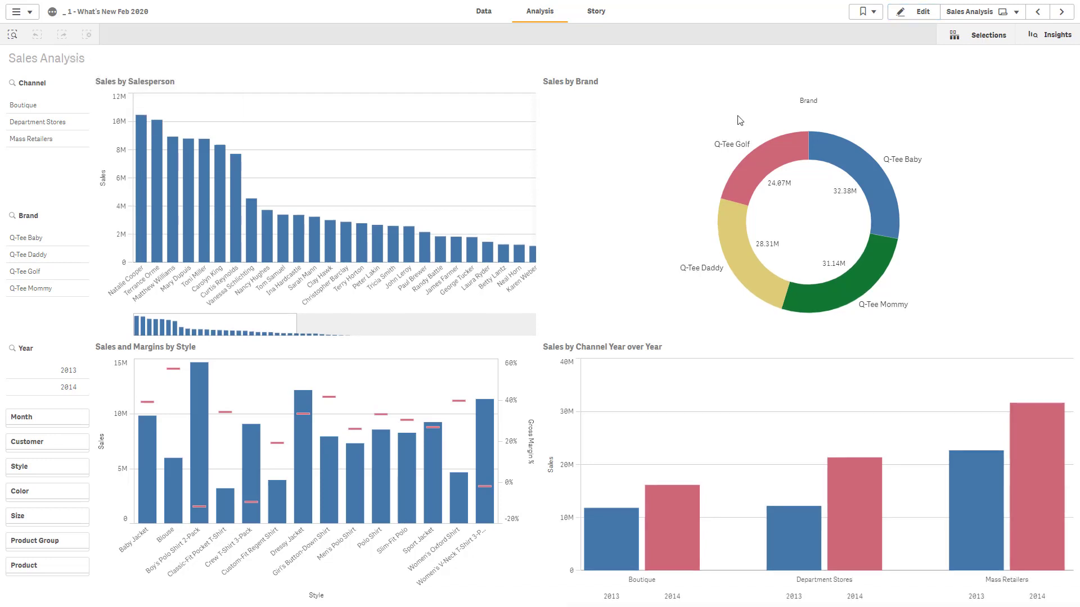
Step: Duplicate the Salesperson dimension of the Sales by Salesperson bar chart and open the Bar copy's settings
{"action": "left_click", "coordinate": [922, 12]}
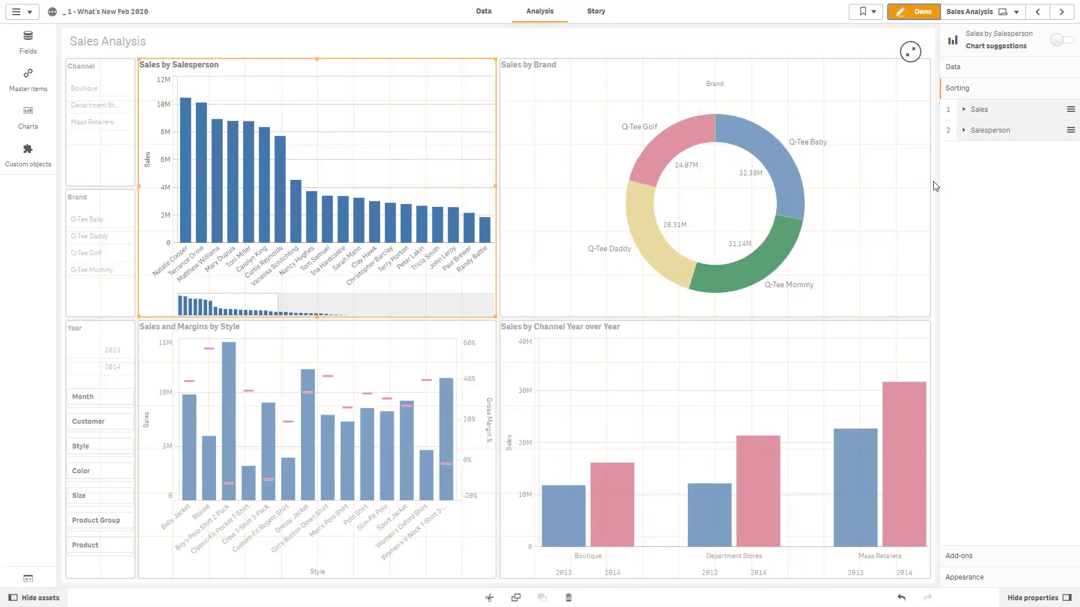
{"action": "left_click", "coordinate": [961, 70]}
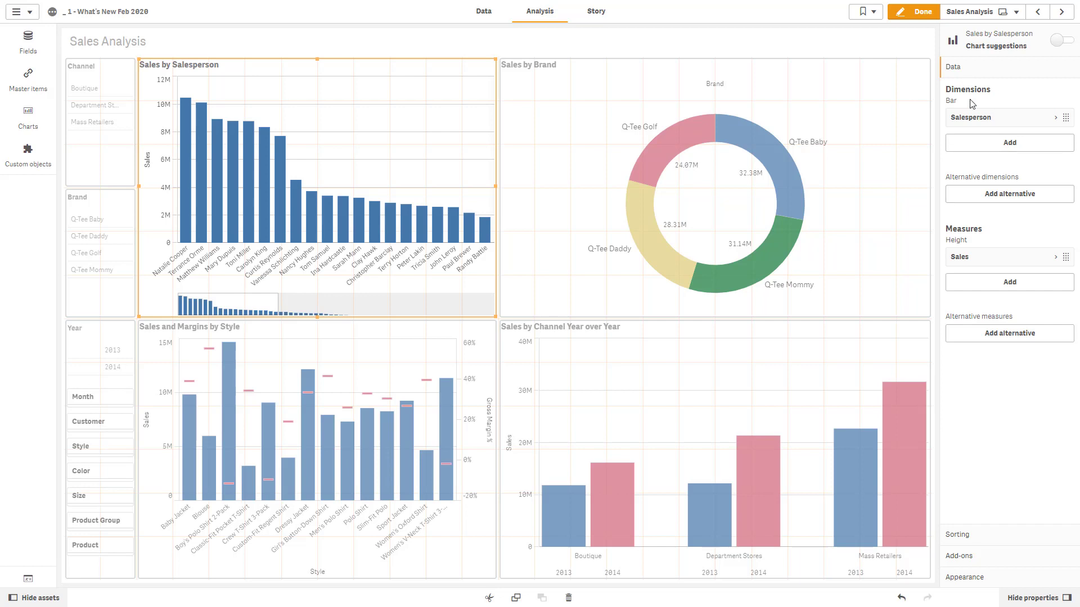
{"action": "right_click", "coordinate": [984, 124]}
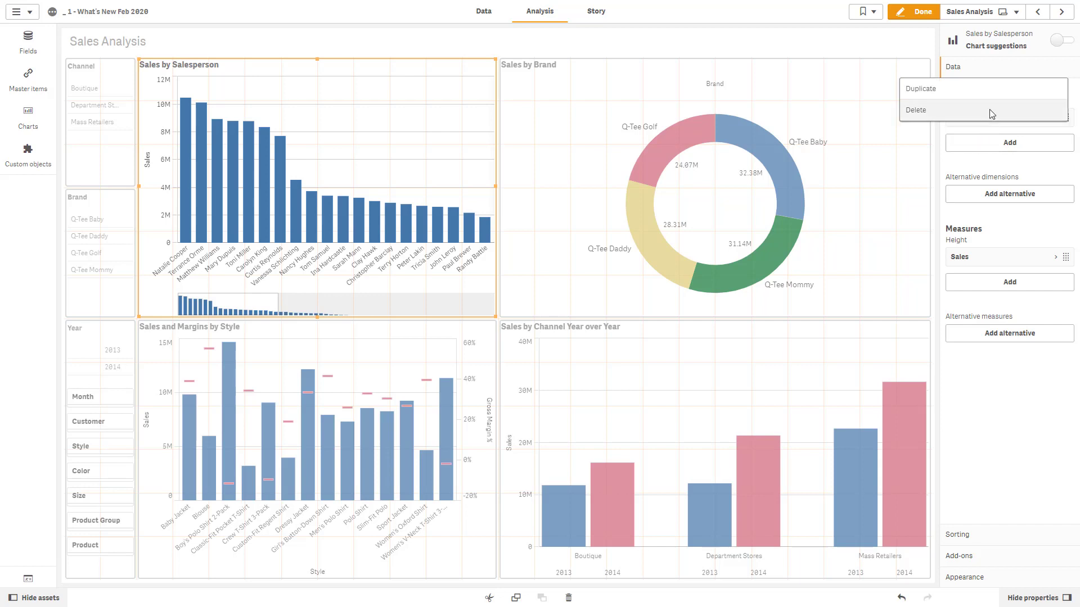
{"action": "left_click", "coordinate": [991, 92]}
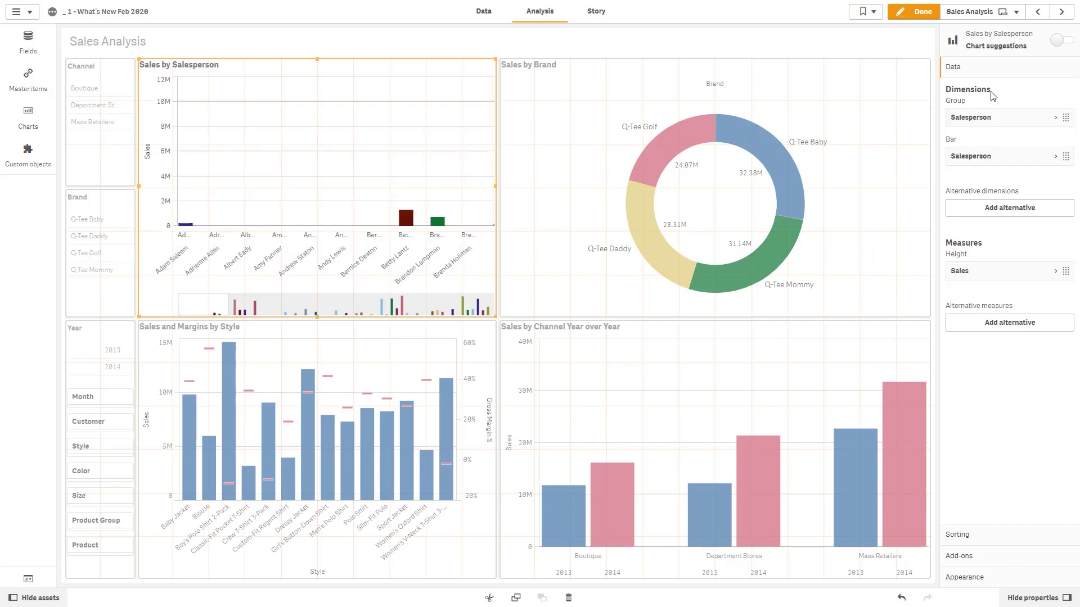
{"action": "left_click", "coordinate": [1006, 158]}
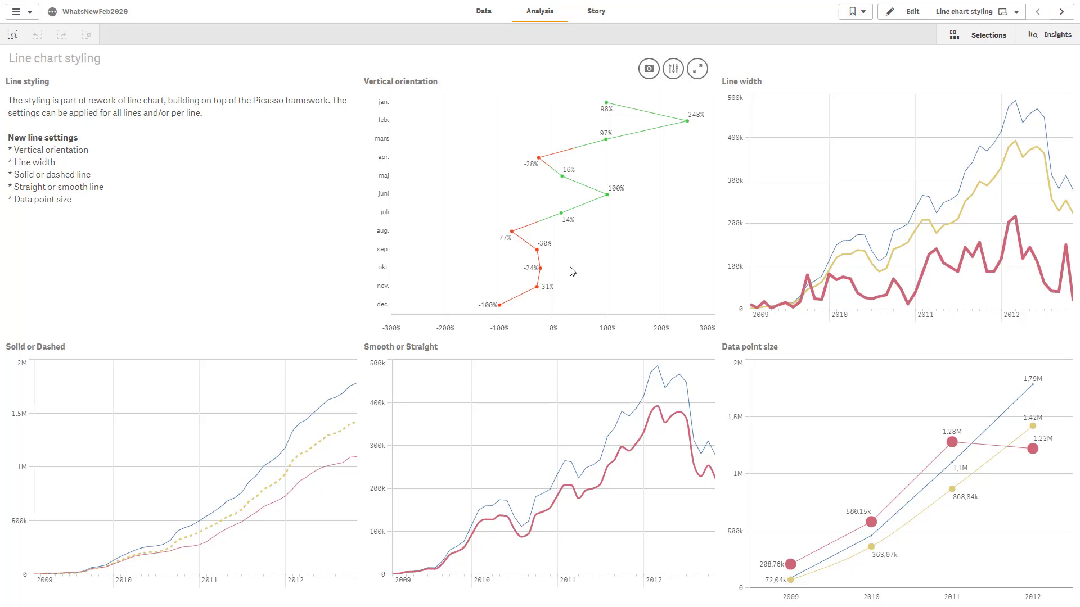
Step: Go from the Line chart styling sheet through Pivot styling and Font family to the Qlik Geocoding for GeoOperations sheet
{"action": "left_click", "coordinate": [1063, 14]}
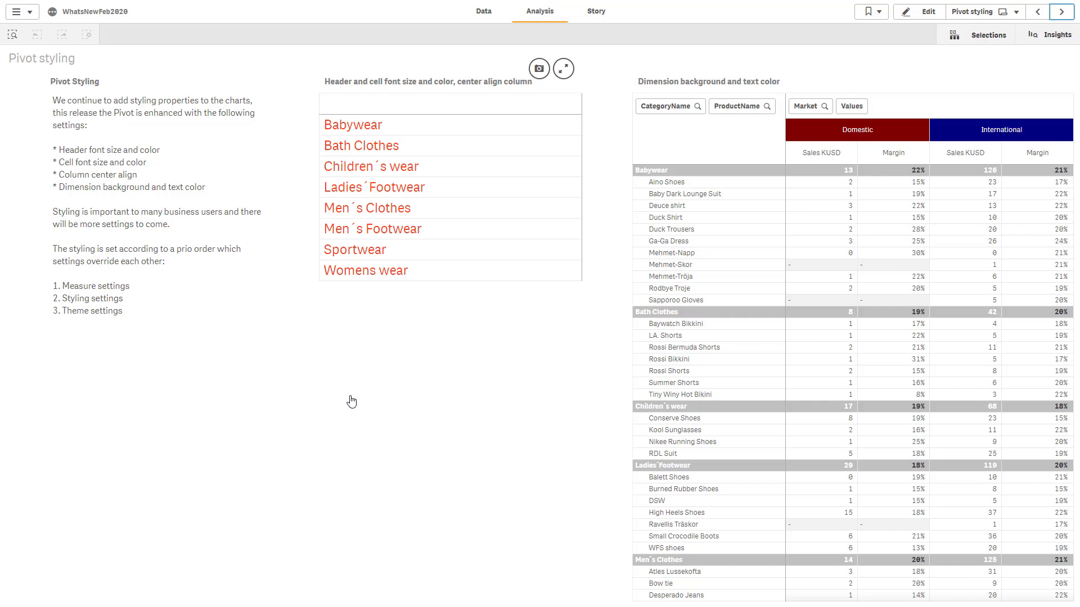
{"action": "left_click", "coordinate": [1059, 12]}
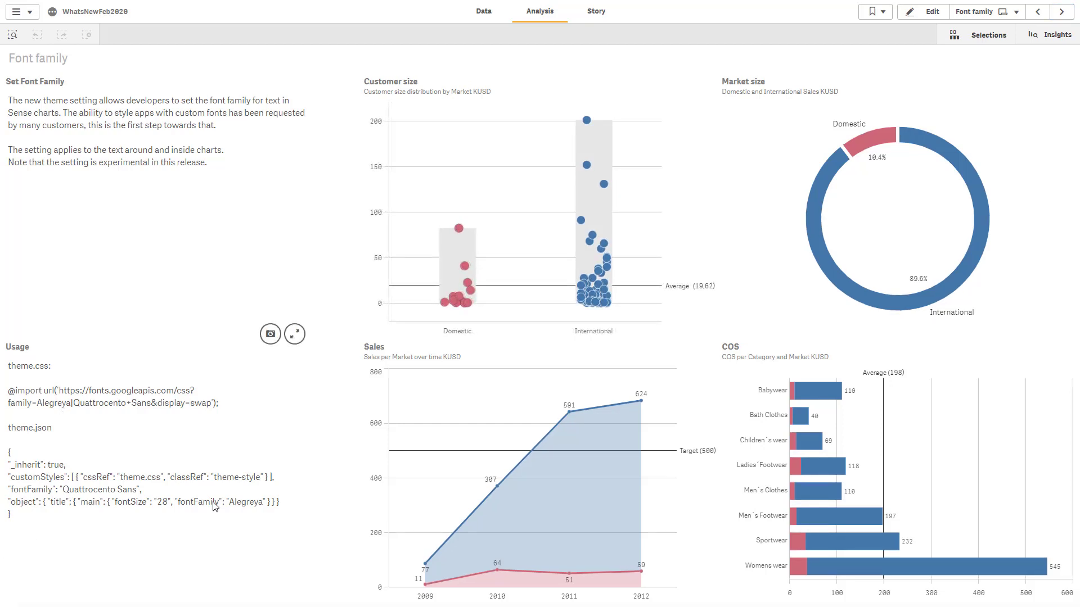
{"action": "left_click", "coordinate": [1062, 13]}
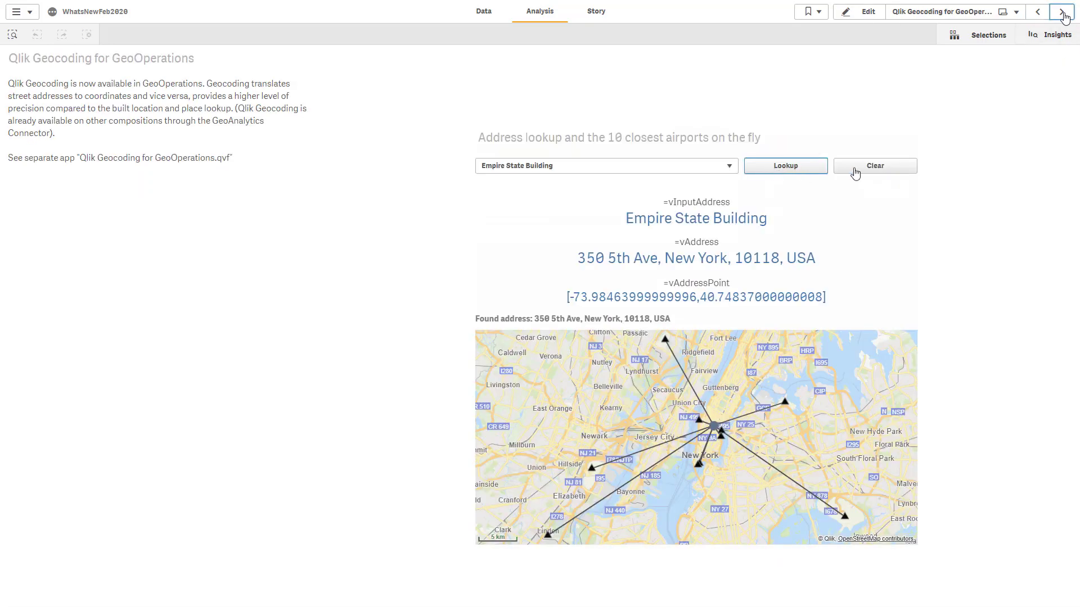
Step: Clear the address lookup, choose Empire State Building as the address and look up its location and closest airports
{"action": "left_click", "coordinate": [869, 167]}
{"action": "left_click", "coordinate": [731, 167]}
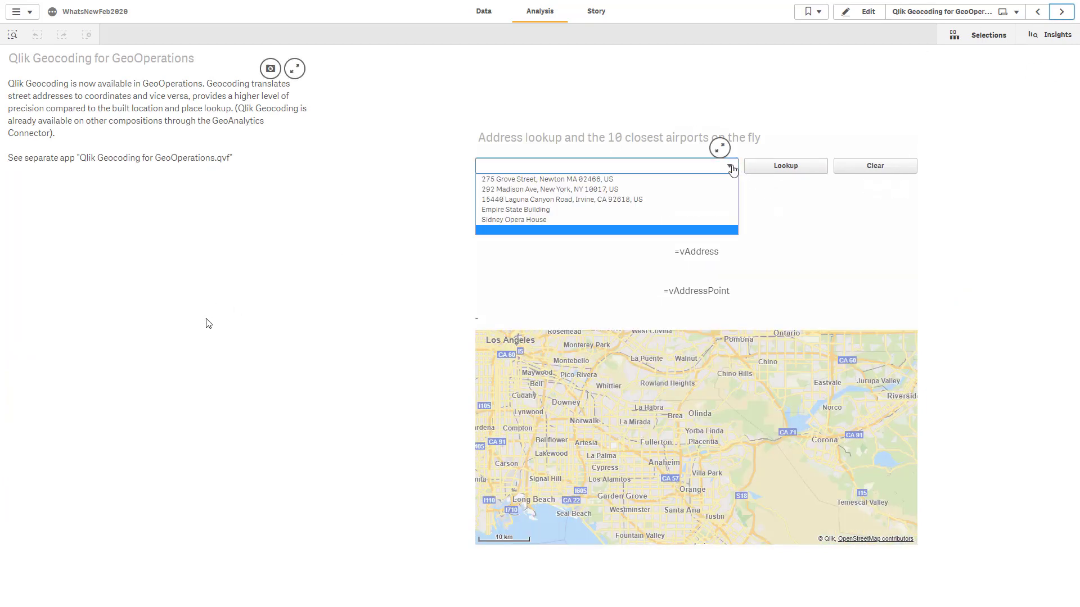
{"action": "left_click", "coordinate": [702, 208]}
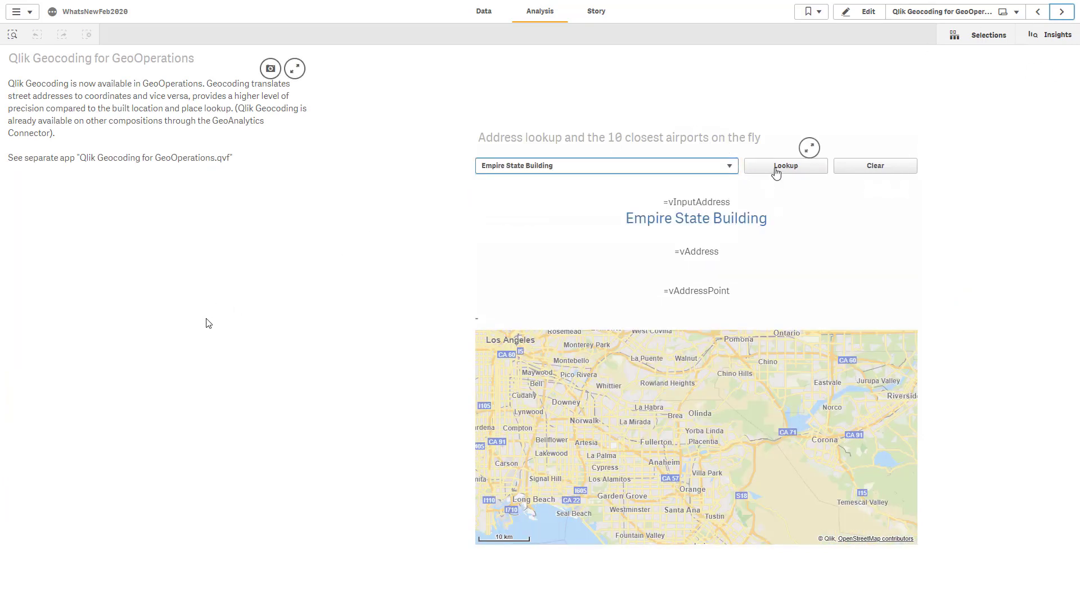
{"action": "left_click", "coordinate": [776, 172]}
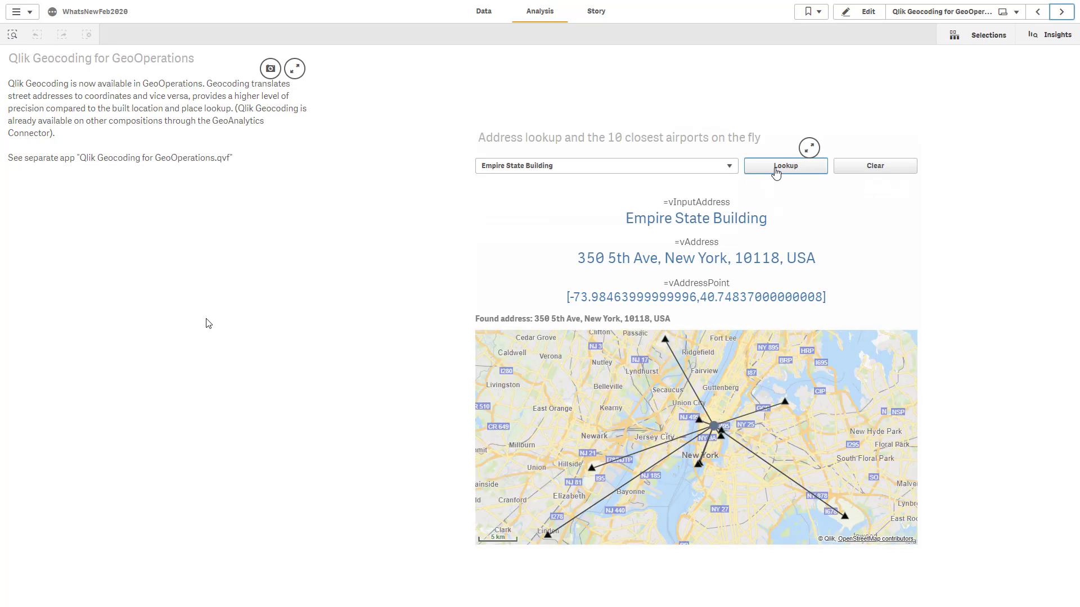
Step: Repeat the Empire State Building lookup four more times, clearing the previous result before each one
{"action": "left_click", "coordinate": [862, 170]}
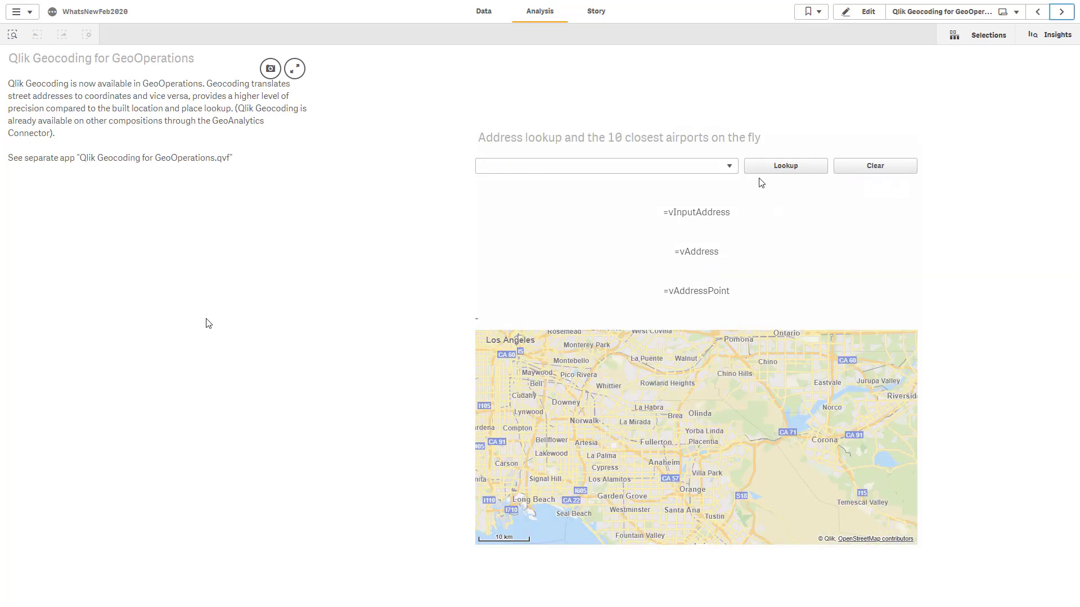
{"action": "left_click", "coordinate": [731, 166]}
{"action": "left_click", "coordinate": [701, 210]}
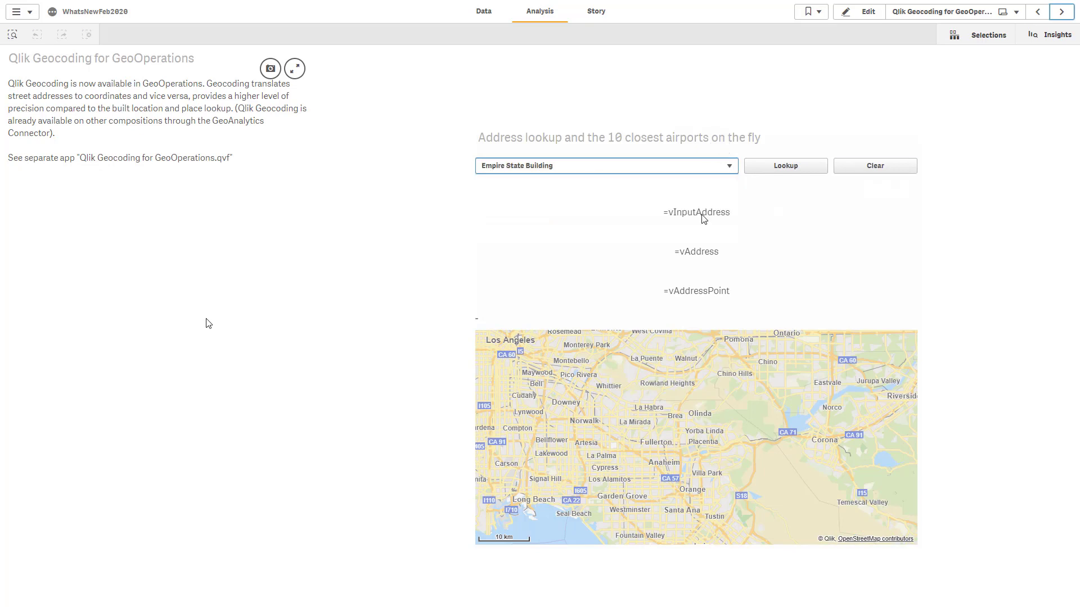
{"action": "left_click", "coordinate": [775, 169]}
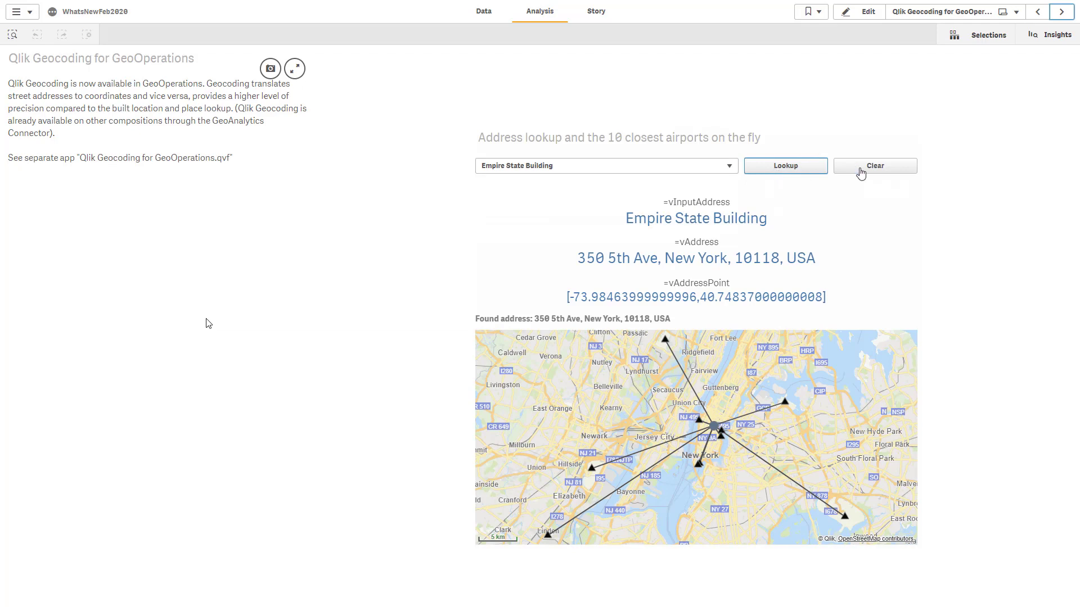
{"action": "left_click", "coordinate": [861, 170]}
{"action": "left_click", "coordinate": [730, 167]}
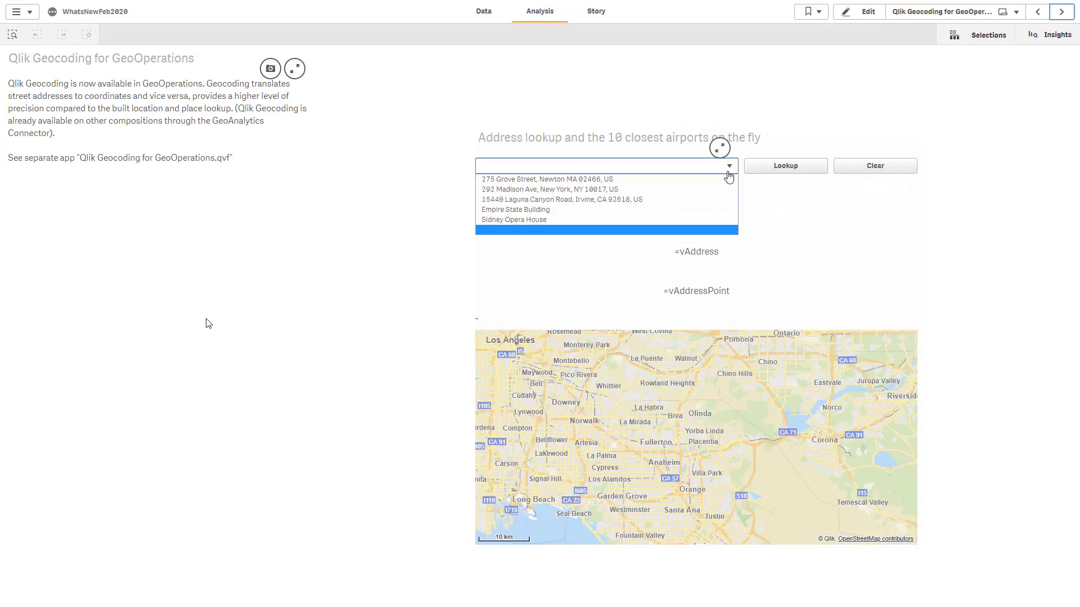
{"action": "left_click", "coordinate": [702, 211]}
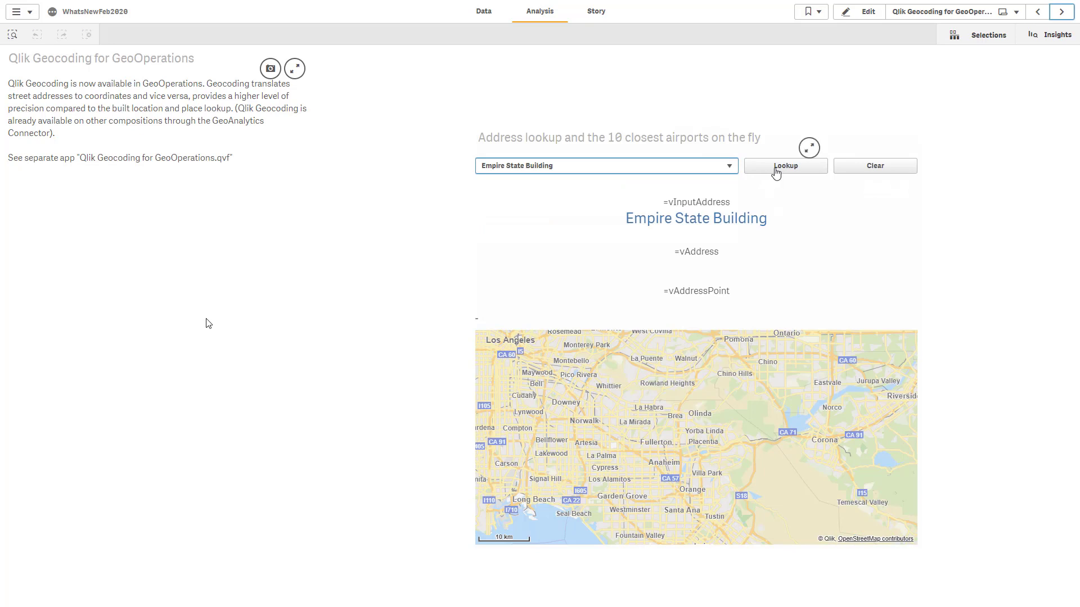
{"action": "left_click", "coordinate": [774, 172]}
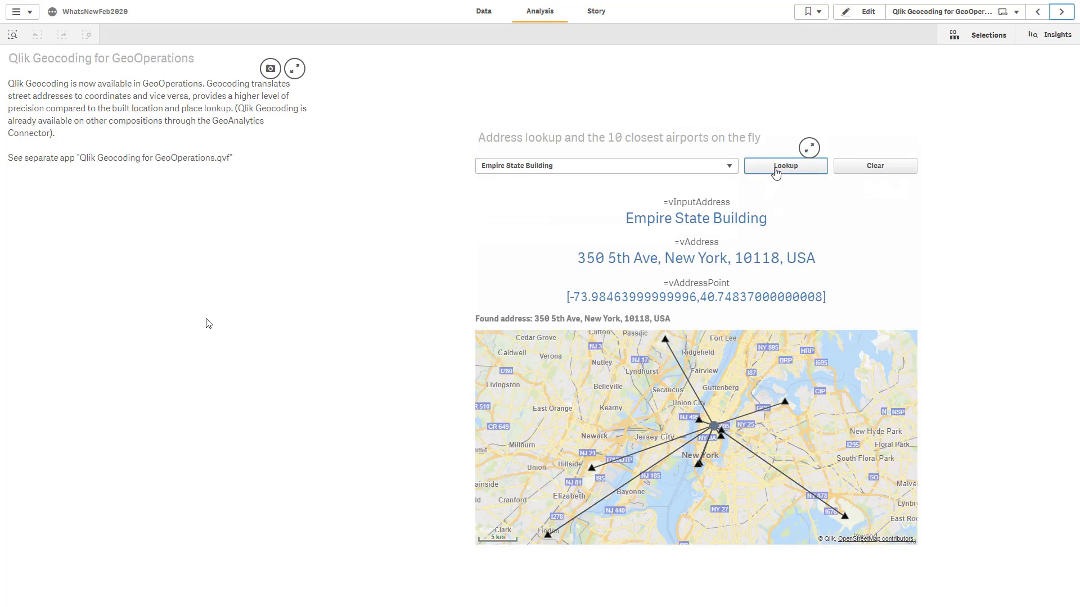
{"action": "left_click", "coordinate": [860, 169]}
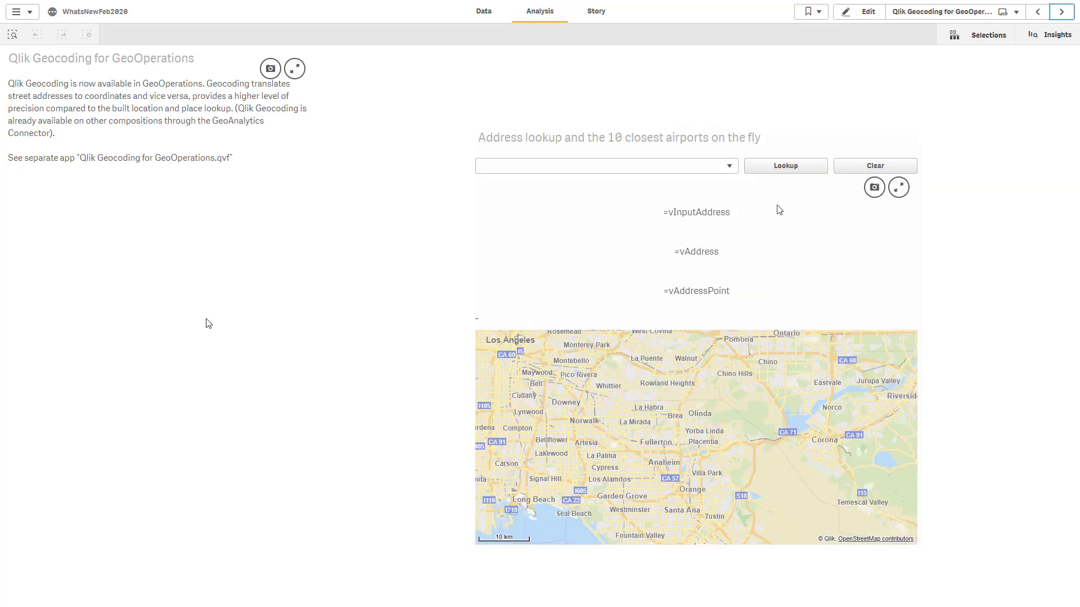
{"action": "left_click", "coordinate": [731, 168]}
{"action": "left_click", "coordinate": [702, 208]}
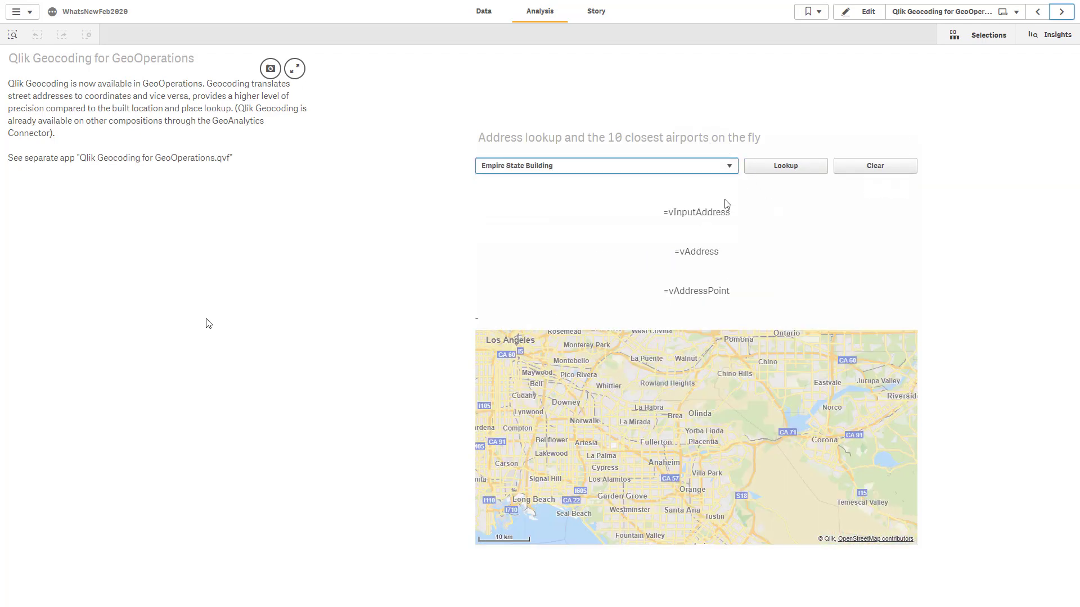
{"action": "left_click", "coordinate": [775, 174]}
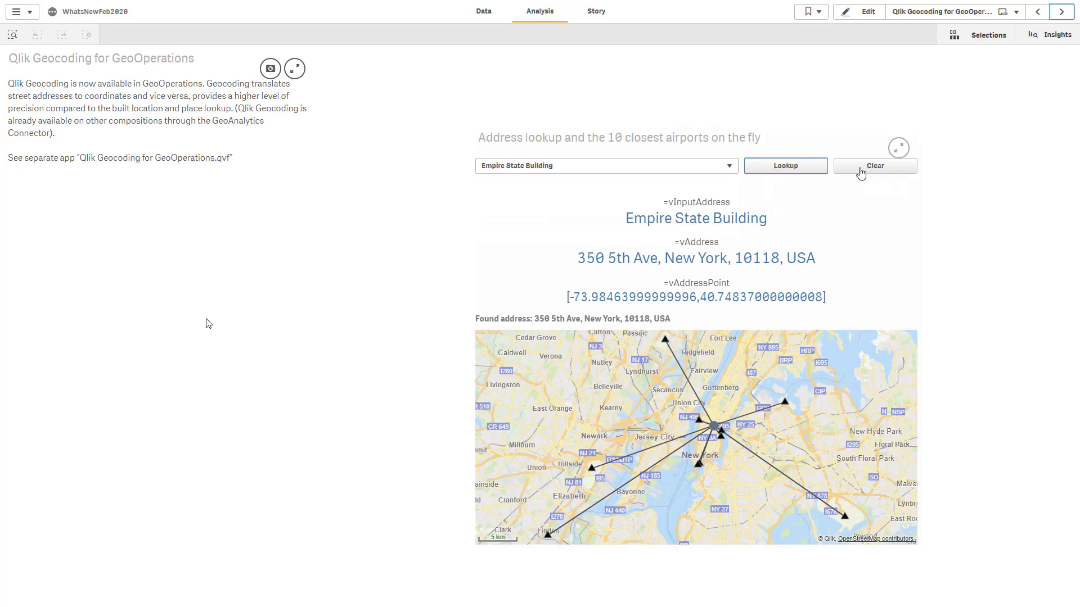
{"action": "left_click", "coordinate": [860, 170]}
{"action": "left_click", "coordinate": [729, 167]}
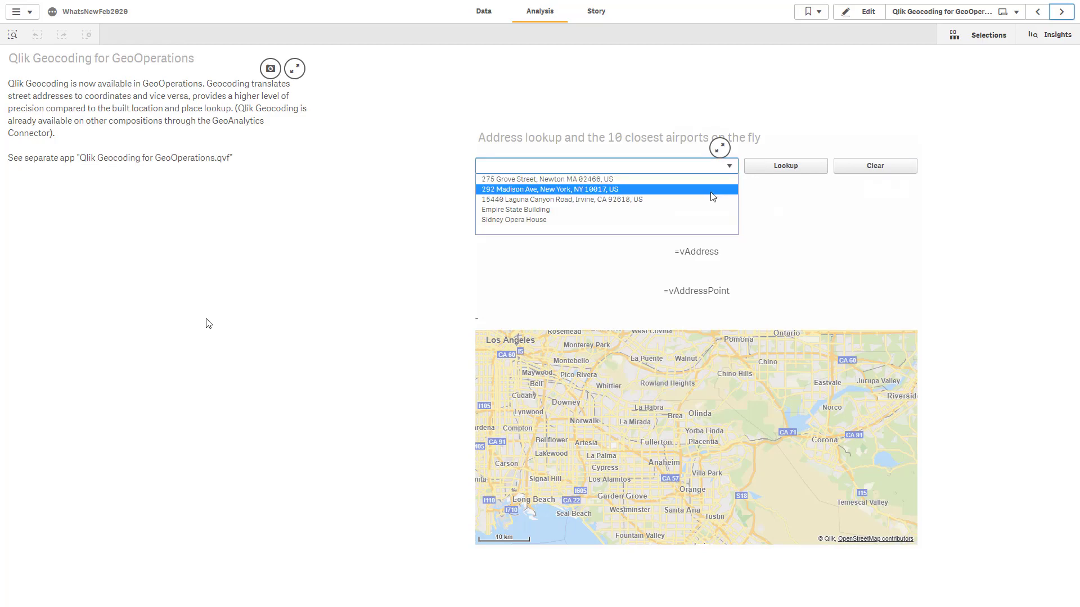
{"action": "left_click", "coordinate": [704, 210]}
{"action": "left_click", "coordinate": [776, 168]}
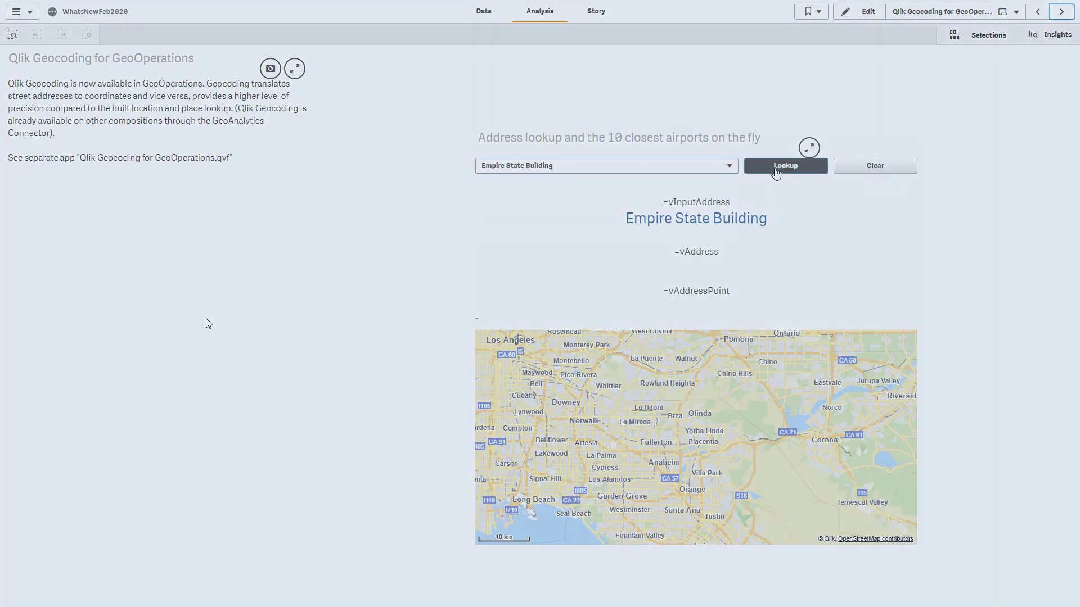
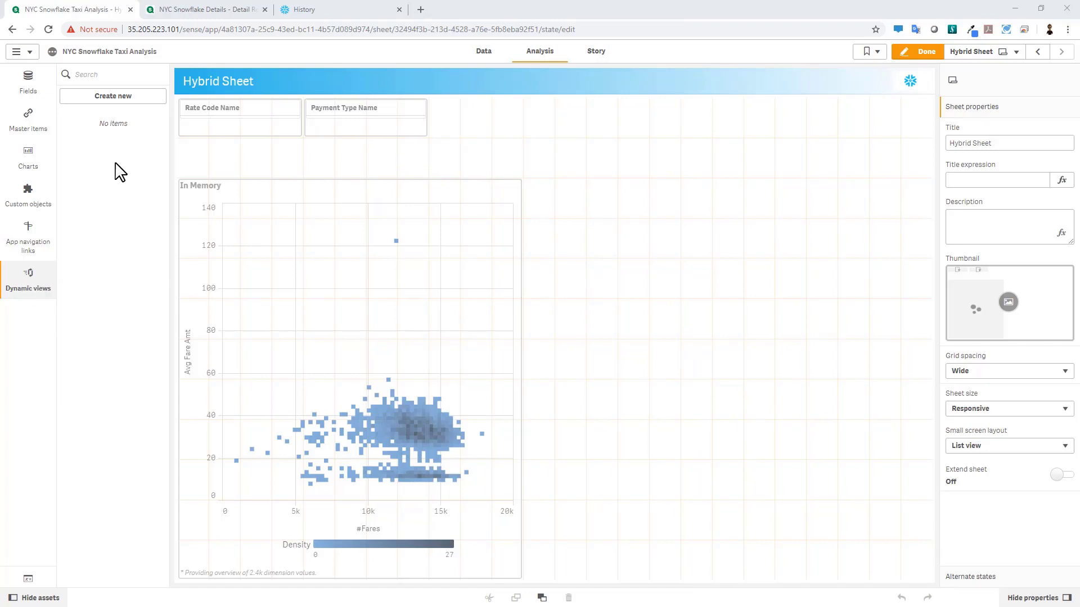
Step: Create a dynamic view named Dynamic View 1 from NYC Snowflake Details with row limit expression sum(#Fares) and maximum row count 20000
{"action": "left_click", "coordinate": [136, 96]}
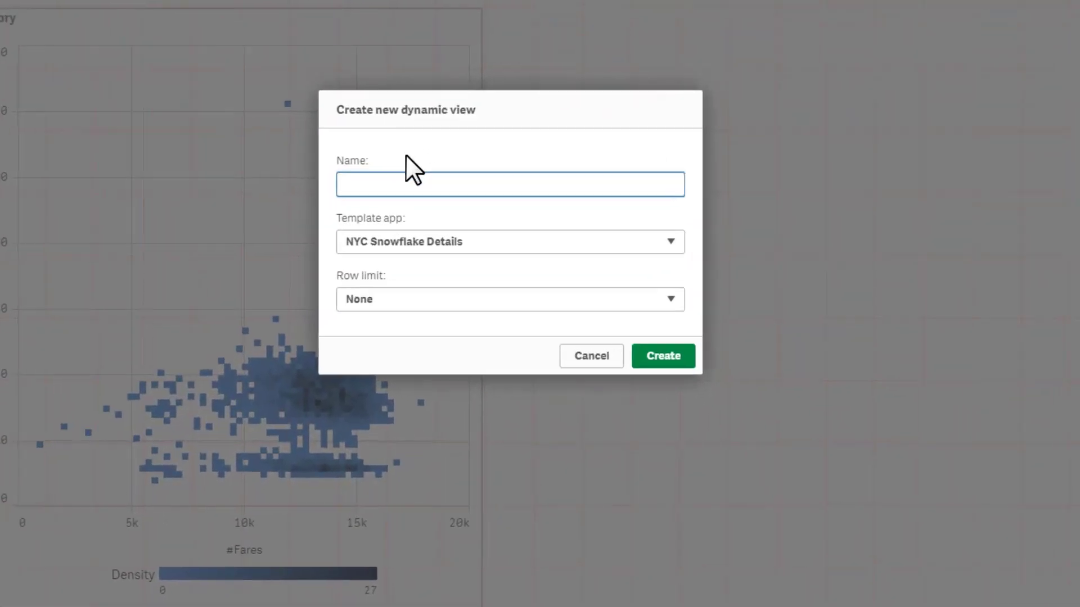
{"action": "type", "text": "Dynamic View 1"}
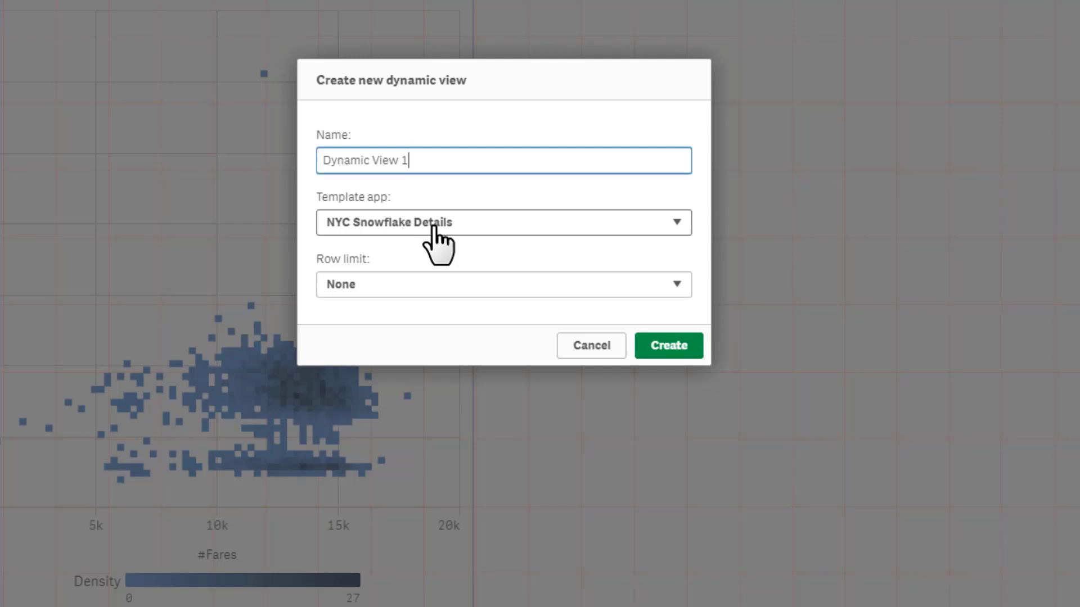
{"action": "left_click", "coordinate": [422, 284]}
{"action": "left_click", "coordinate": [420, 321]}
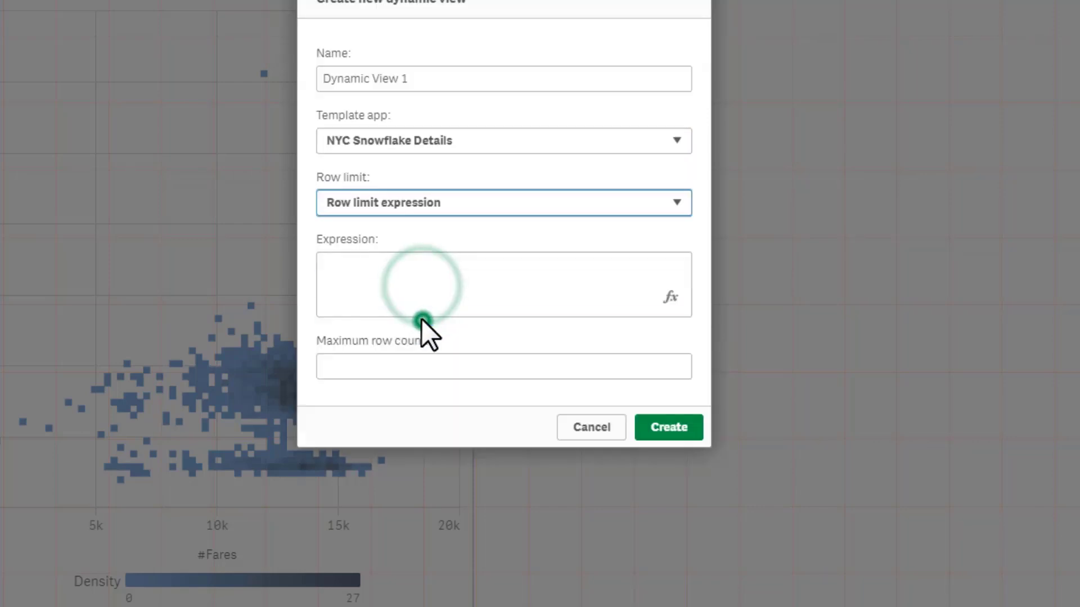
{"action": "left_click", "coordinate": [418, 291]}
{"action": "type", "text": "sum(#Fares"}
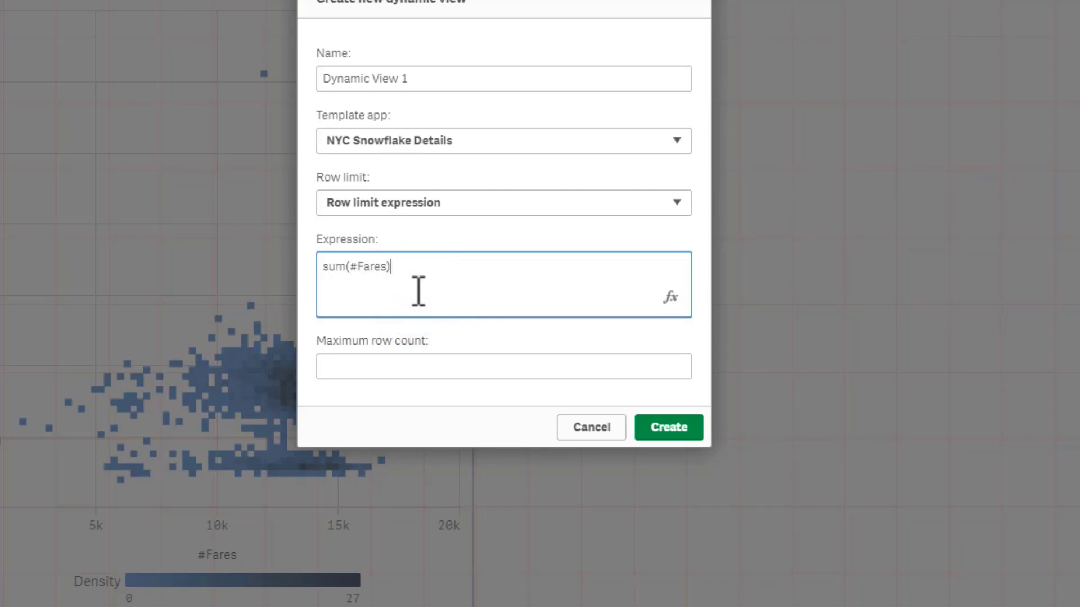
{"action": "left_click", "coordinate": [389, 363]}
{"action": "type", "text": "20"}
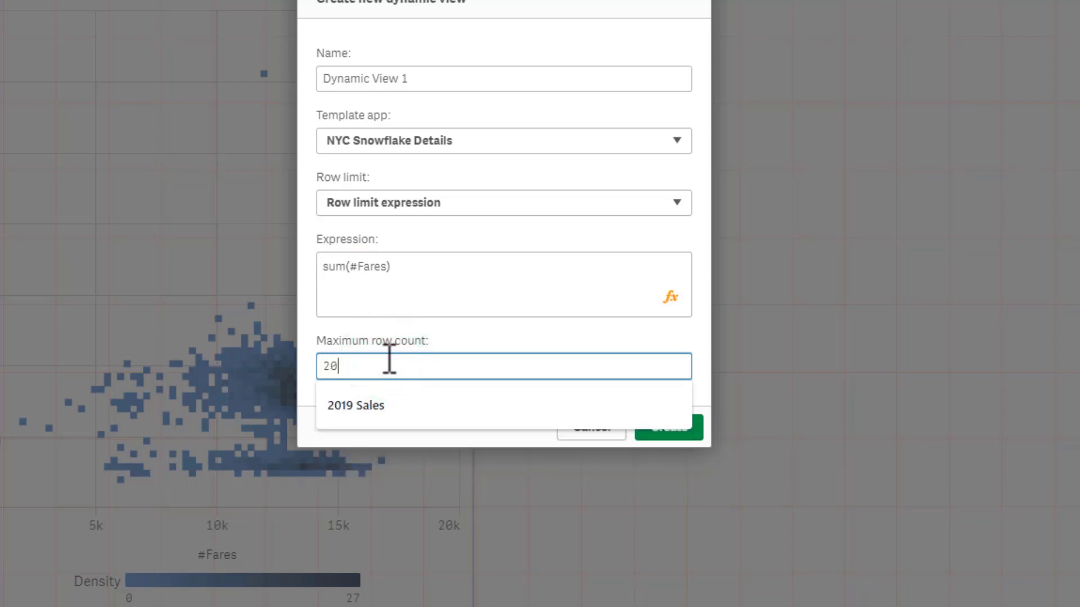
{"action": "type", "text": "000"}
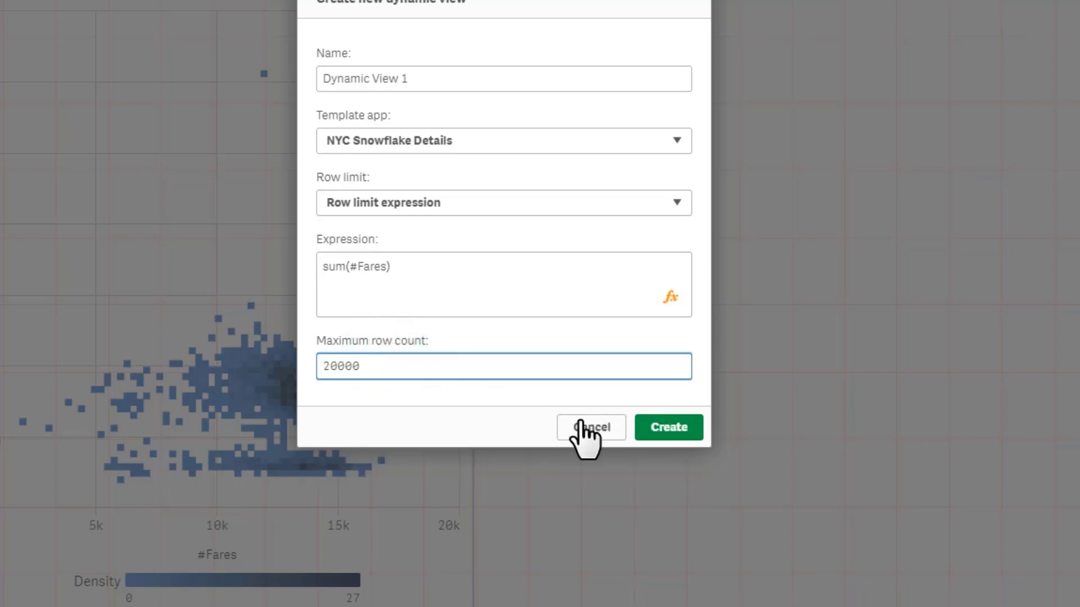
{"action": "left_click", "coordinate": [653, 434]}
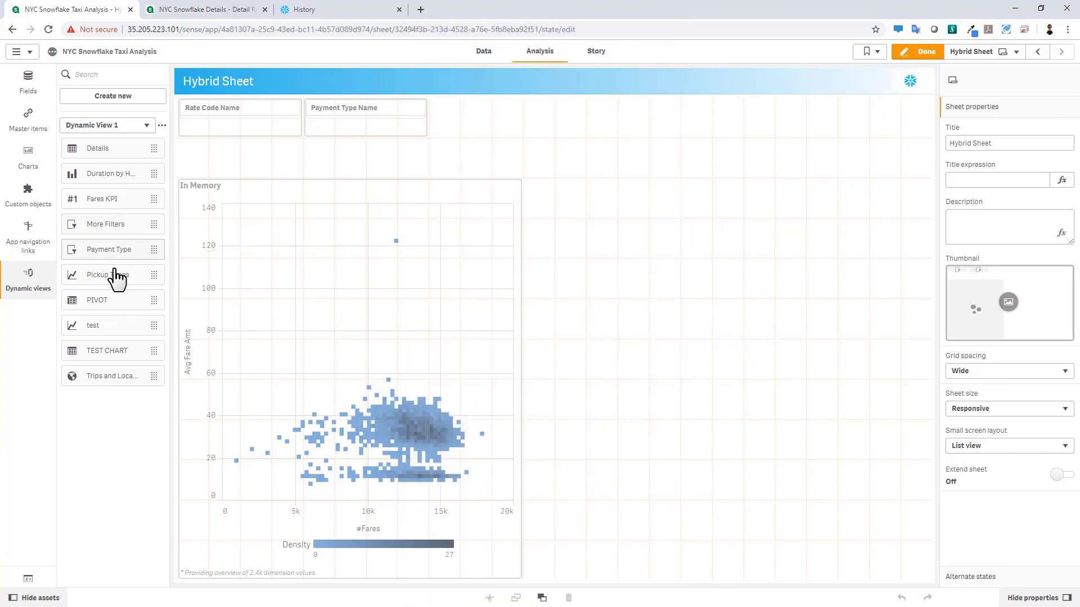
Step: Stack three Dynamic View 1 charts beside the In Memory chart, with Details second and Trips and Loca... last, and finish editing the sheet
{"action": "left_click_drag", "start_coordinate": [107, 211], "coordinate": [853, 246]}
{"action": "left_click_drag", "start_coordinate": [925, 335], "coordinate": [931, 221]}
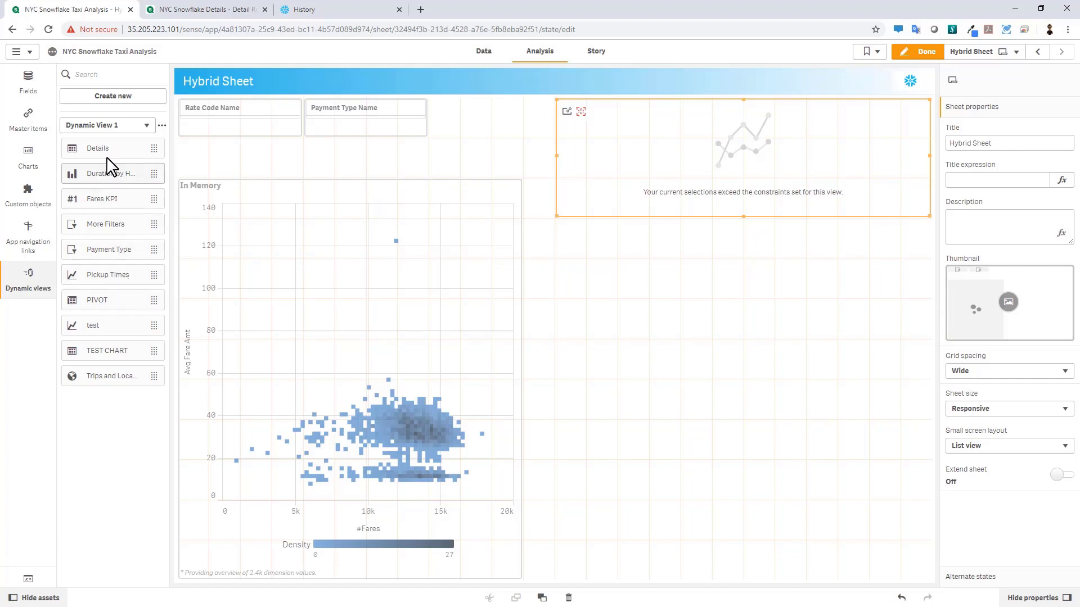
{"action": "left_click_drag", "start_coordinate": [104, 152], "coordinate": [658, 271]}
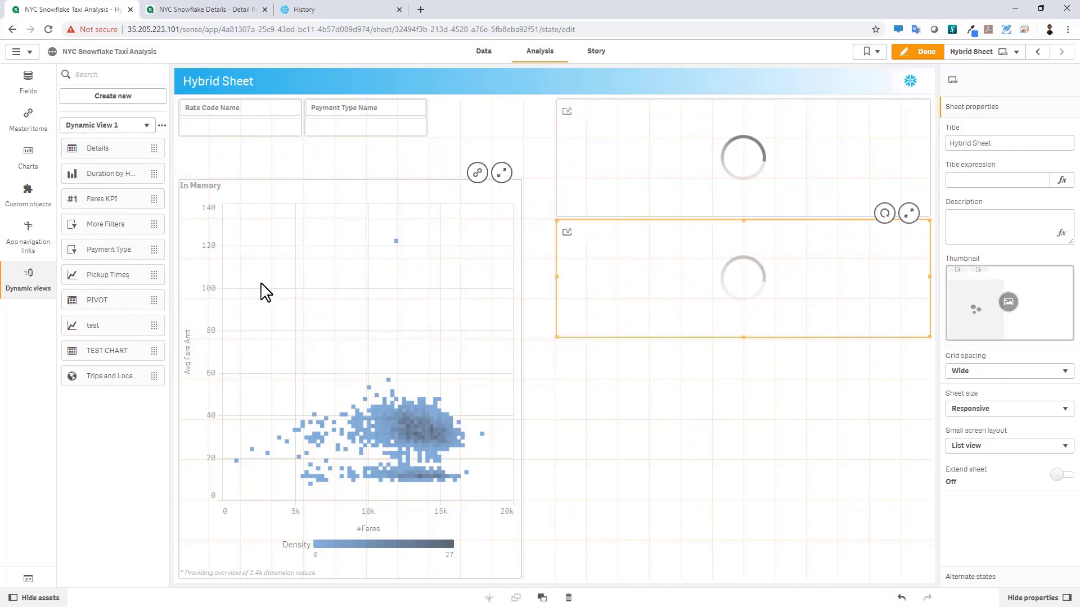
{"action": "left_click_drag", "start_coordinate": [118, 376], "coordinate": [758, 471]}
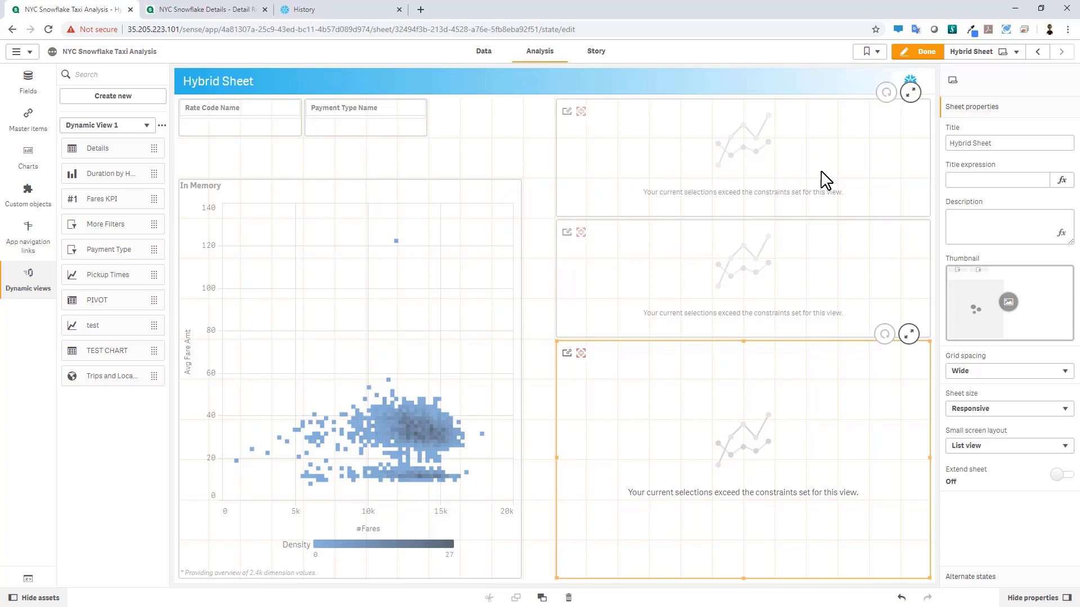
{"action": "left_click", "coordinate": [925, 51]}
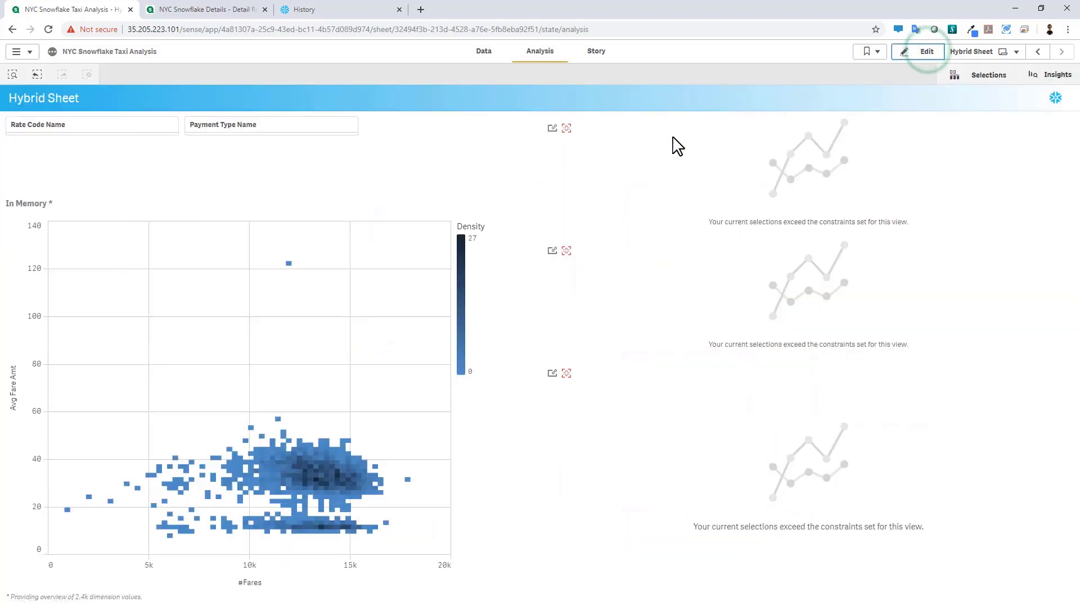
Step: Review the constraints, selections and refresh details of the uppermost dynamic view chart and close them
{"action": "mouse_move", "coordinate": [568, 135]}
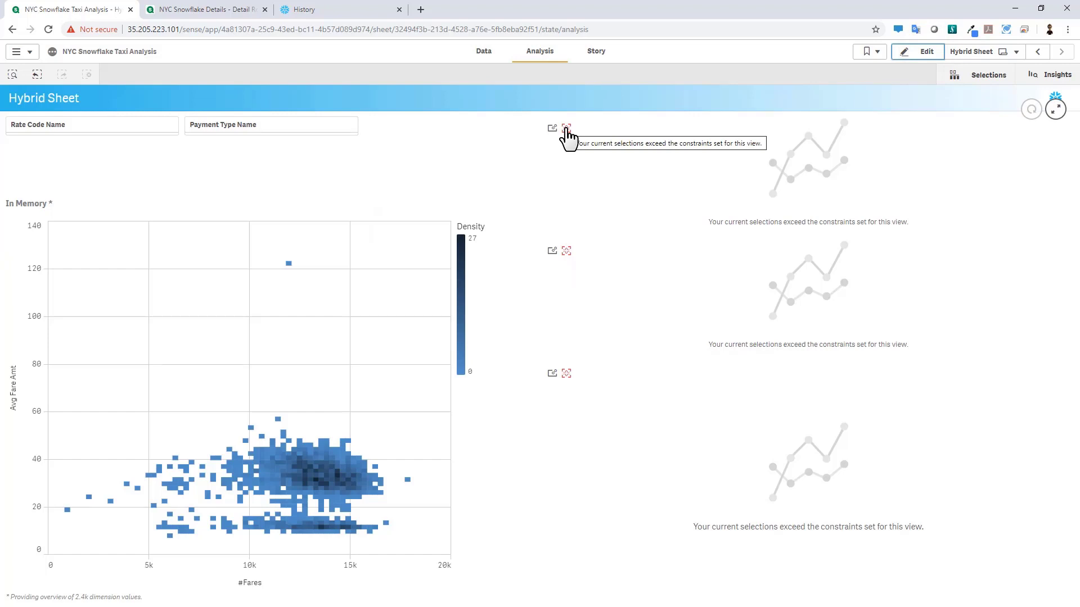
{"action": "left_click", "coordinate": [566, 129]}
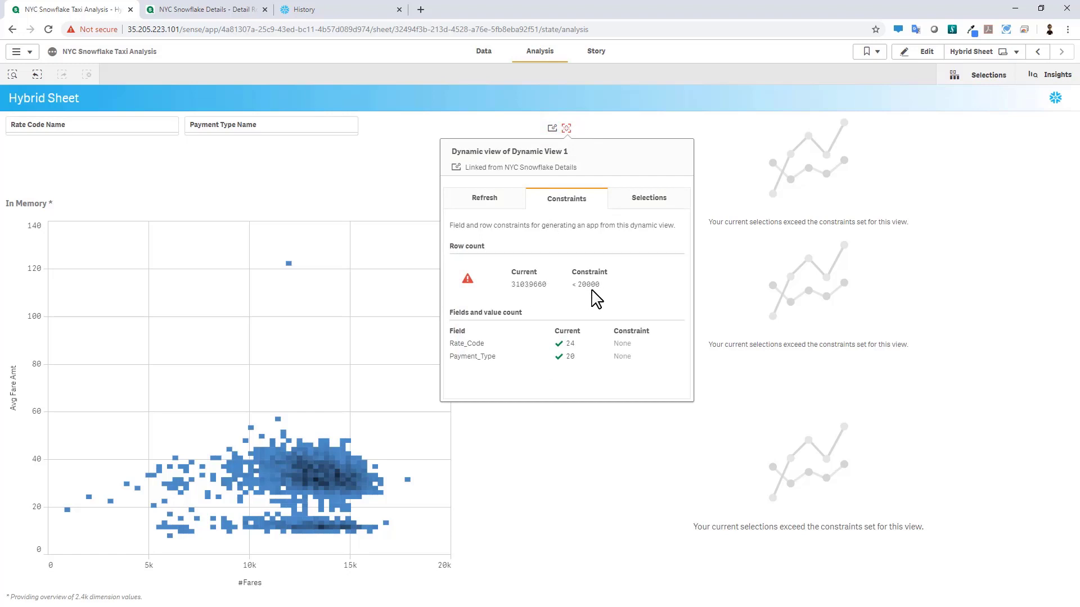
{"action": "left_click", "coordinate": [637, 212]}
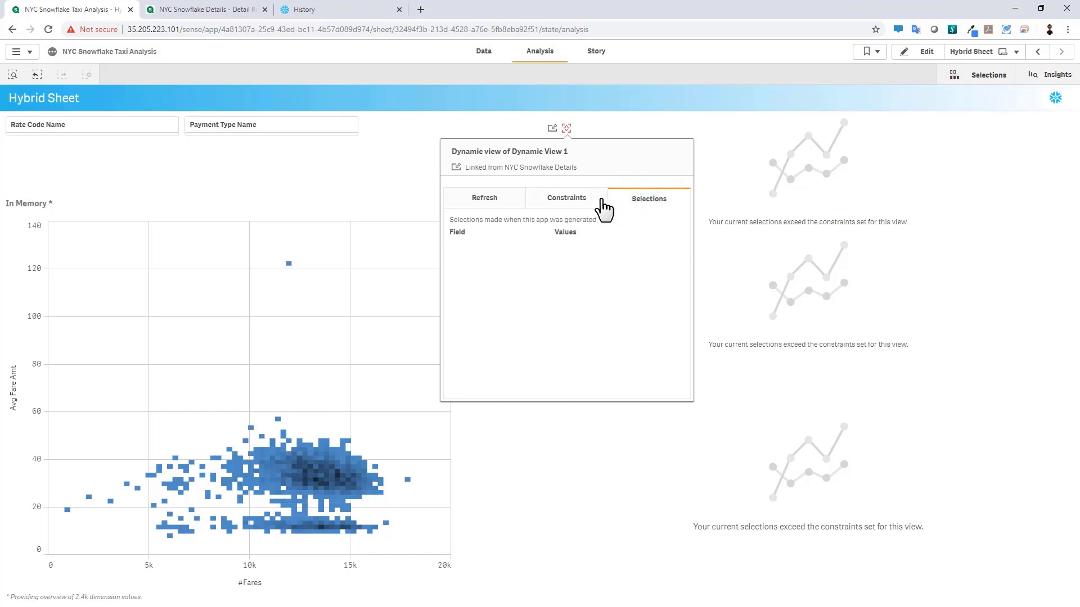
{"action": "left_click", "coordinate": [504, 203]}
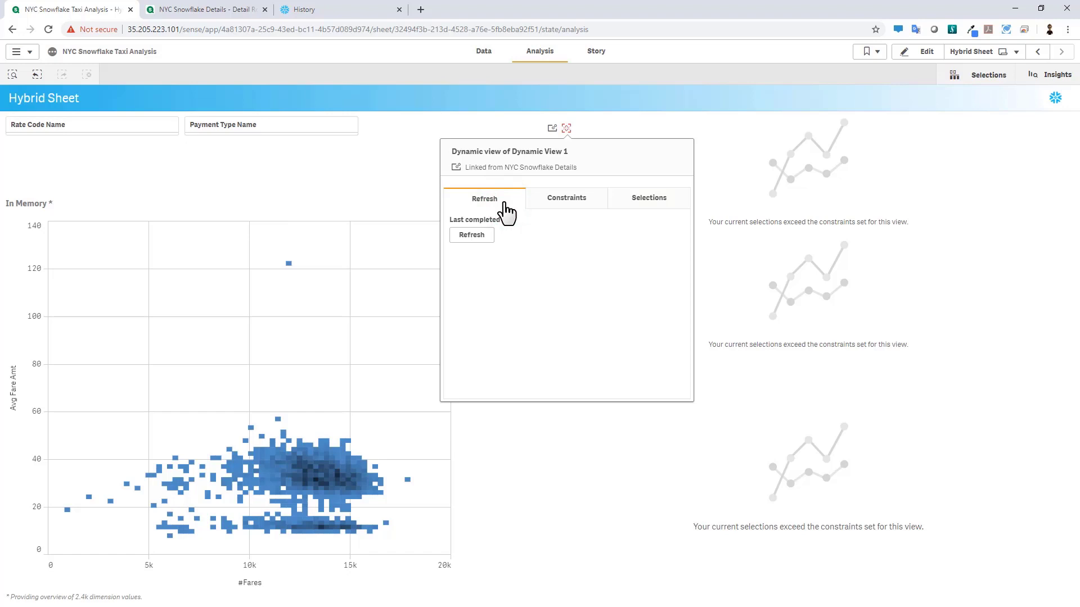
{"action": "left_click", "coordinate": [606, 125]}
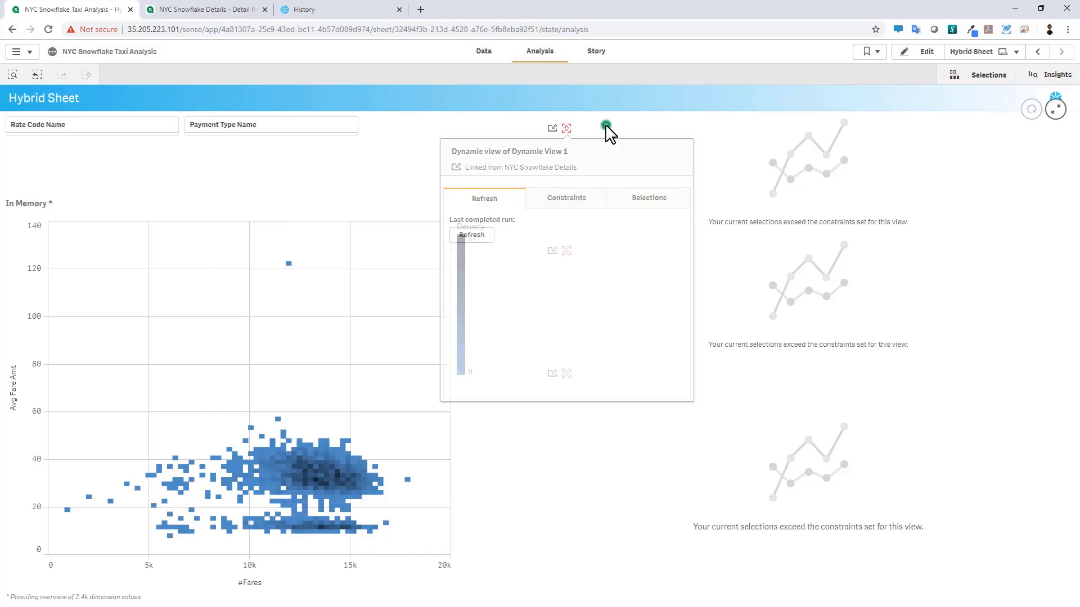
Step: Filter the Hybrid Sheet to the JFK rate code and the Dispute payment type
{"action": "left_click", "coordinate": [145, 135]}
{"action": "left_click", "coordinate": [60, 216]}
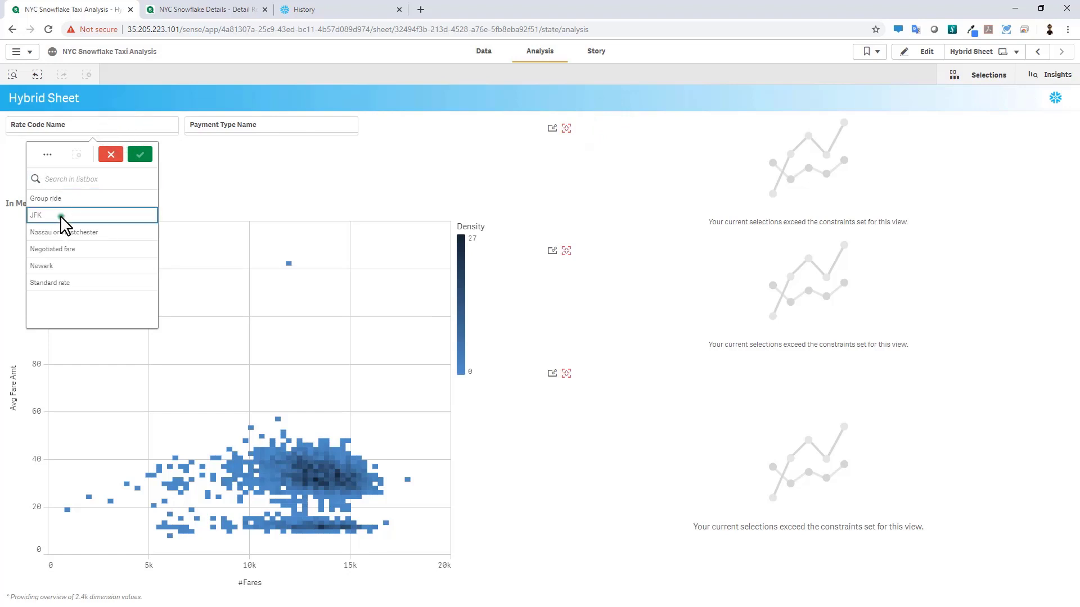
{"action": "left_click", "coordinate": [138, 159]}
{"action": "left_click", "coordinate": [240, 126]}
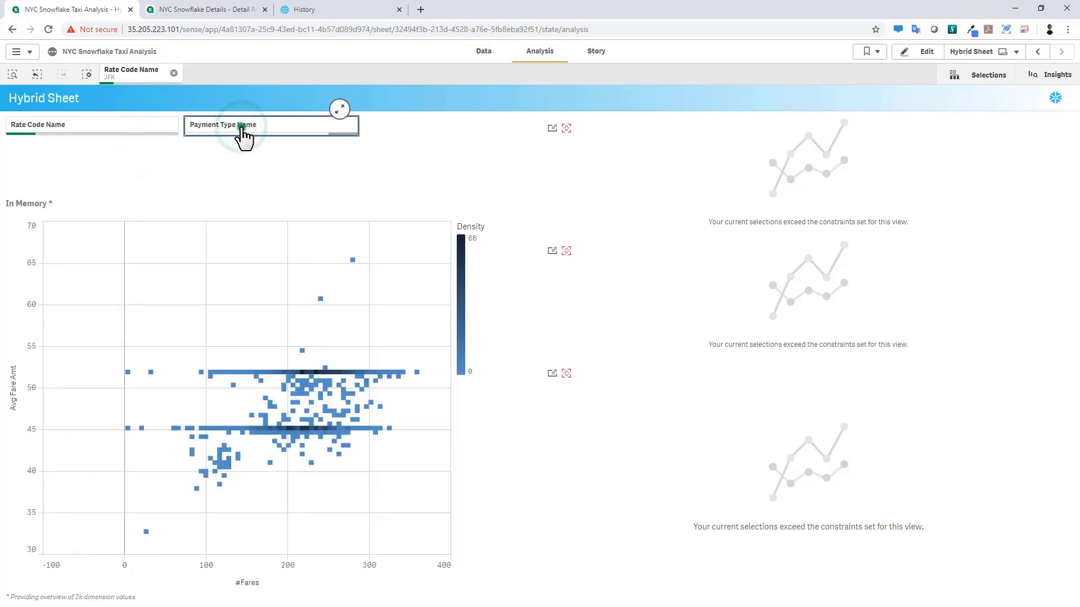
{"action": "left_click", "coordinate": [233, 231]}
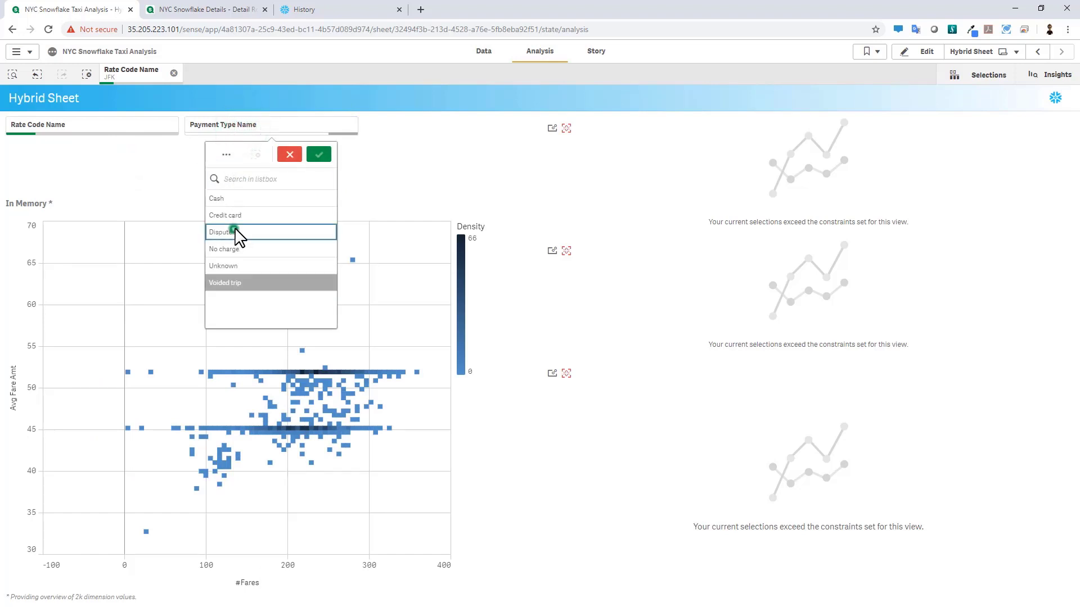
{"action": "left_click", "coordinate": [325, 164]}
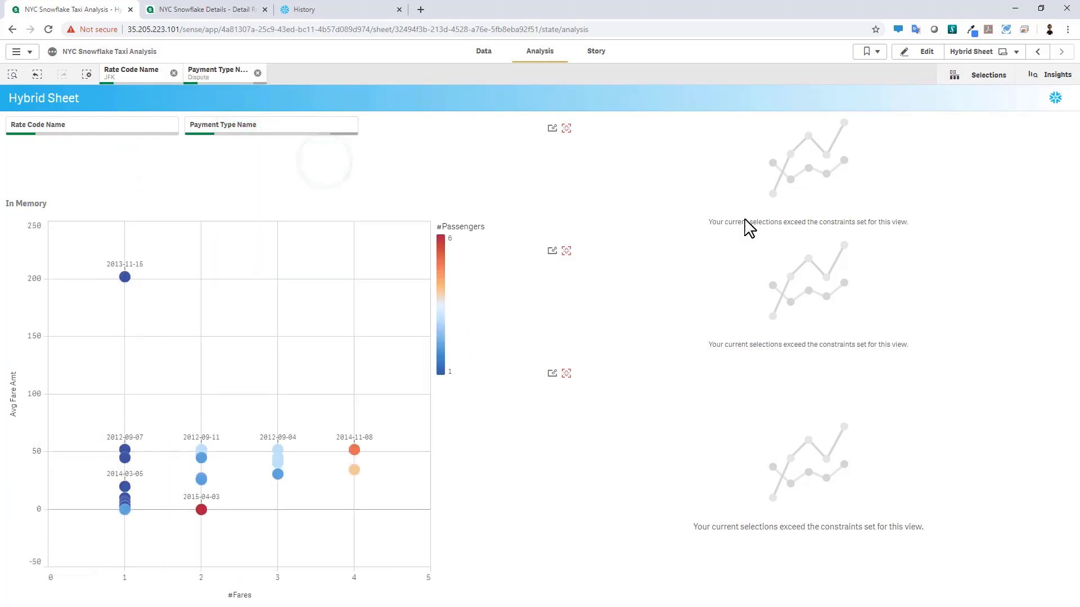
Step: Refresh the three dynamic view charts on the Hybrid Sheet for the current selections
{"action": "mouse_move", "coordinate": [1013, 136]}
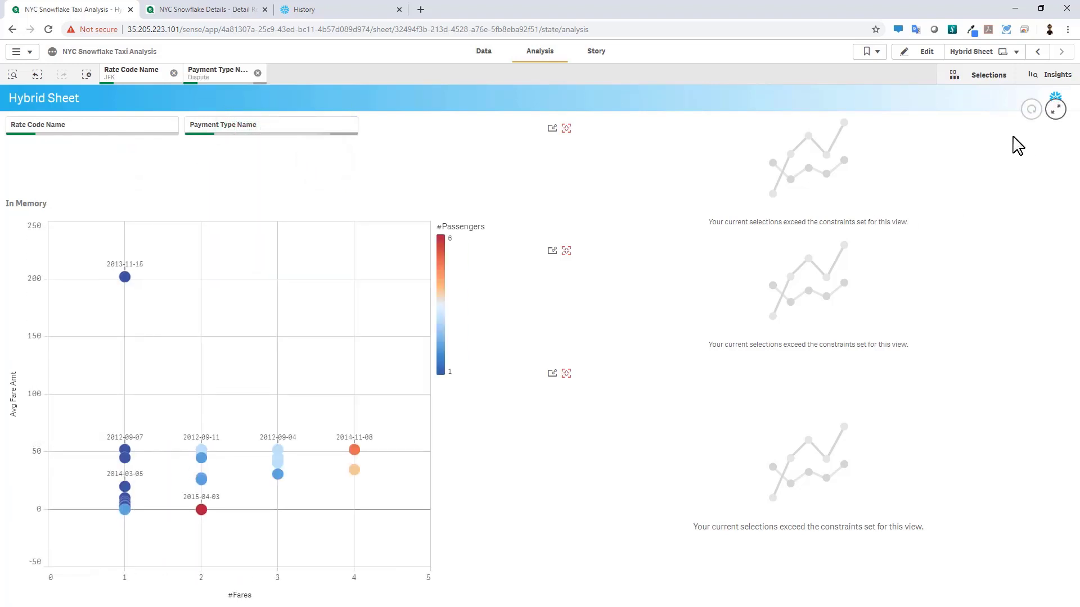
{"action": "left_click", "coordinate": [1030, 112]}
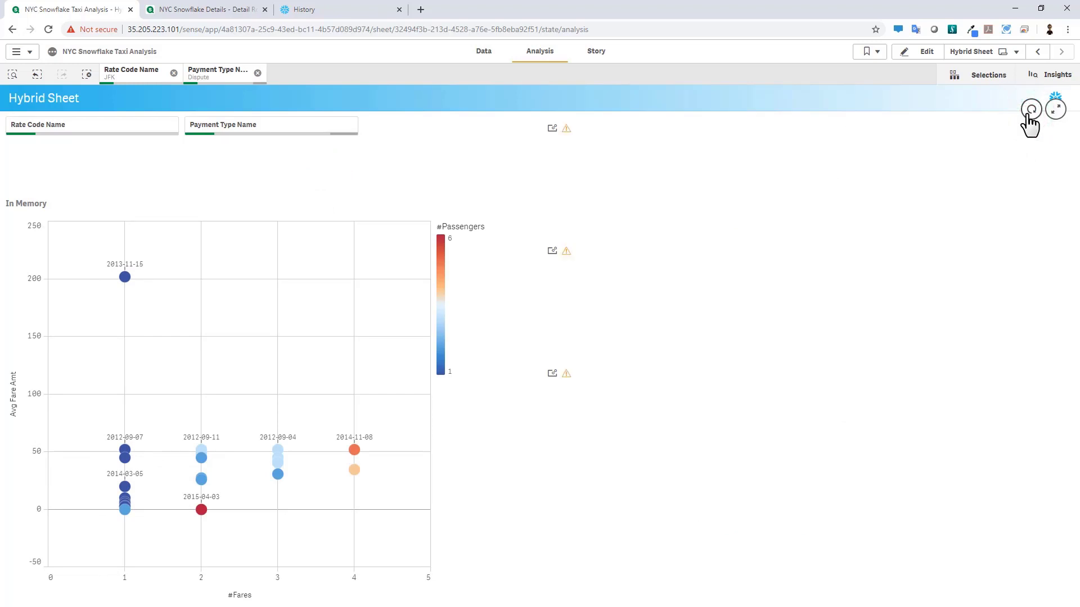
{"action": "left_click", "coordinate": [1030, 112]}
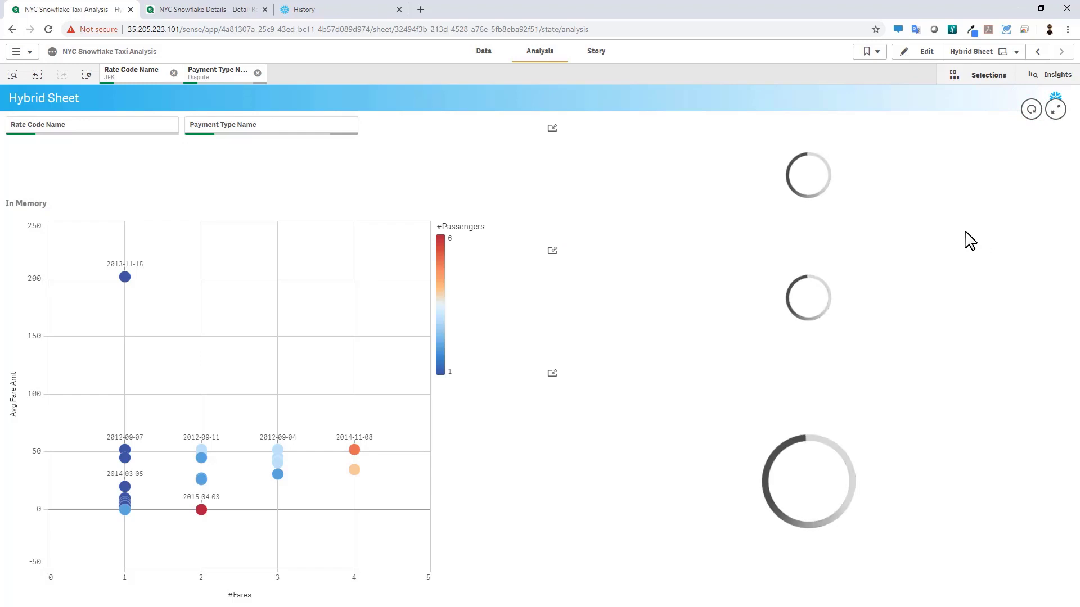
Step: Switch to the Snowflake query history, examine the SQL text of the most recent query and close it
{"action": "left_click", "coordinate": [326, 10]}
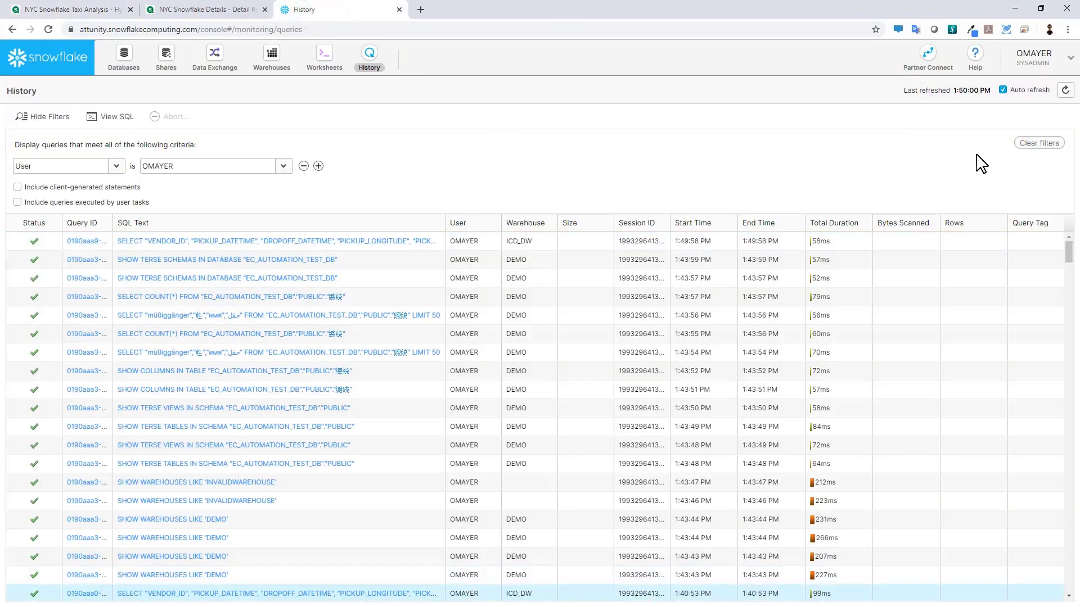
{"action": "left_click", "coordinate": [184, 245]}
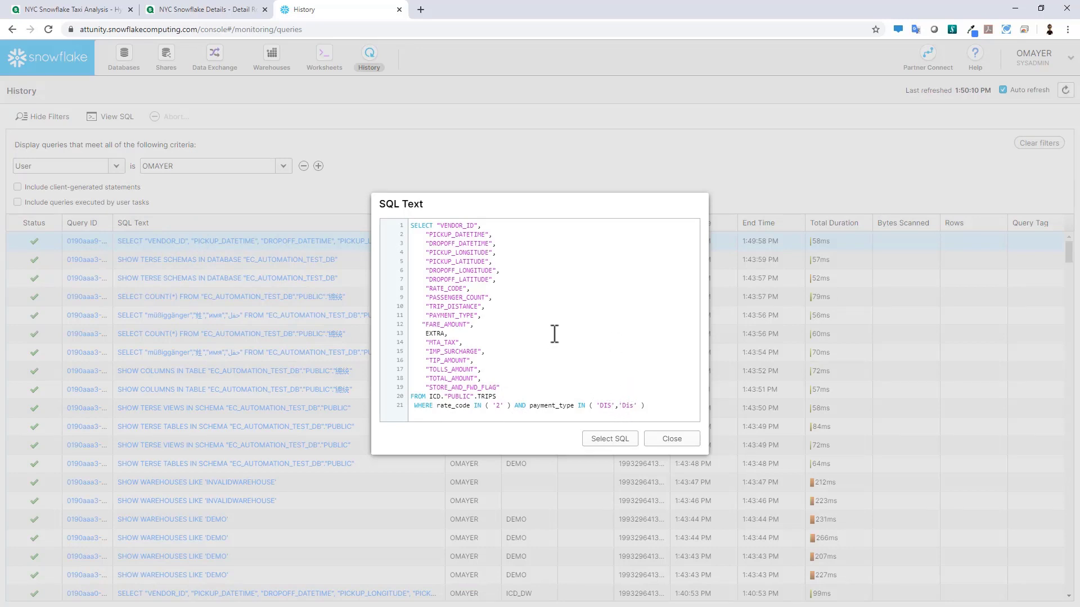
{"action": "left_click", "coordinate": [670, 442]}
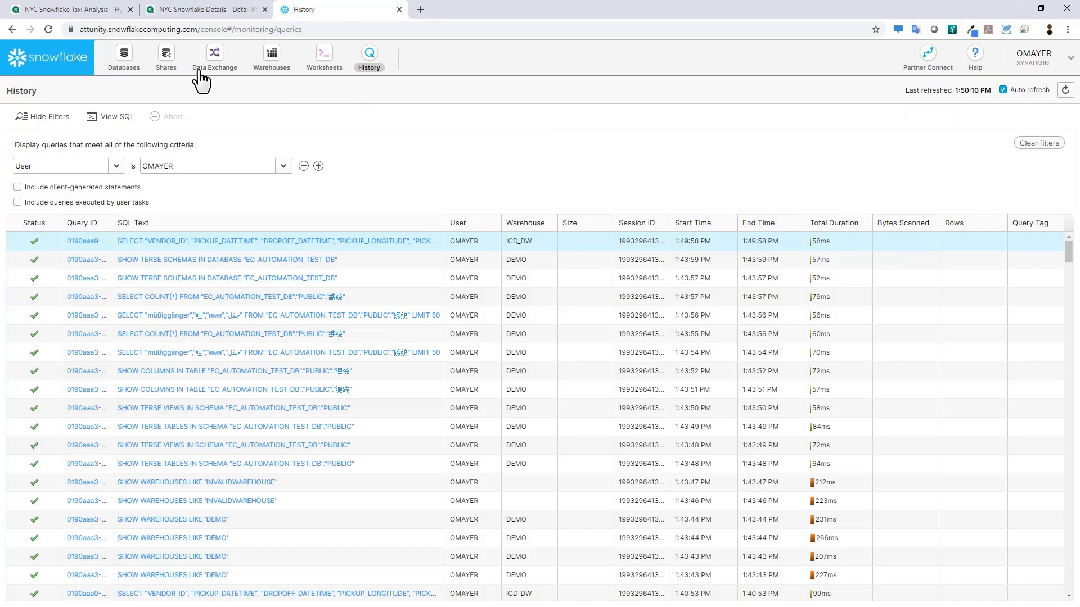
Step: Return to the Hybrid Sheet, try selecting the first three pickup times in the details table, and cancel the selection
{"action": "left_click", "coordinate": [72, 9]}
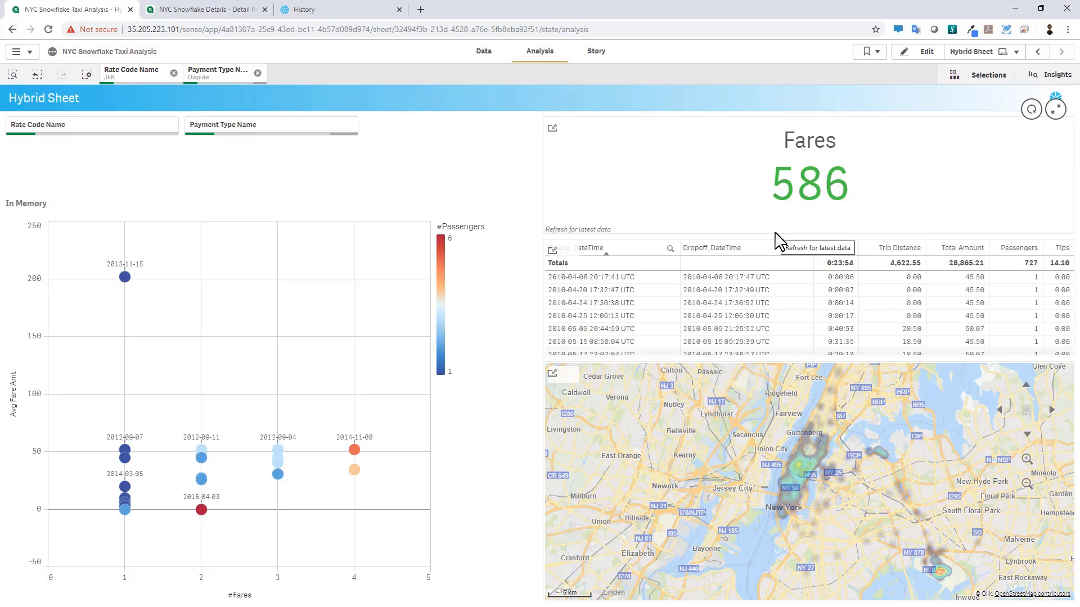
{"action": "left_click", "coordinate": [605, 279]}
{"action": "left_click_drag", "start_coordinate": [605, 278], "coordinate": [603, 298]}
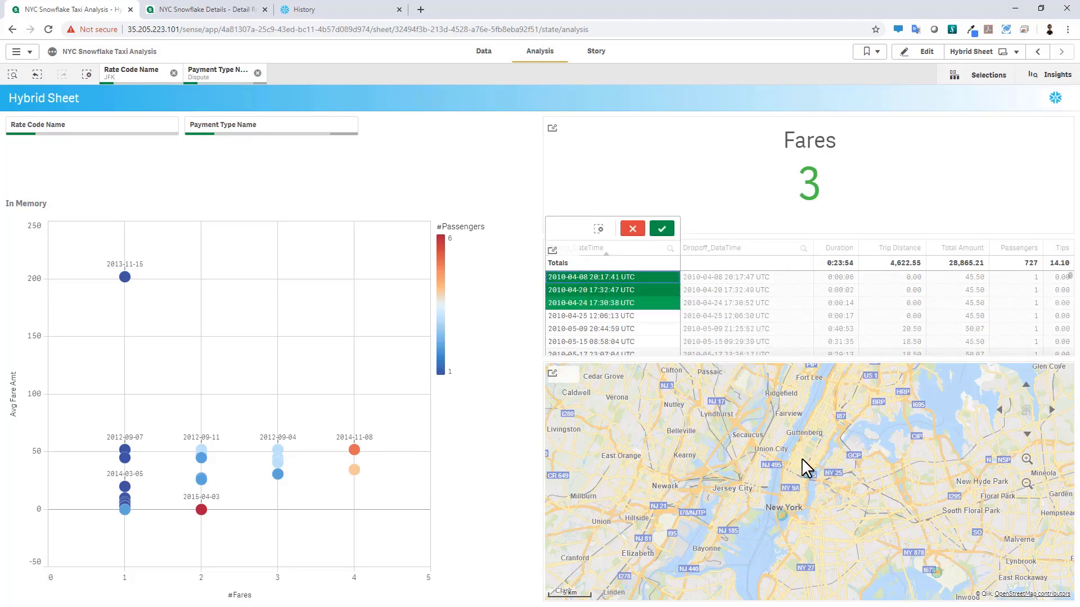
{"action": "left_click", "coordinate": [632, 229]}
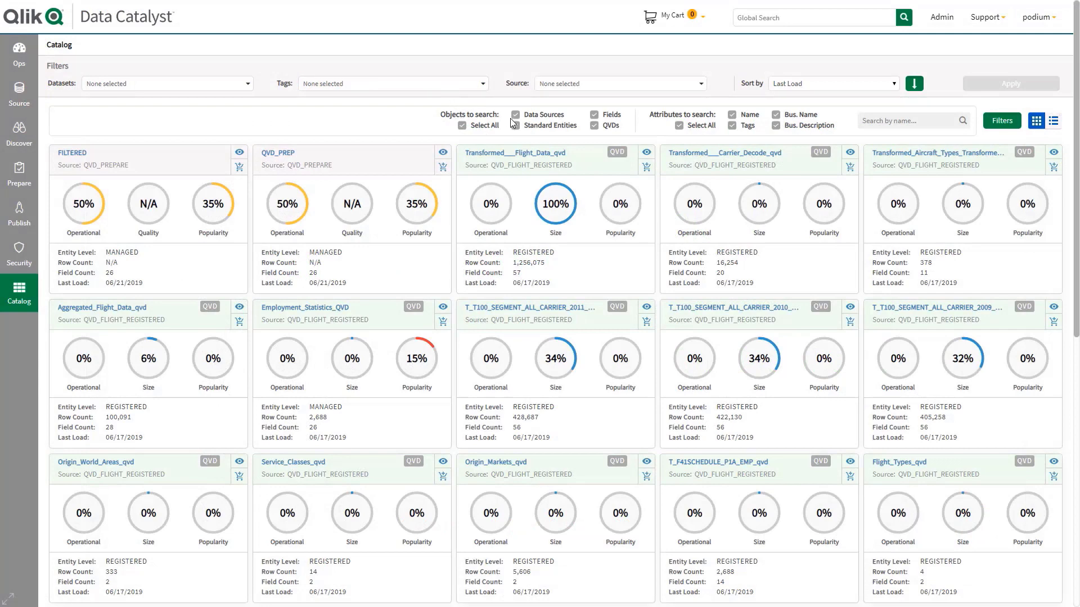
Step: In the Qlik Data Catalyst catalog, restrict the searched objects to QVDs, search for "employ" and view the Employment_Statistics_QVD entity
{"action": "left_click", "coordinate": [462, 125]}
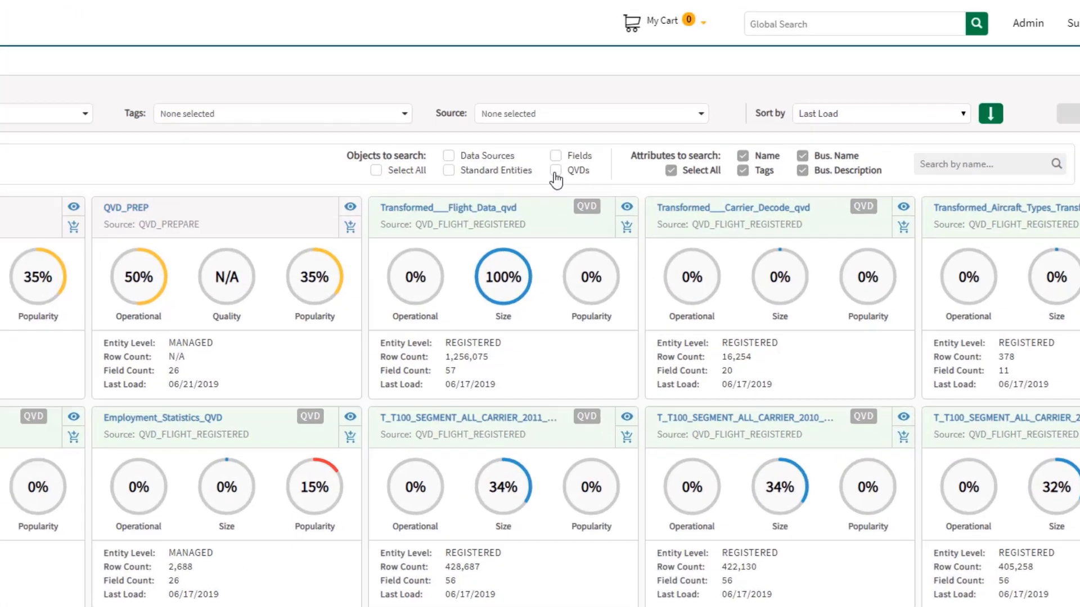
{"action": "left_click", "coordinate": [606, 127]}
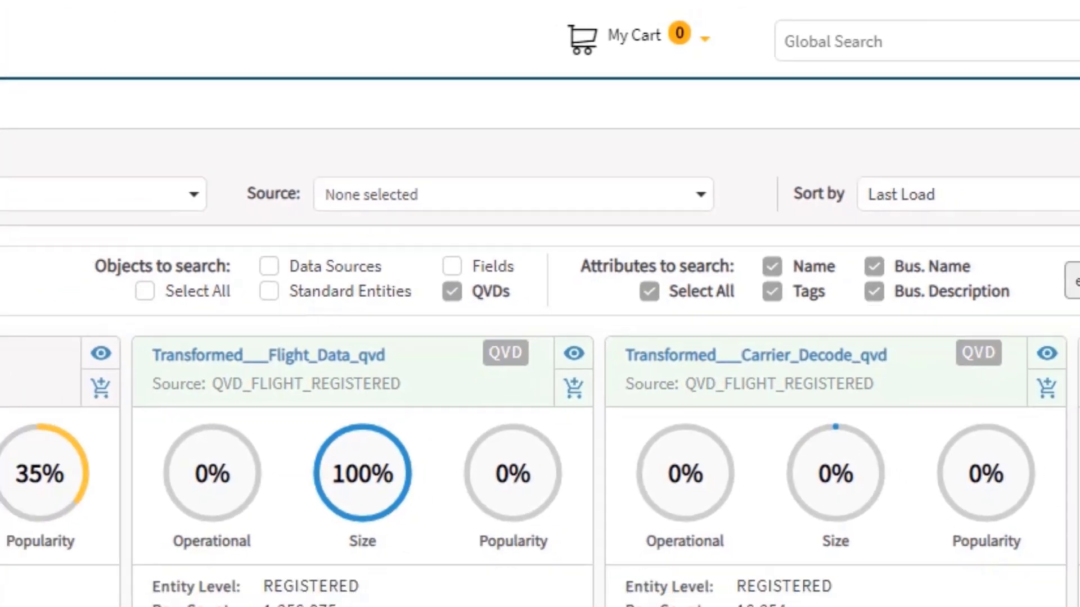
{"action": "left_click", "coordinate": [886, 122]}
{"action": "type", "text": "employ"}
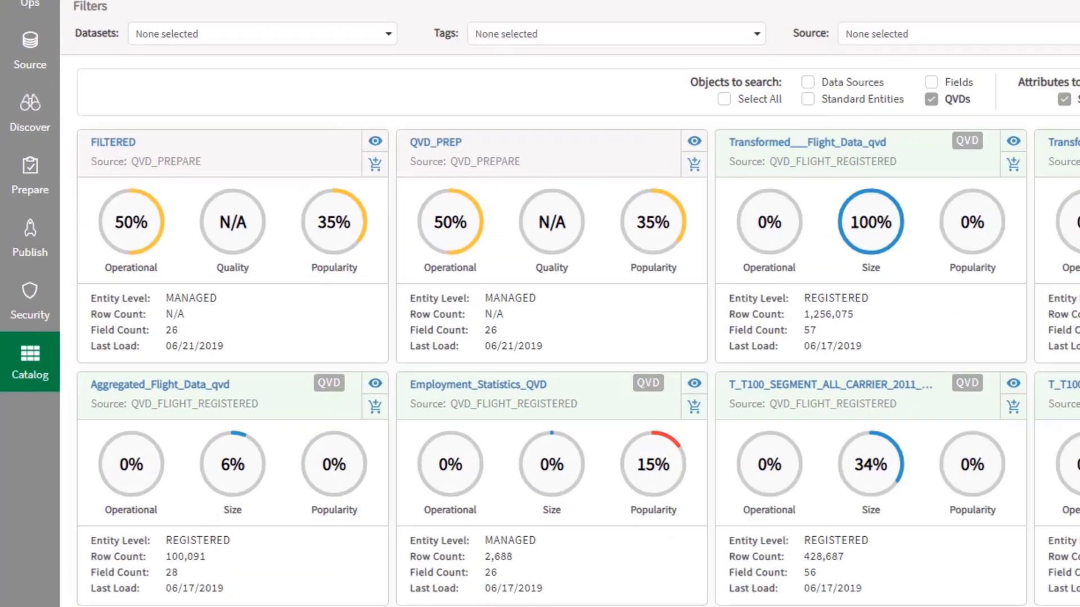
{"action": "key", "text": "Return"}
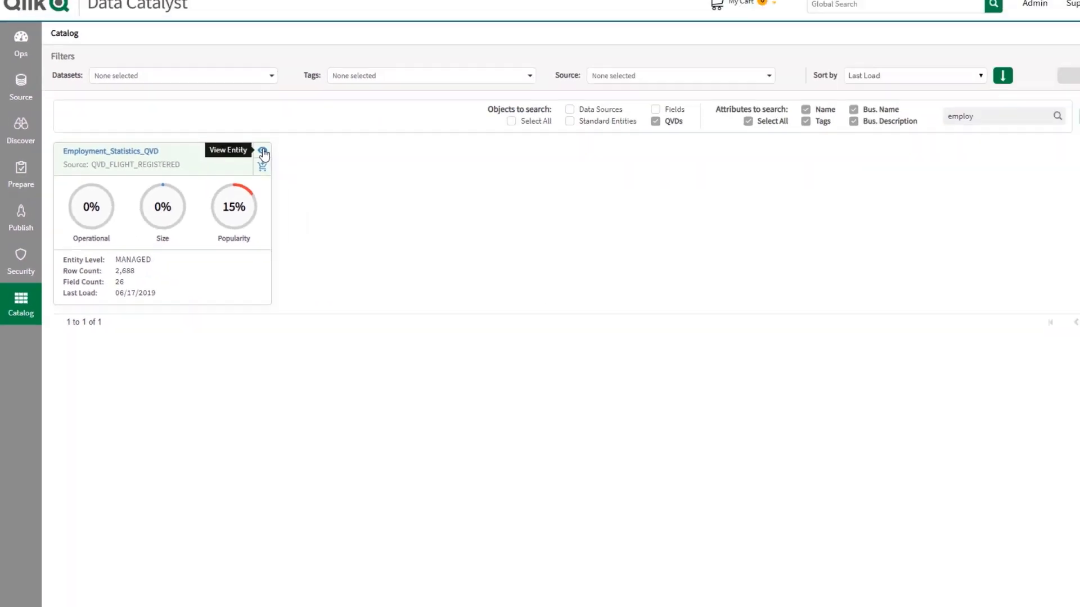
{"action": "left_click", "coordinate": [262, 152]}
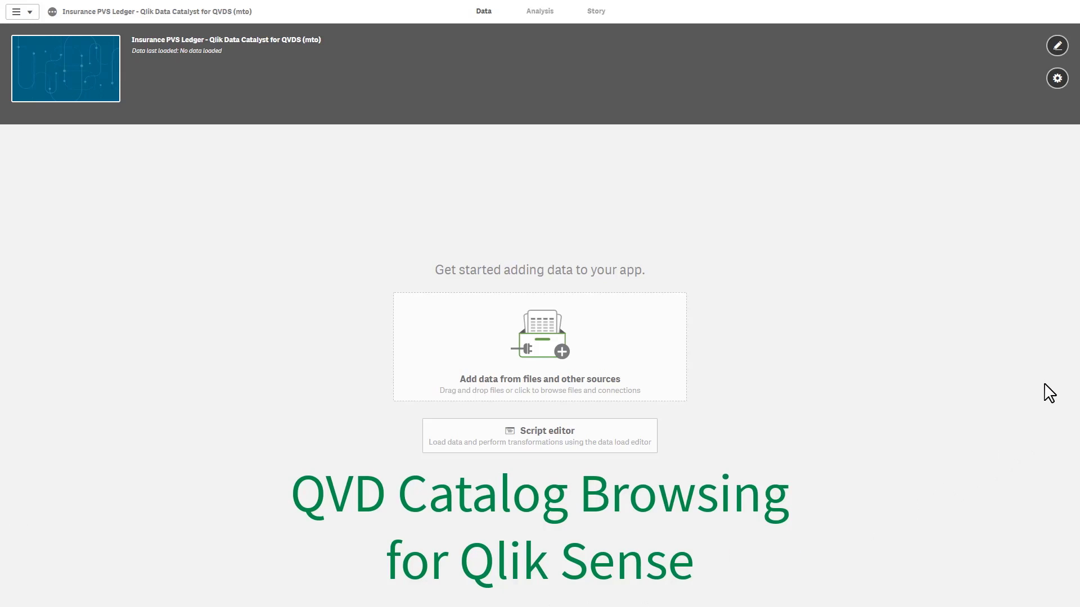
Step: Start adding data to the Insurance PVS Ledger app from the QVD Catalog and search the catalog for "PVS"
{"action": "left_click", "coordinate": [637, 358]}
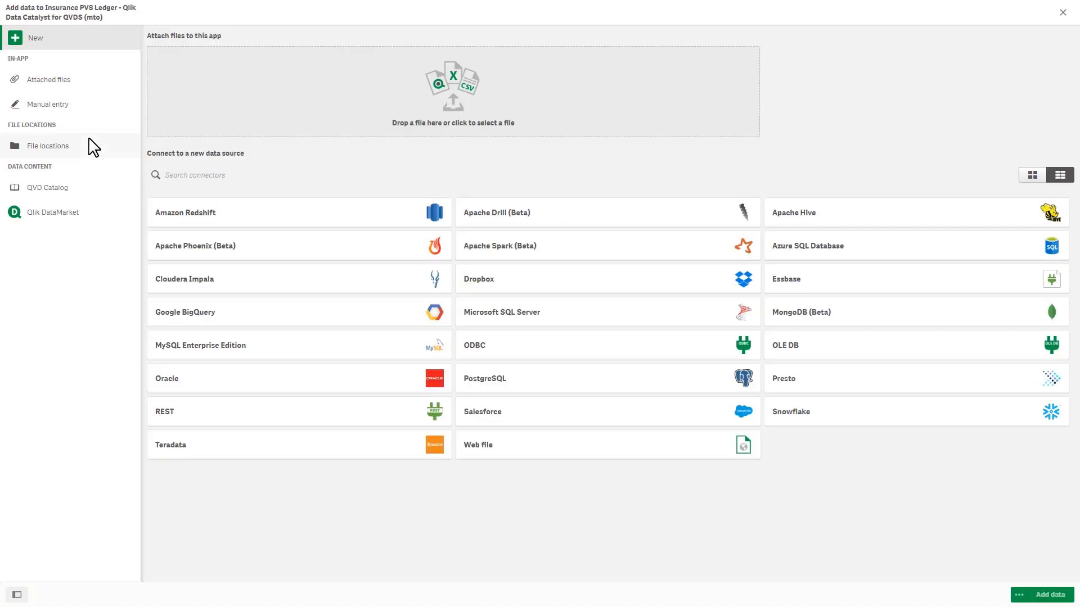
{"action": "left_click", "coordinate": [69, 190]}
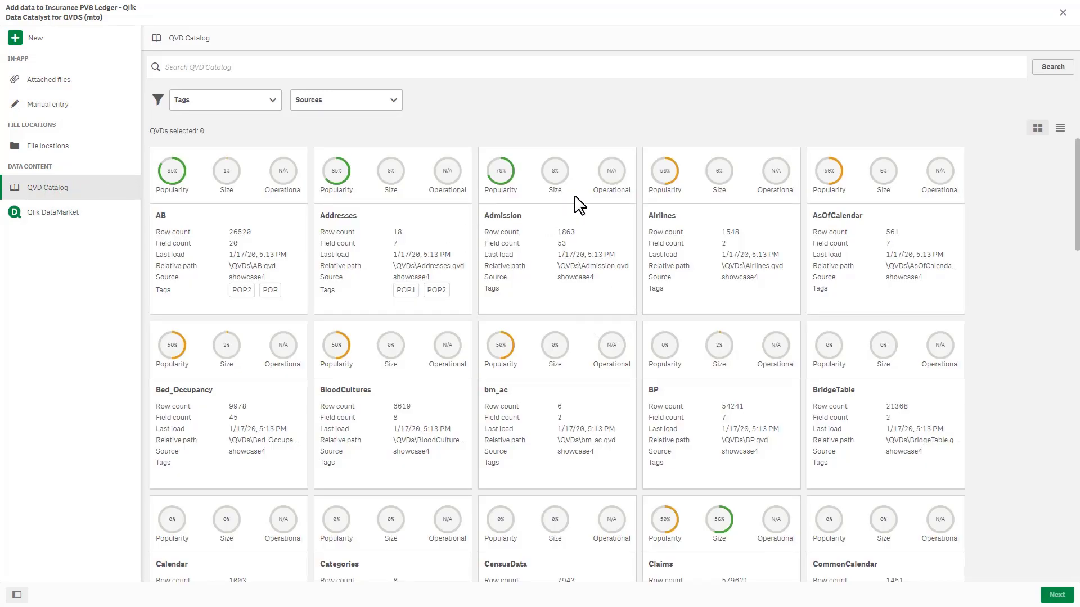
{"action": "left_click", "coordinate": [579, 66]}
{"action": "type", "text": "PVS"}
{"action": "left_click", "coordinate": [1052, 67]}
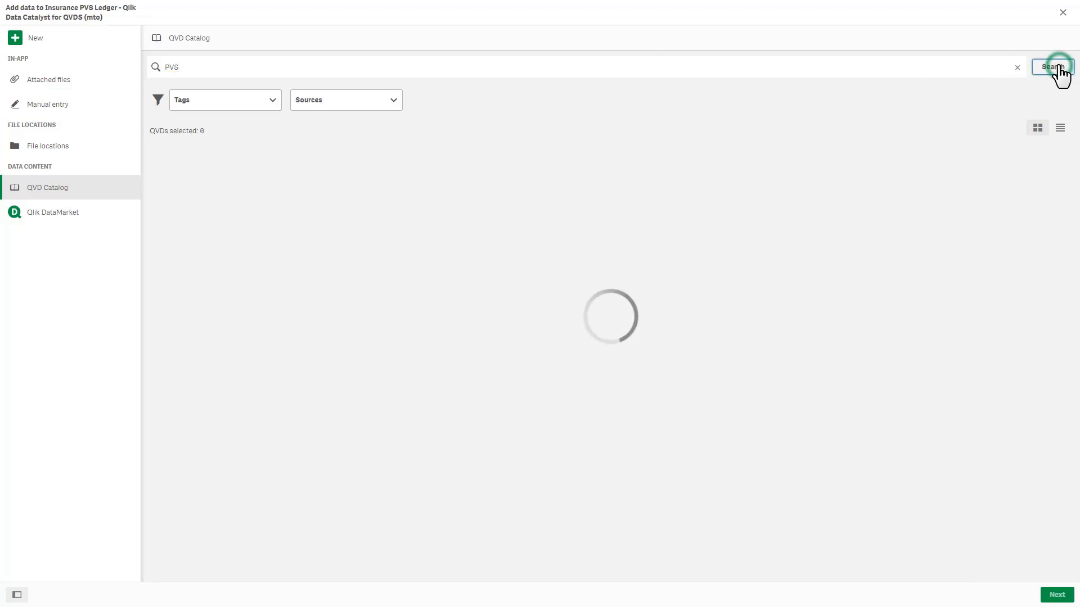